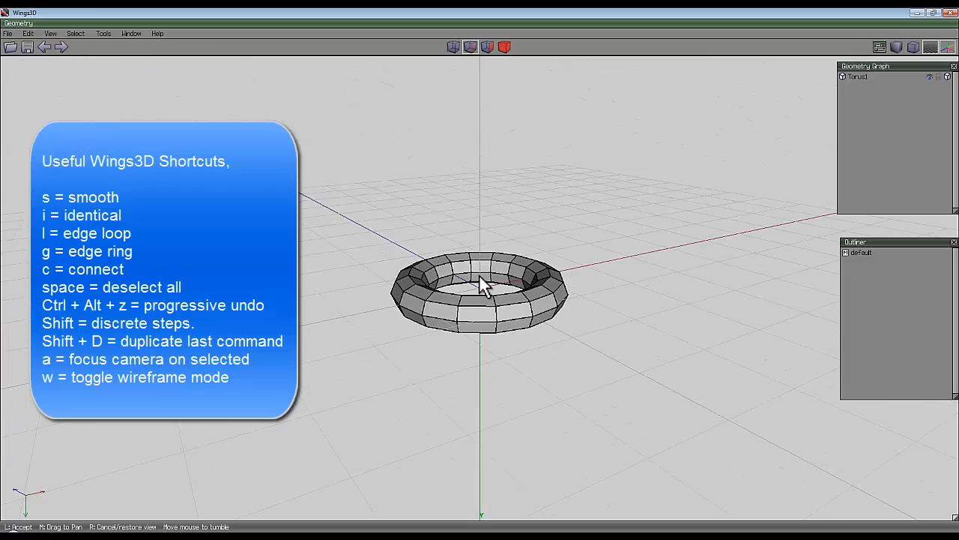
Select the edge loops around the torus's inner and outer circumference and set their Hardness to hard
left_click(497, 250)
left_click(491, 264)
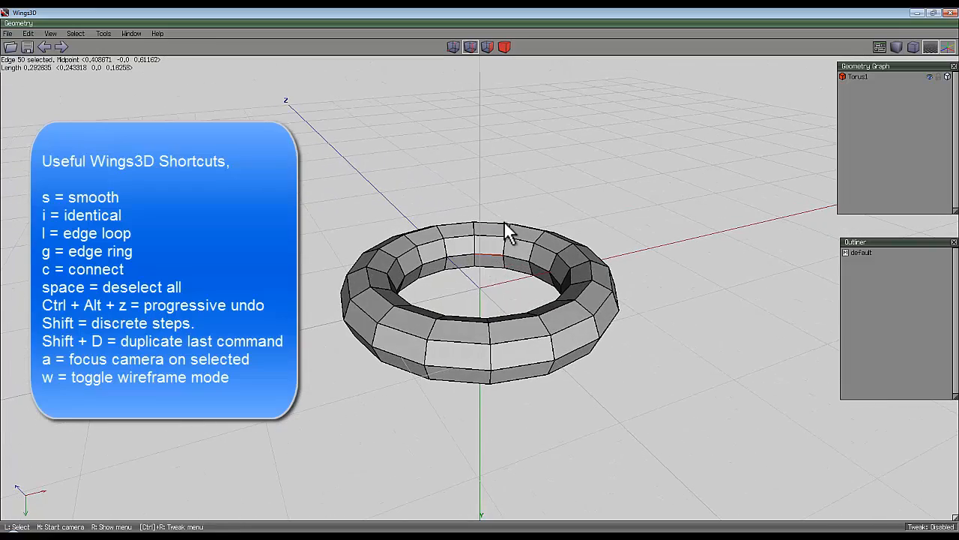
middle_click(502, 230)
left_click(484, 280)
left_click(442, 364)
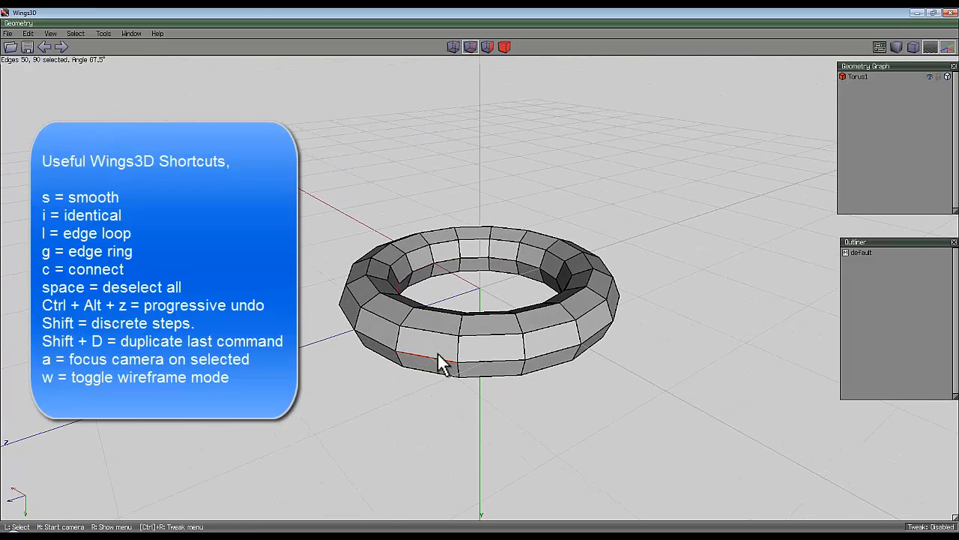
middle_click(450, 352)
left_click(395, 207)
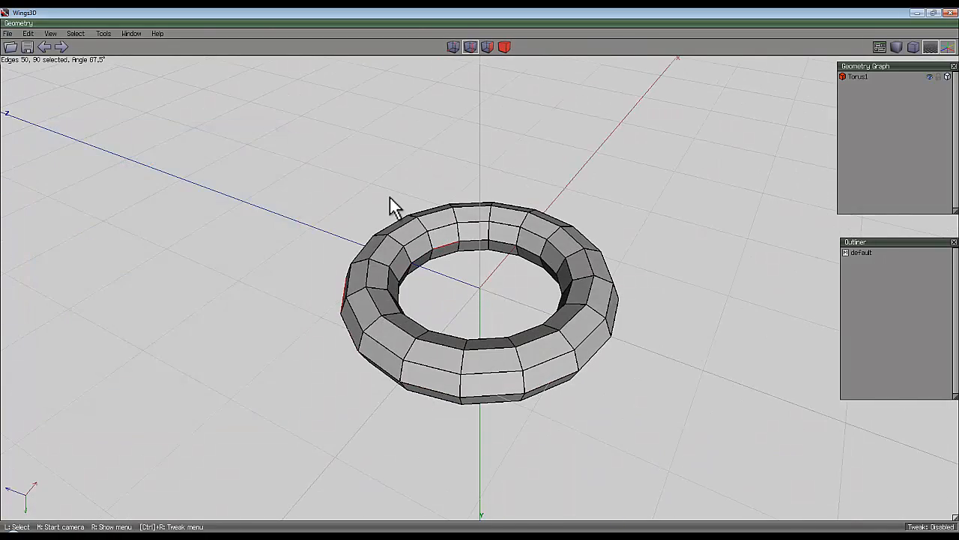
key("l")
right_click(492, 161)
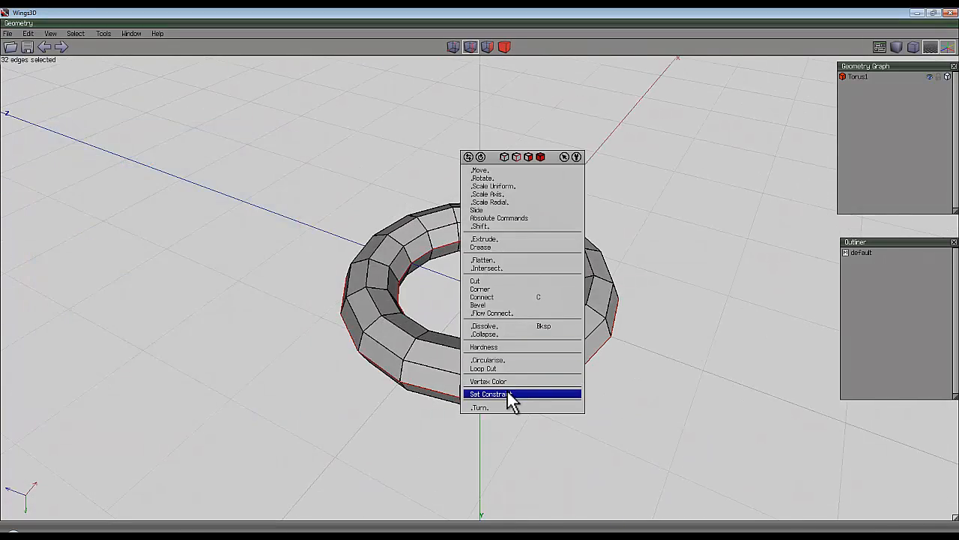
left_click(500, 346)
left_click(496, 360)
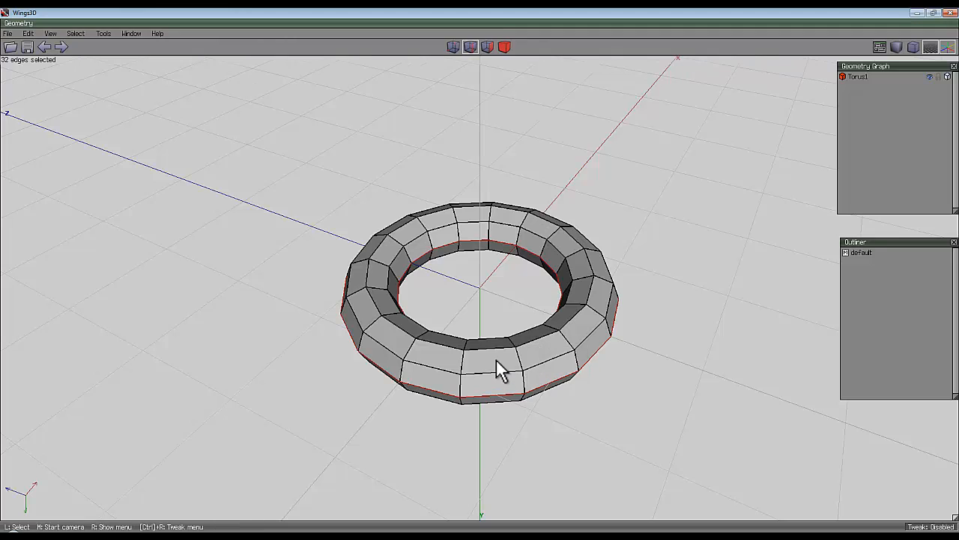
Select the whole torus, start UV Mapping, and continue from segmenting with the Projection Normal method
left_click(503, 47)
right_click(513, 161)
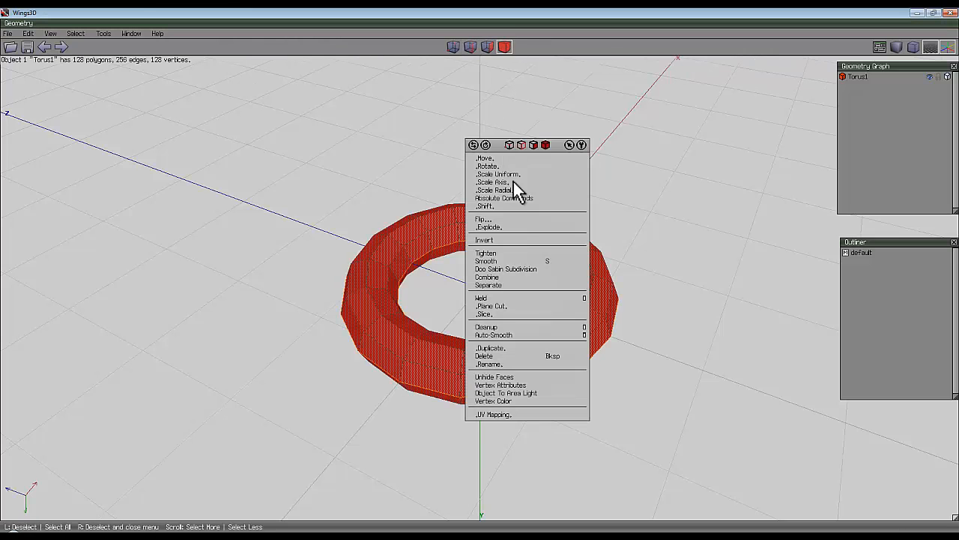
left_click(484, 418)
right_click(236, 101)
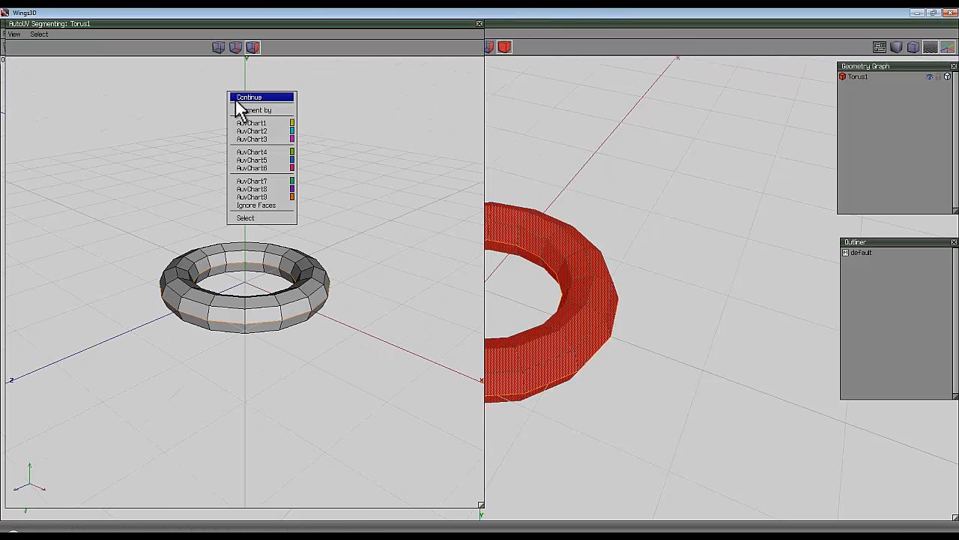
left_click(249, 98)
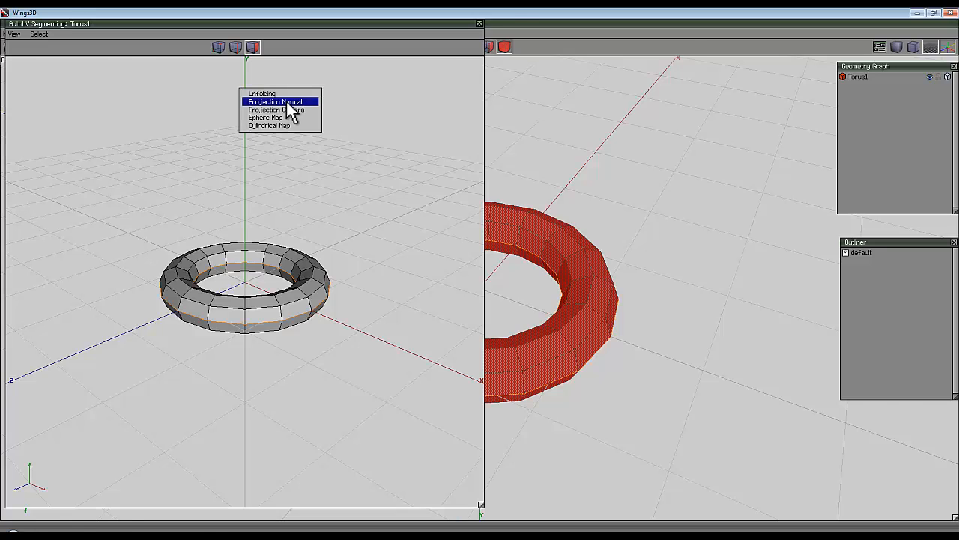
left_click(287, 102)
left_click(566, 146)
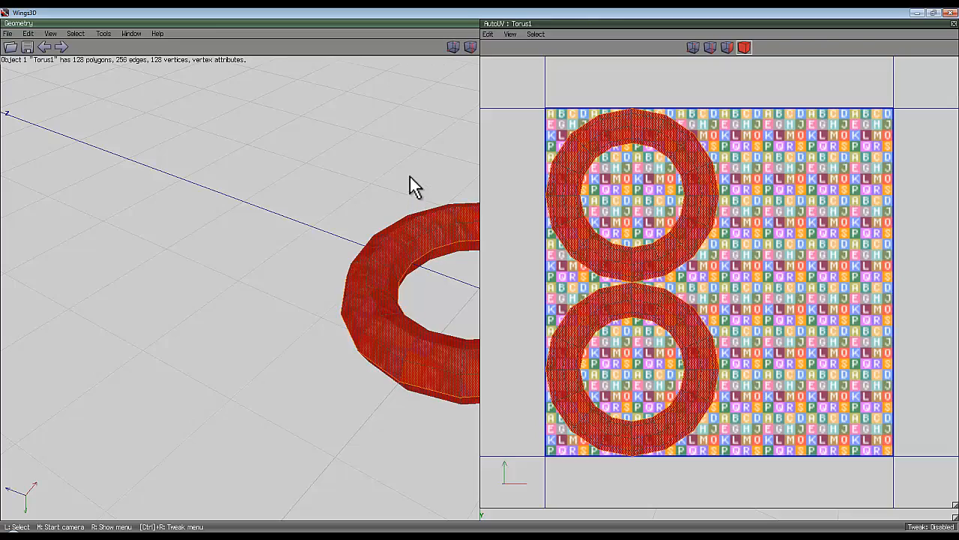
Deselect everything and examine how the test pattern stretches around the top, sides and underside of the torus
mouse_move(409, 177)
middle_mouse_down()
mouse_move(479, 275)
mouse_move(409, 183)
middle_mouse_up()
key("space")
middle_click(395, 250)
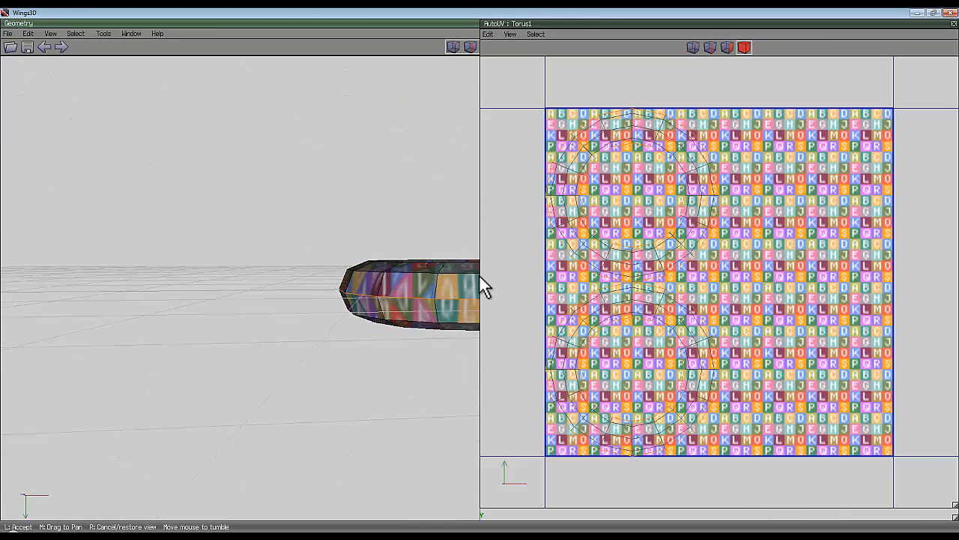
scroll(479, 275, "up", 5)
left_click(479, 274)
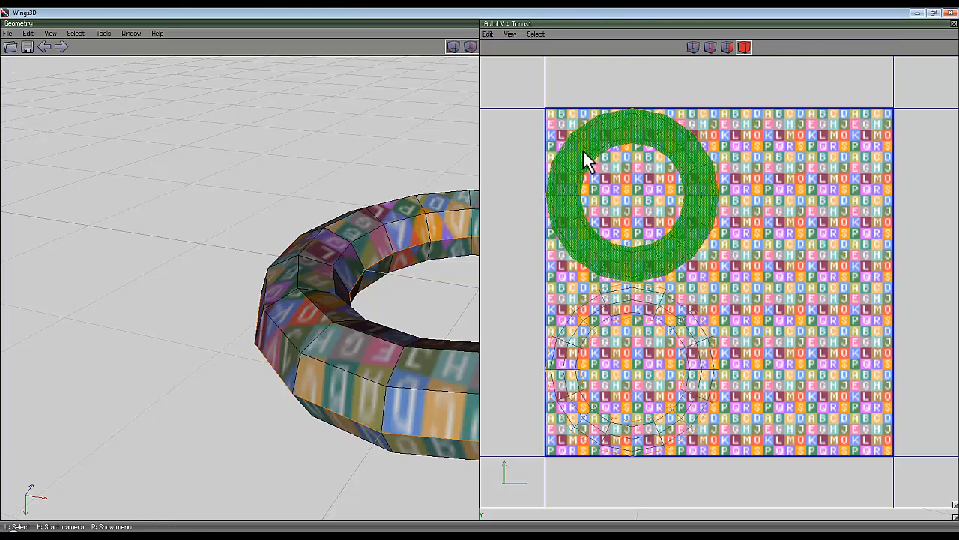
middle_click(479, 276)
scroll(480, 275, "down", 4)
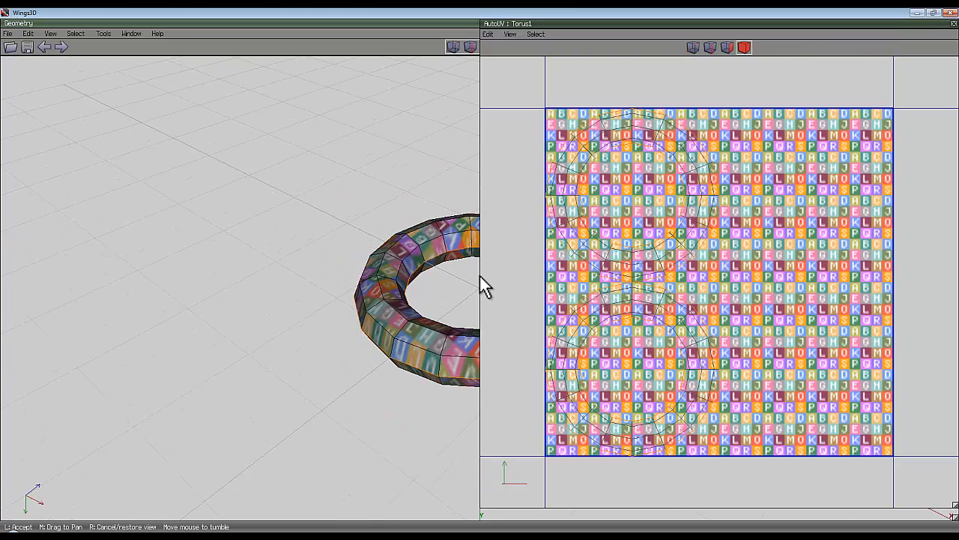
middle_click_drag(480, 275, 341, 275)
scroll(480, 276, "up", 2)
left_click(480, 276)
middle_click(372, 215)
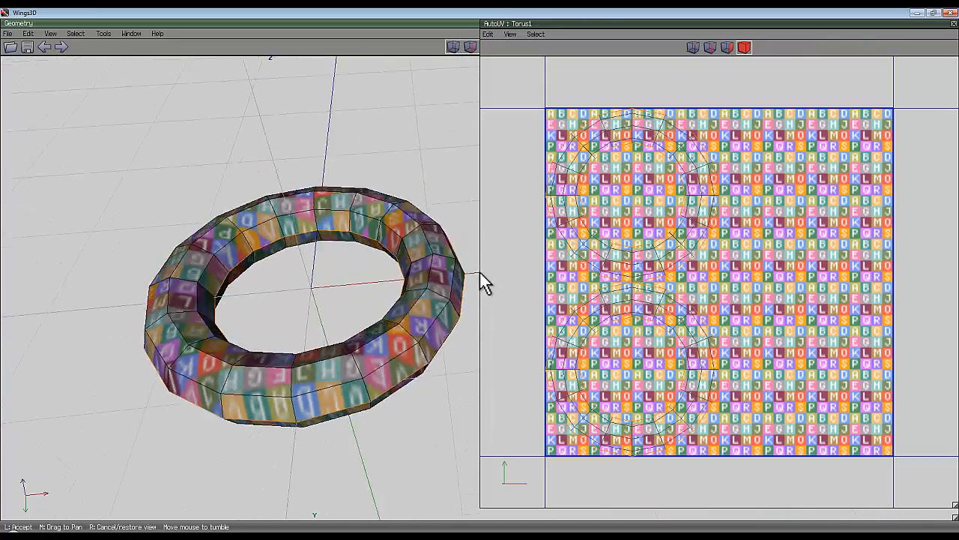
left_click(480, 276)
middle_click(328, 287)
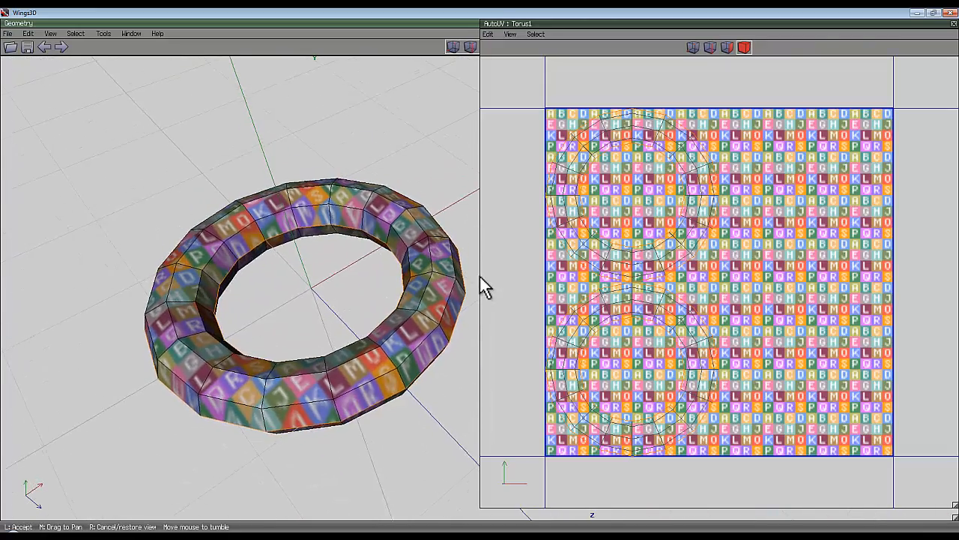
left_click(480, 277)
Select the two middle face rings in both ring-shaped UV charts and apply Project-Unfold to them
left_click(711, 48)
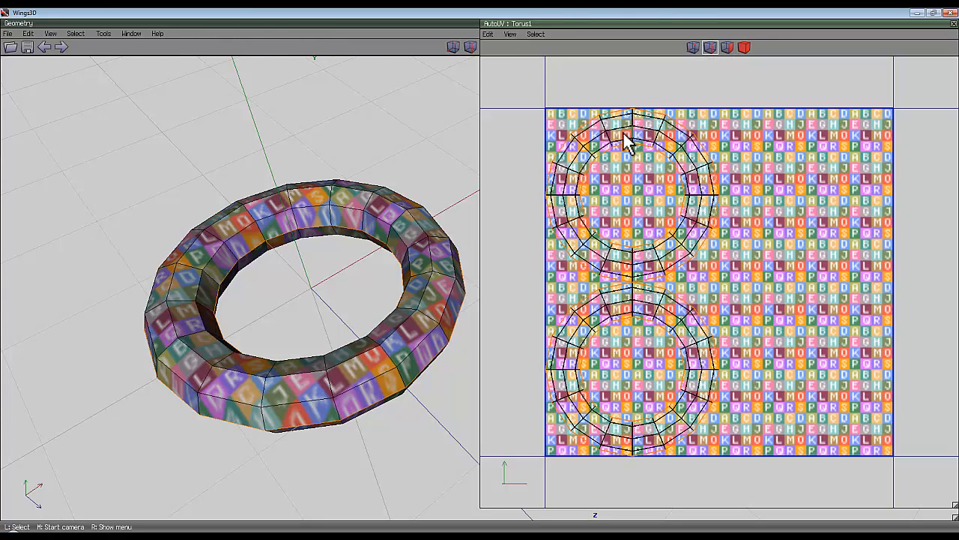
left_click(609, 137)
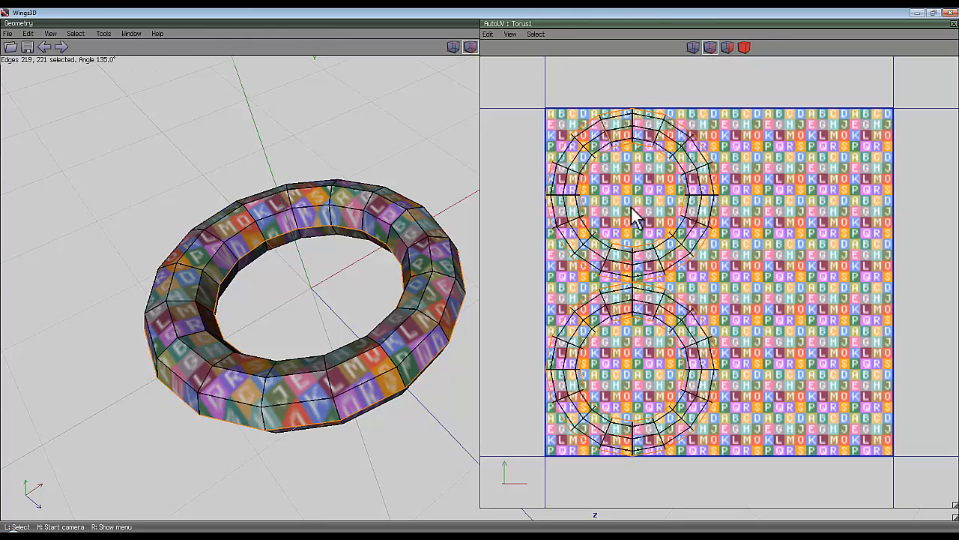
left_click(608, 313)
left_click(607, 320)
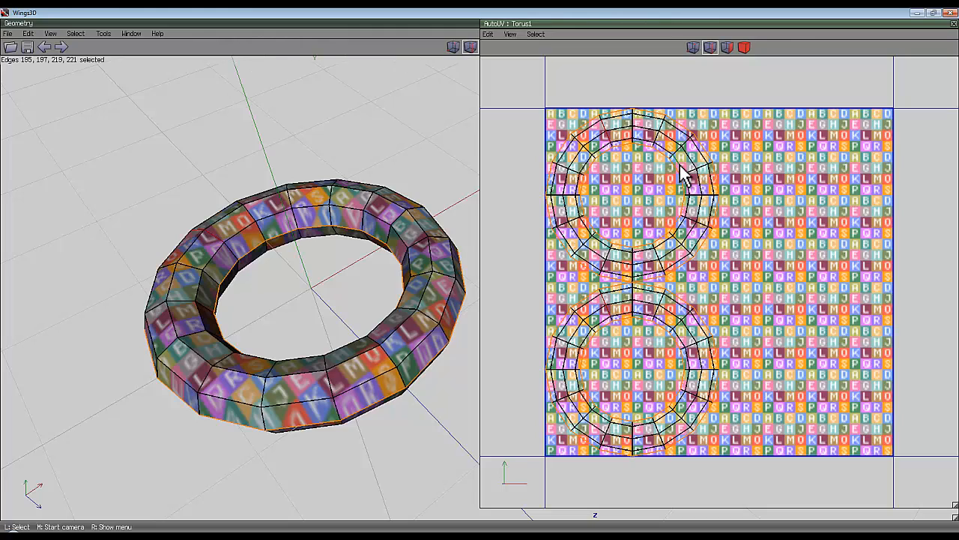
key("l")
left_click(727, 48)
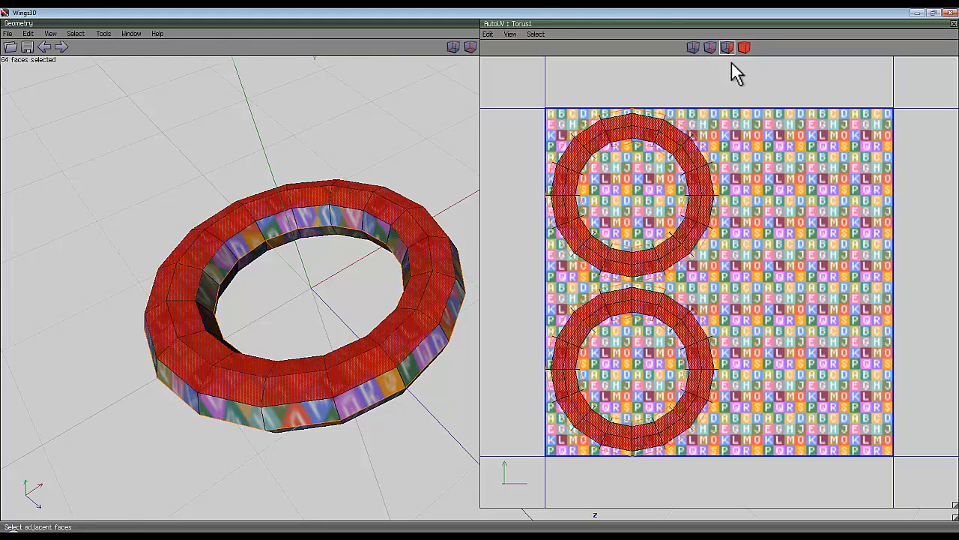
right_click(757, 154)
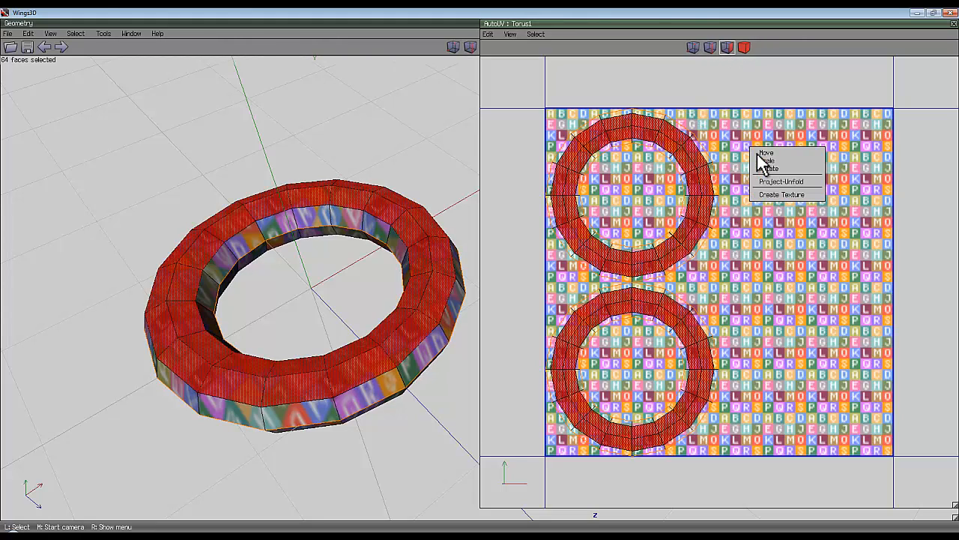
left_click(787, 187)
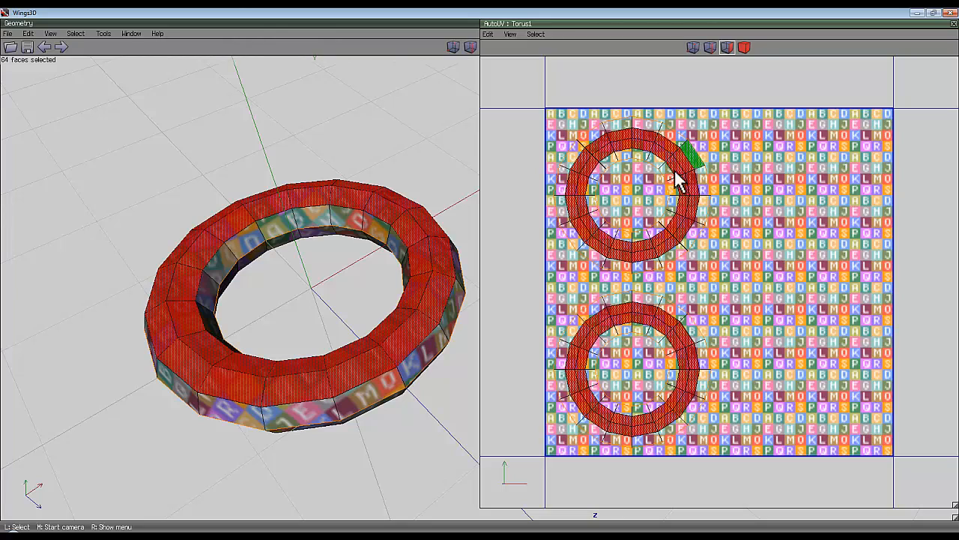
left_click(716, 211)
Examine the test pattern on the torus's outer side and top after the unfold for remaining distortion
middle_click(480, 276)
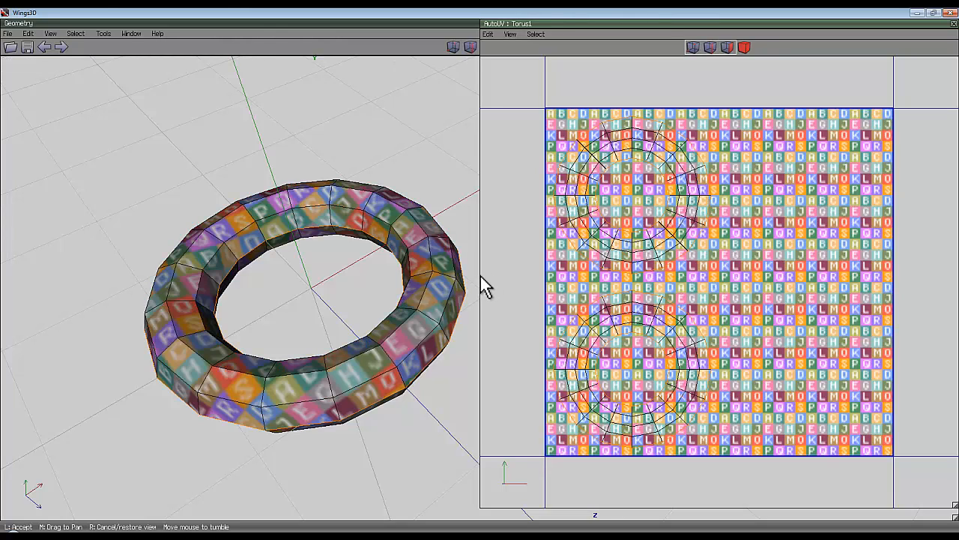
left_click(480, 275)
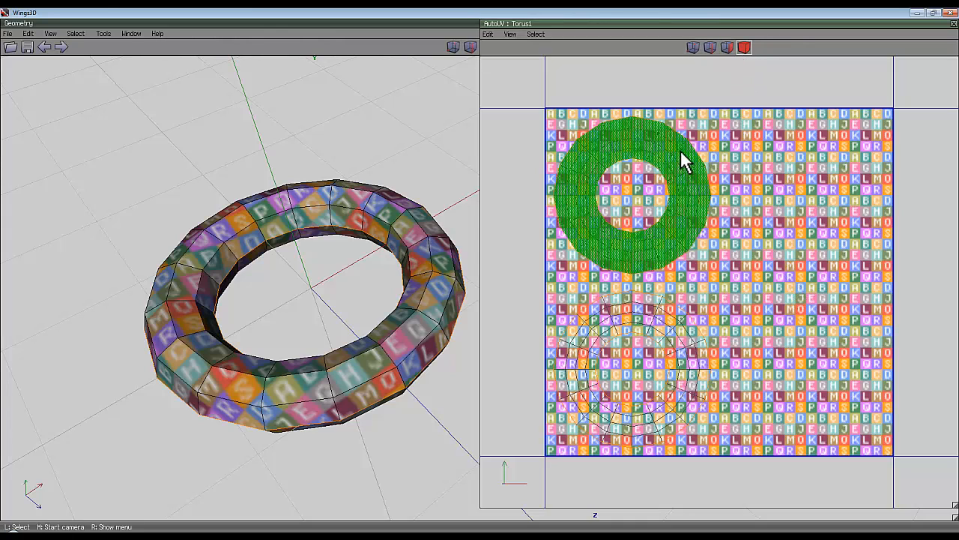
middle_click(304, 310)
left_click(479, 276)
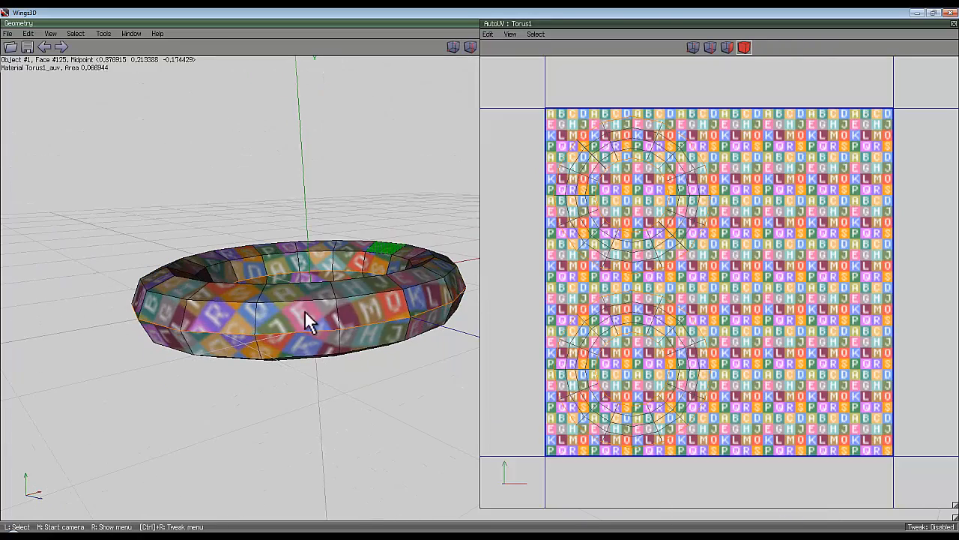
middle_click(262, 282)
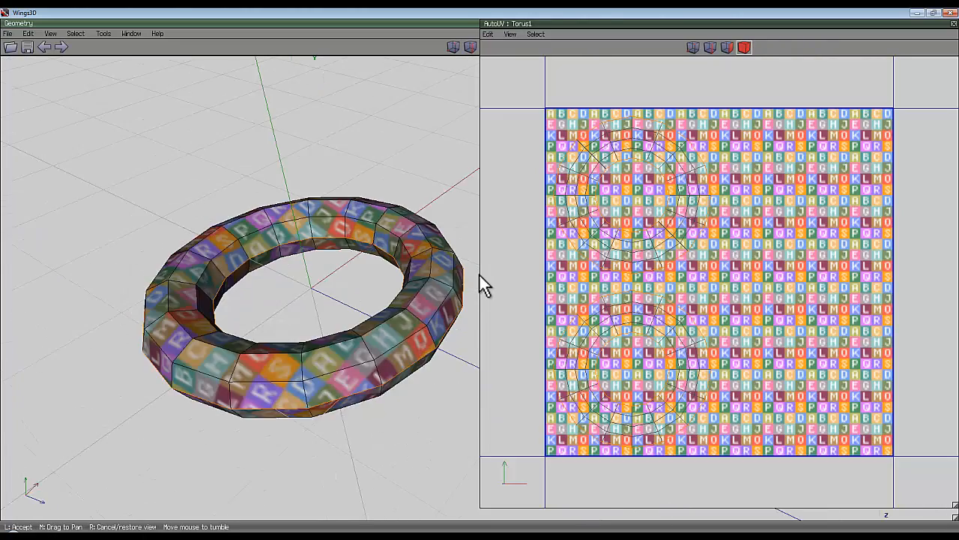
left_click(481, 274)
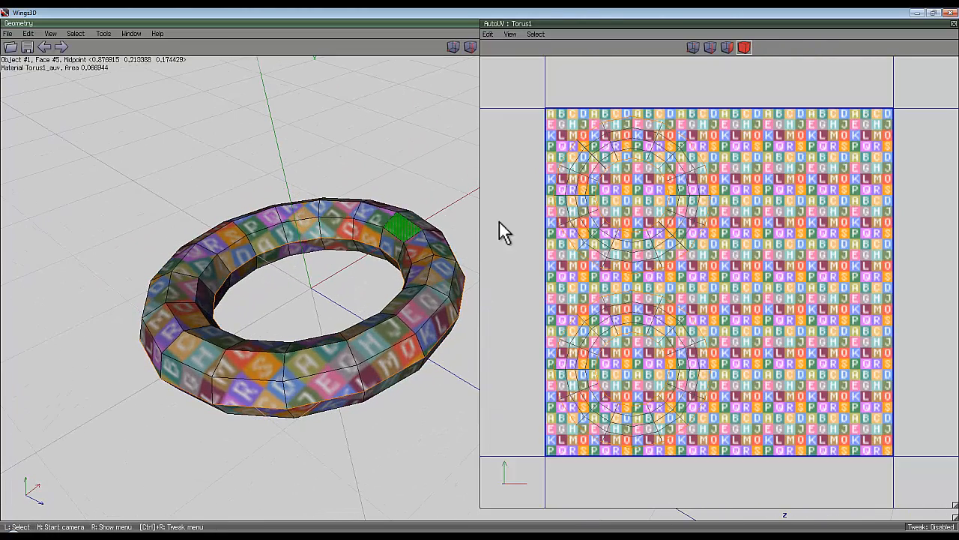
Select both UV charts and scale them proportionally to fill the entire texture square, one overlapping the other
left_click(680, 240)
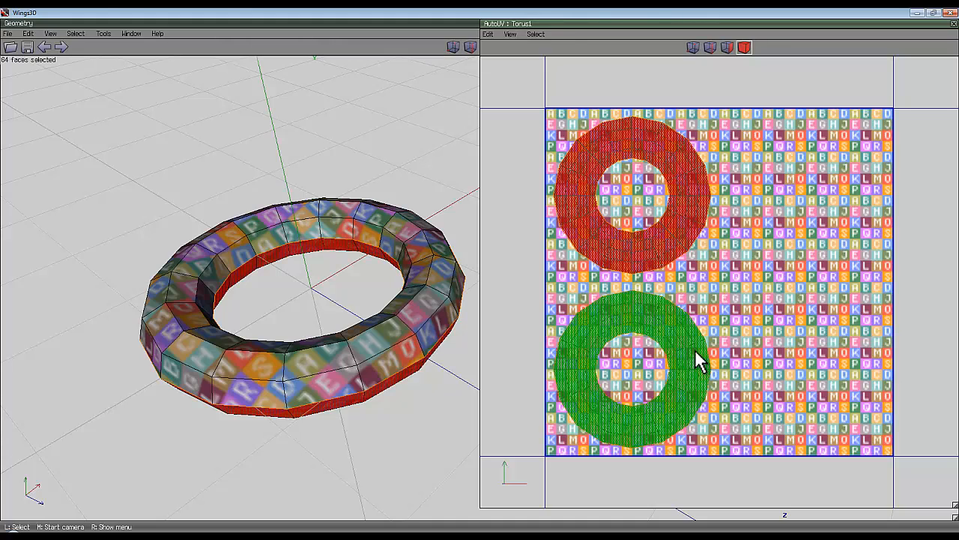
left_click(694, 386)
right_click(709, 82)
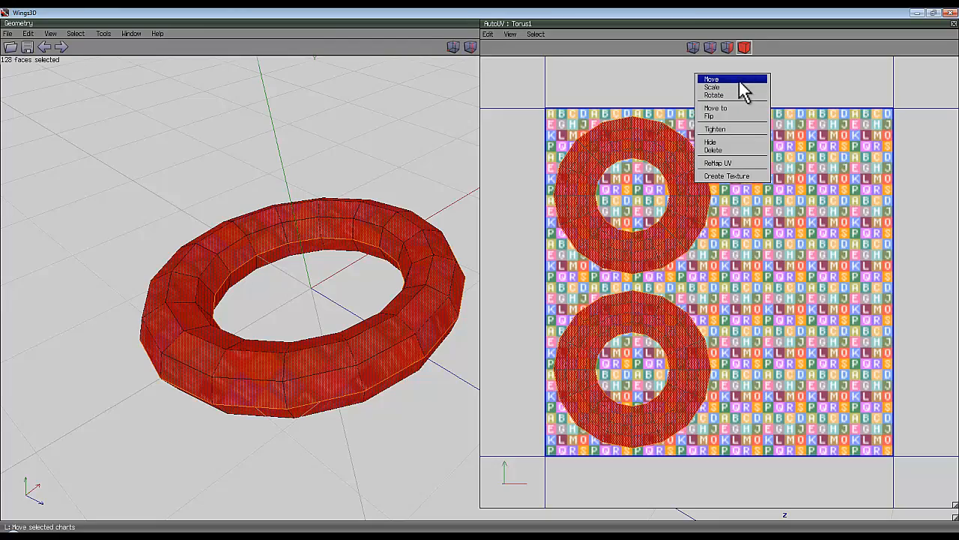
left_click(738, 88)
left_click(784, 114)
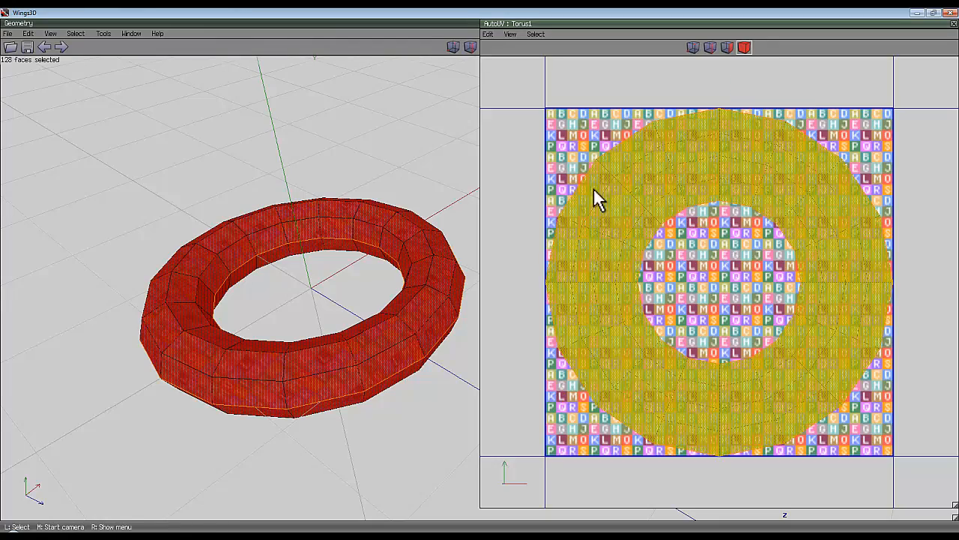
Inspect the torus from several angles and clear the selection to check the pattern with the enlarged, overlapping charts
middle_click(480, 277)
left_click(329, 270)
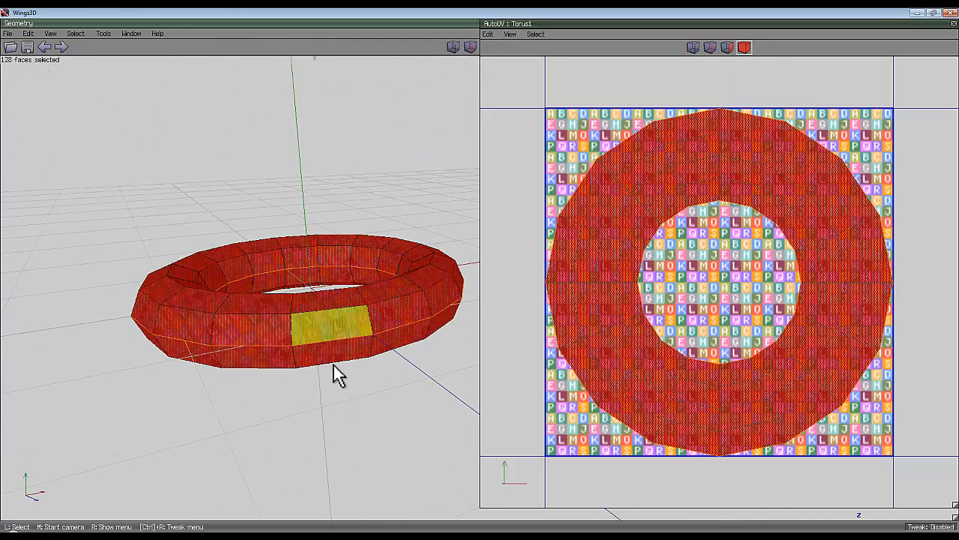
left_click(629, 181)
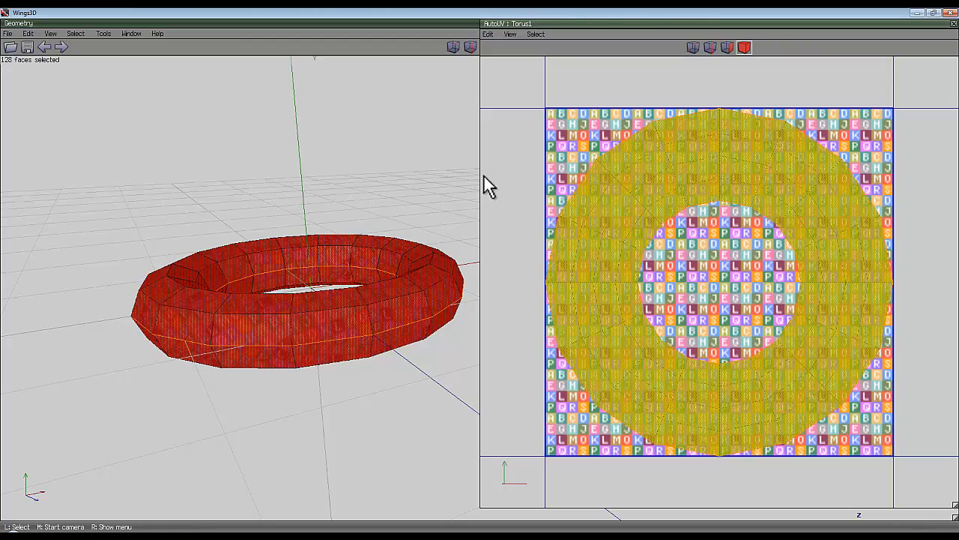
middle_click(313, 206)
left_click(480, 276)
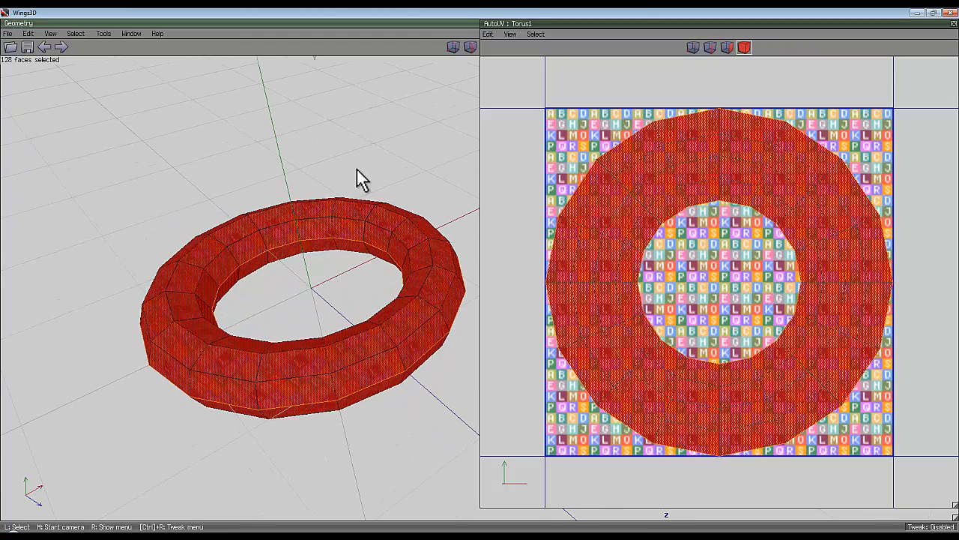
middle_click(356, 170)
left_click(479, 275)
middle_click(382, 162)
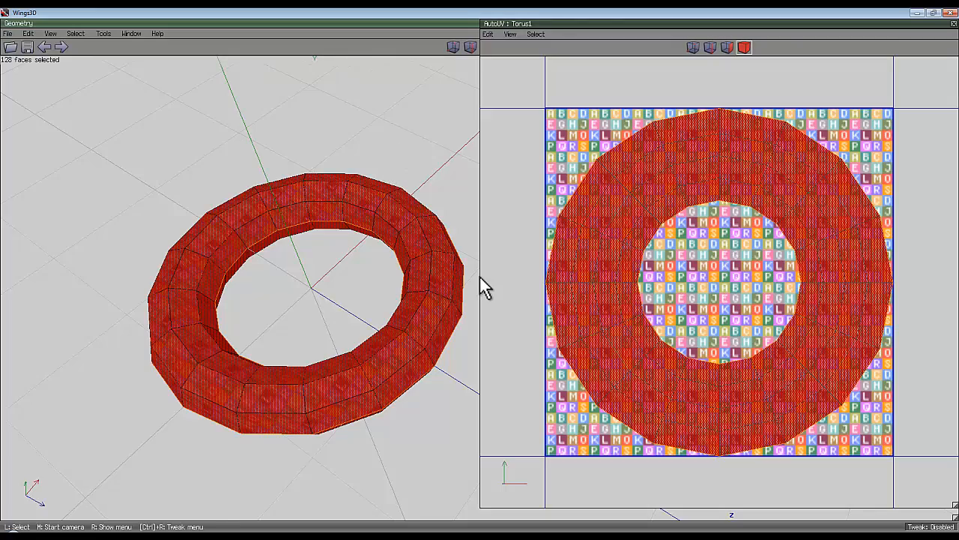
left_click(479, 276)
key("space")
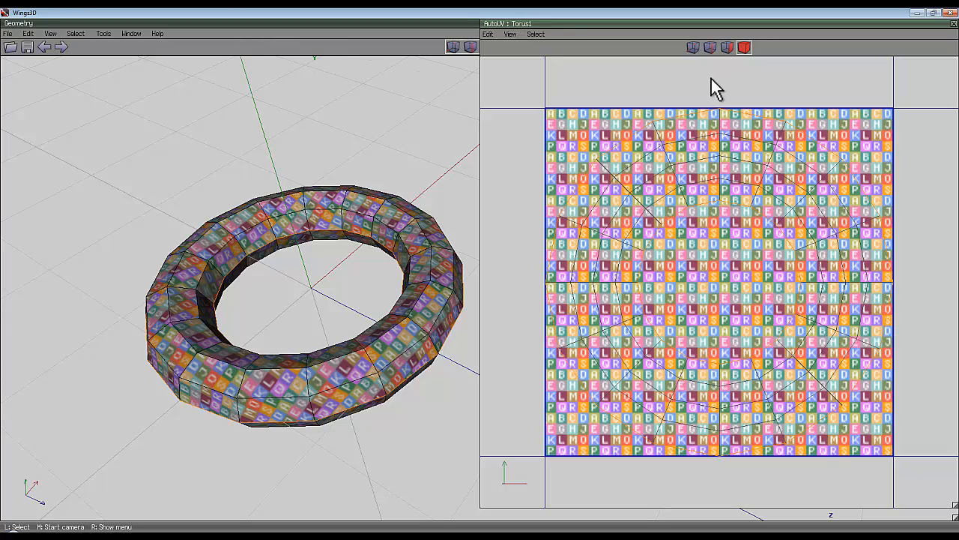
middle_click_drag(405, 185, 377, 355)
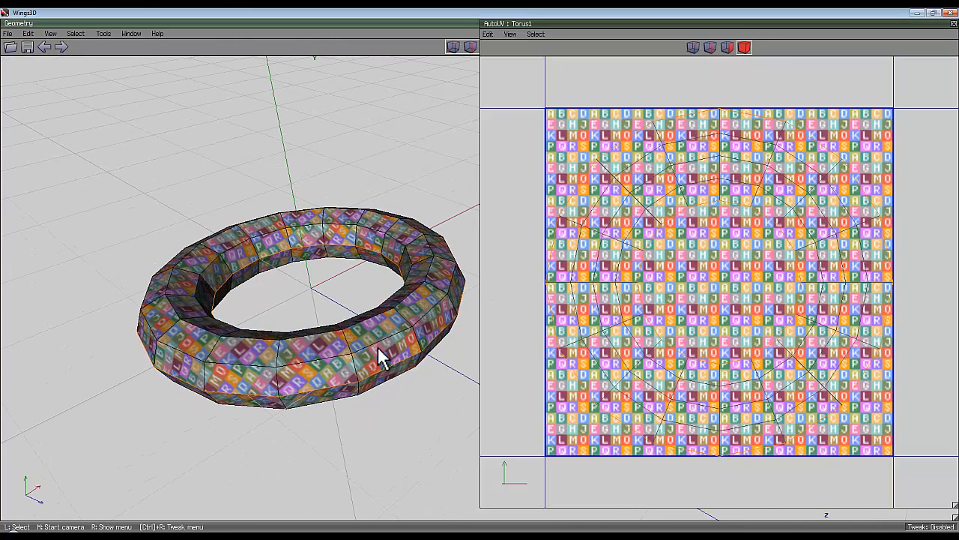
Start creating a texture from the UV charts and set its Background pass to use a plain Color rather than an image
right_click(712, 92)
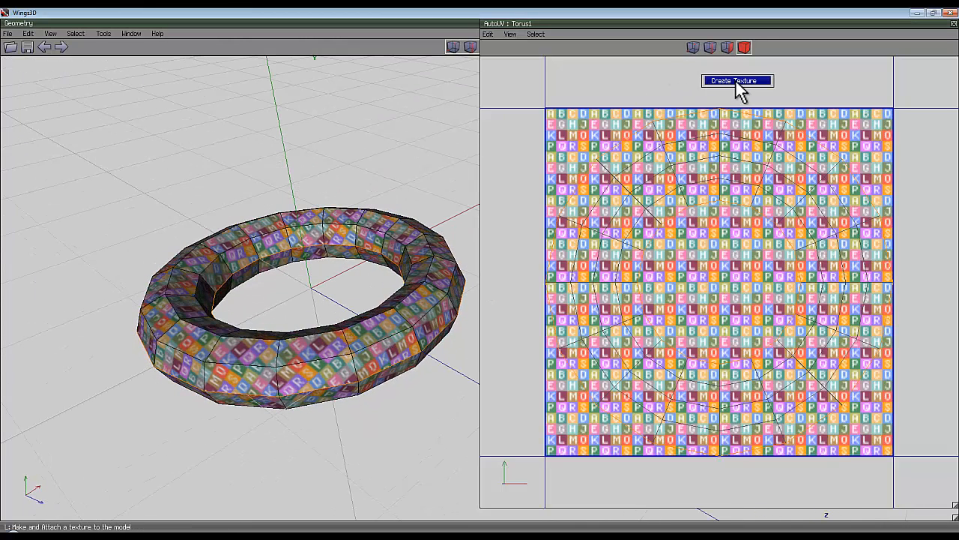
left_click(735, 81)
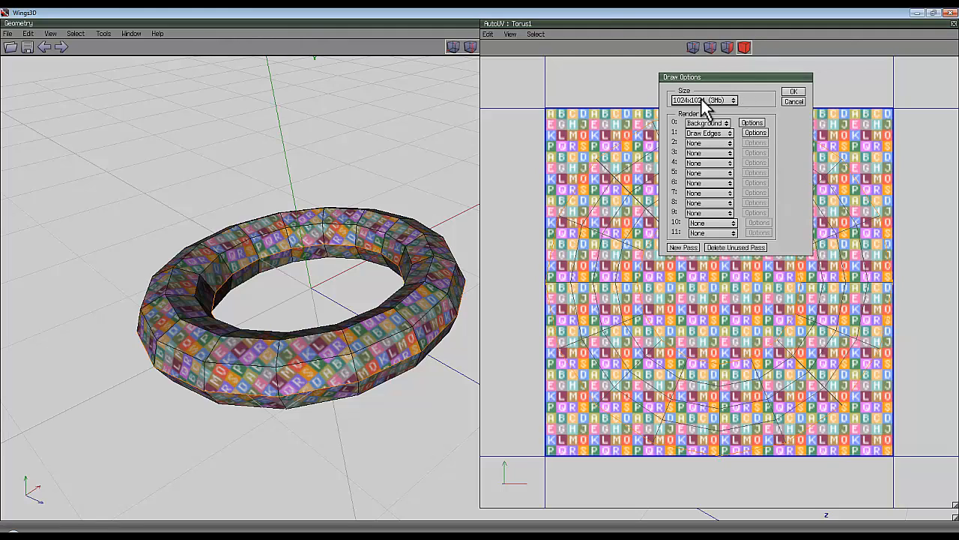
left_click(750, 123)
left_click(716, 132)
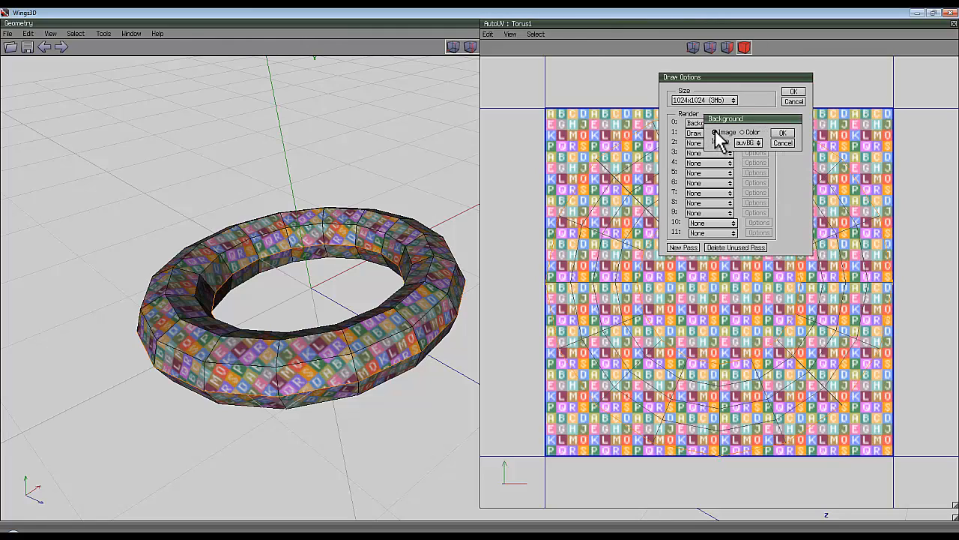
left_click(741, 131)
left_click(716, 133)
left_click(742, 133)
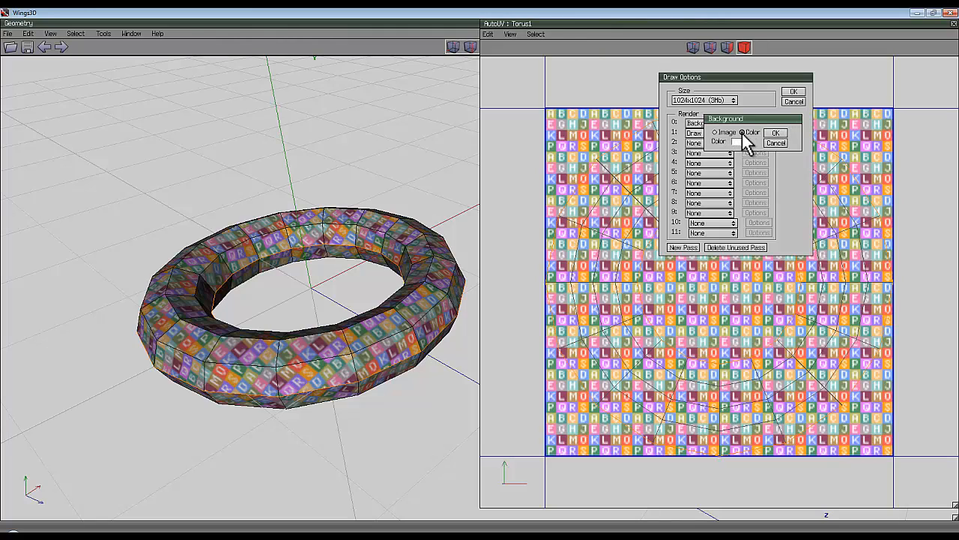
left_click(775, 134)
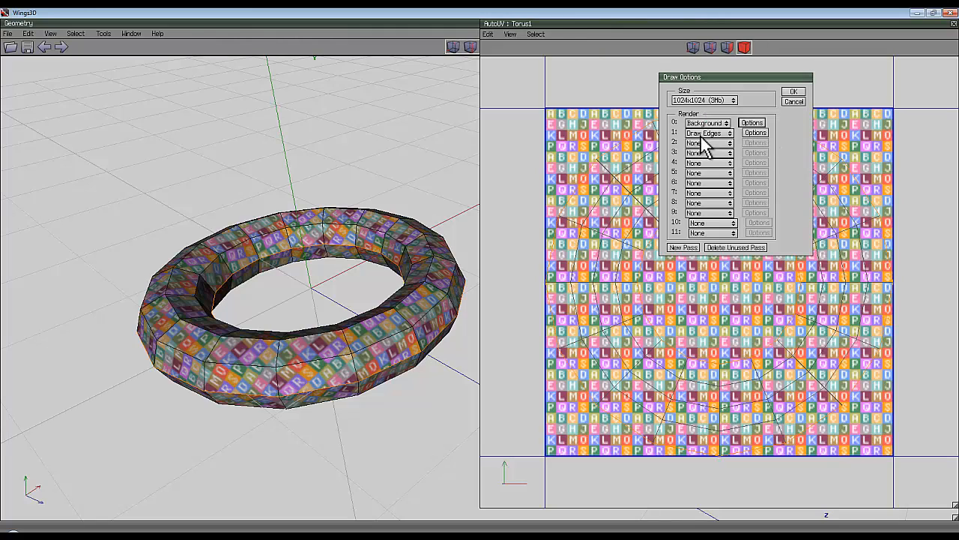
Set render pass 1 to Draw Faces and generate the 1024x1024 texture
left_click(708, 133)
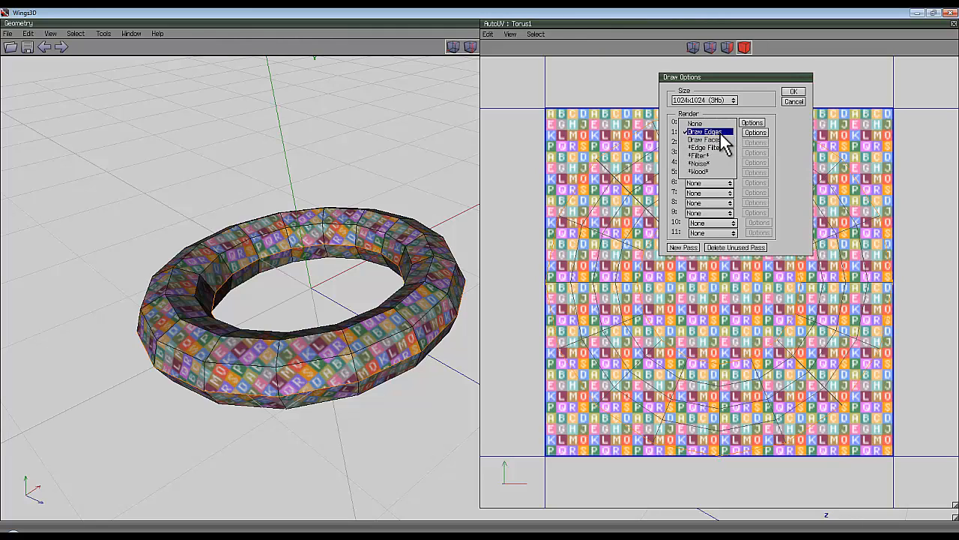
left_click(717, 140)
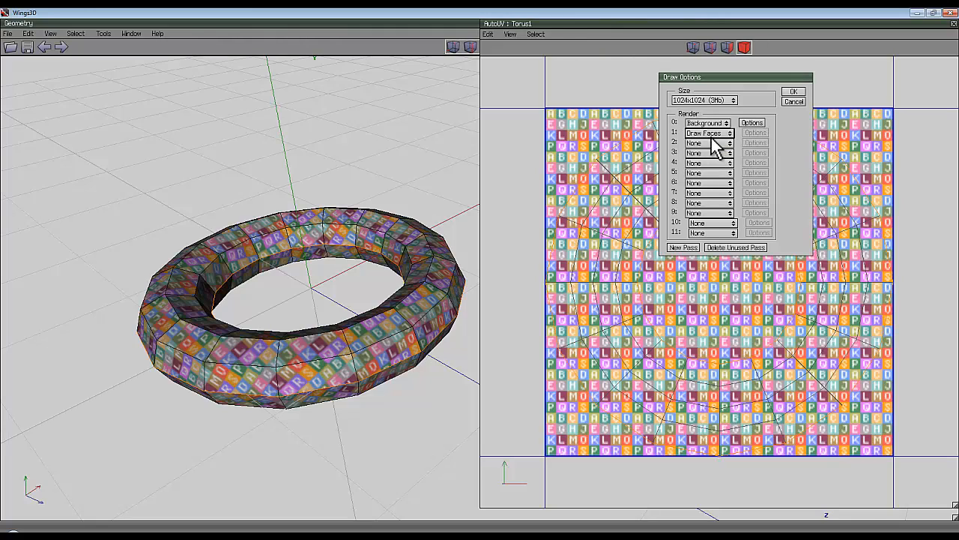
left_click(714, 134)
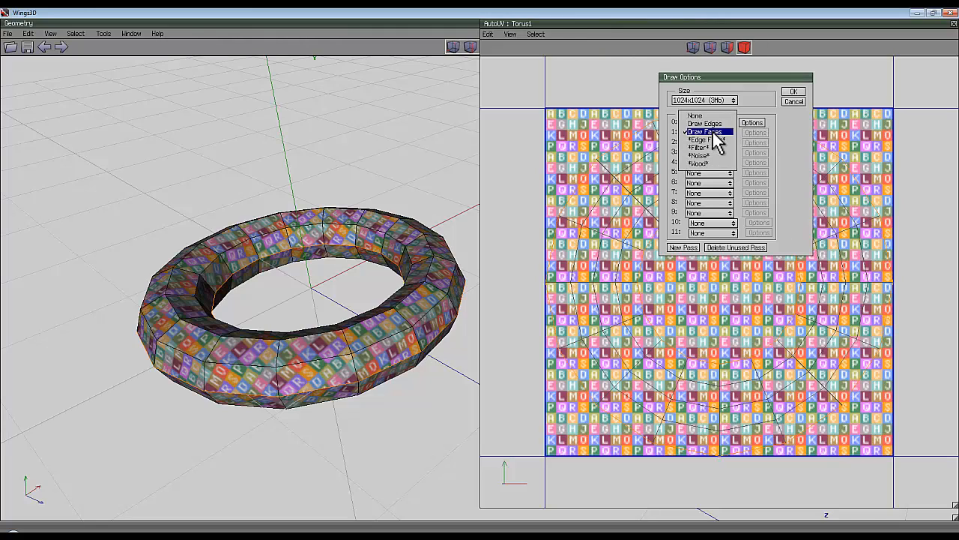
left_click(710, 124)
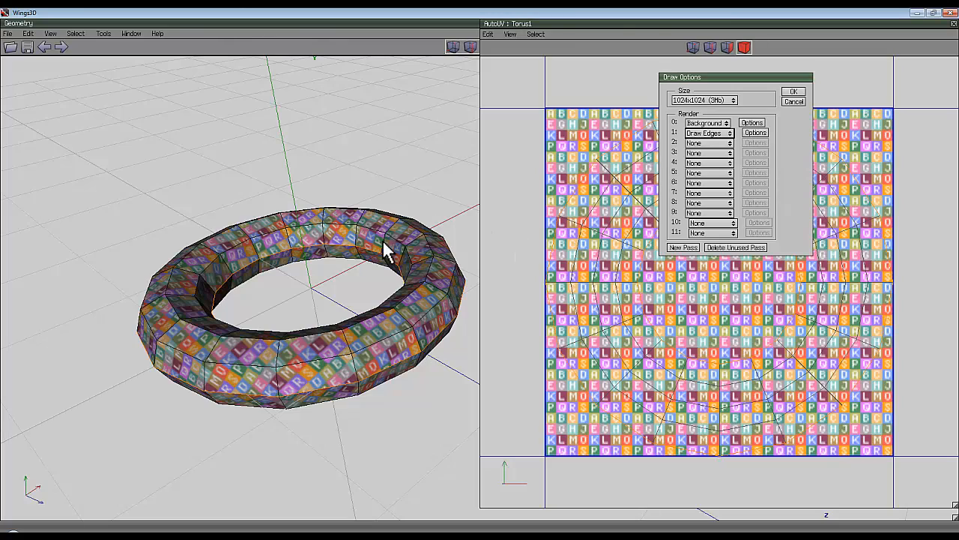
left_click(708, 134)
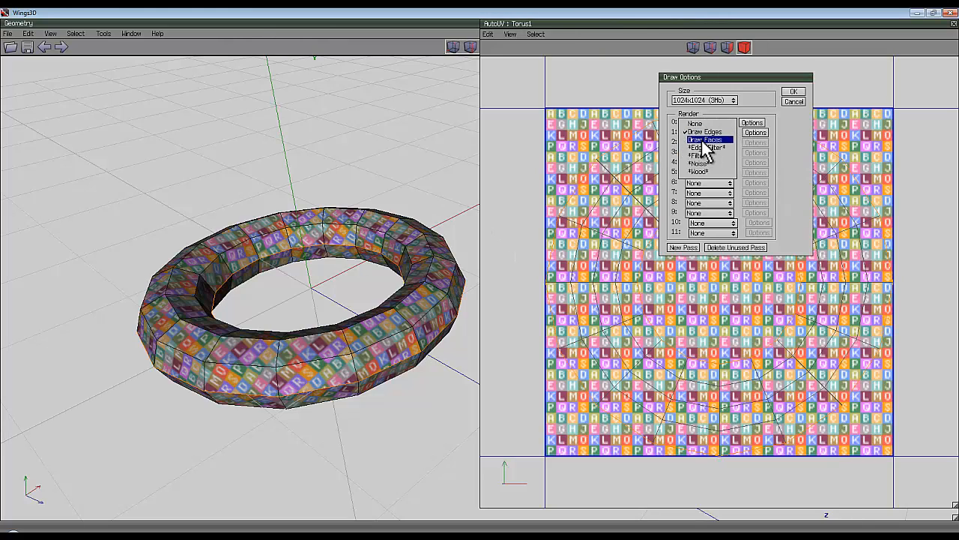
left_click(705, 140)
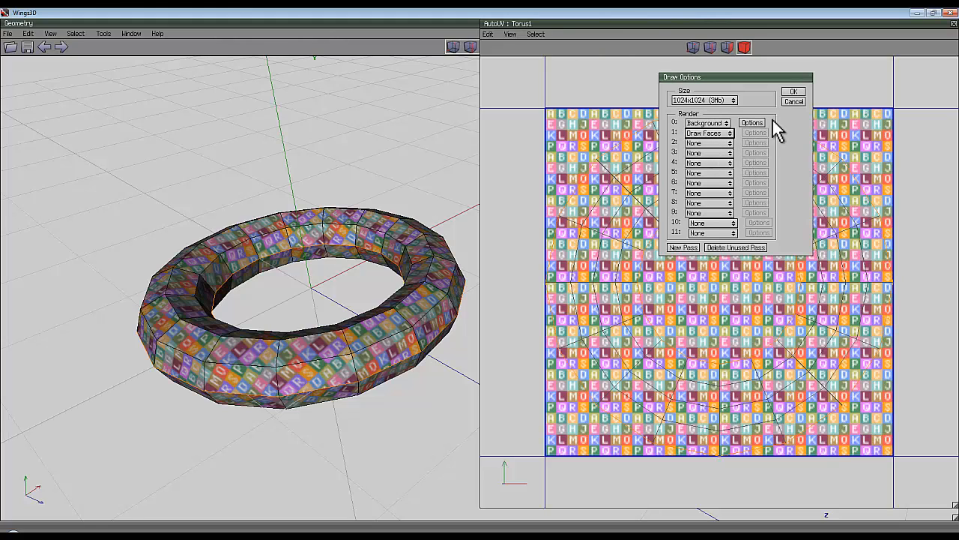
left_click(793, 93)
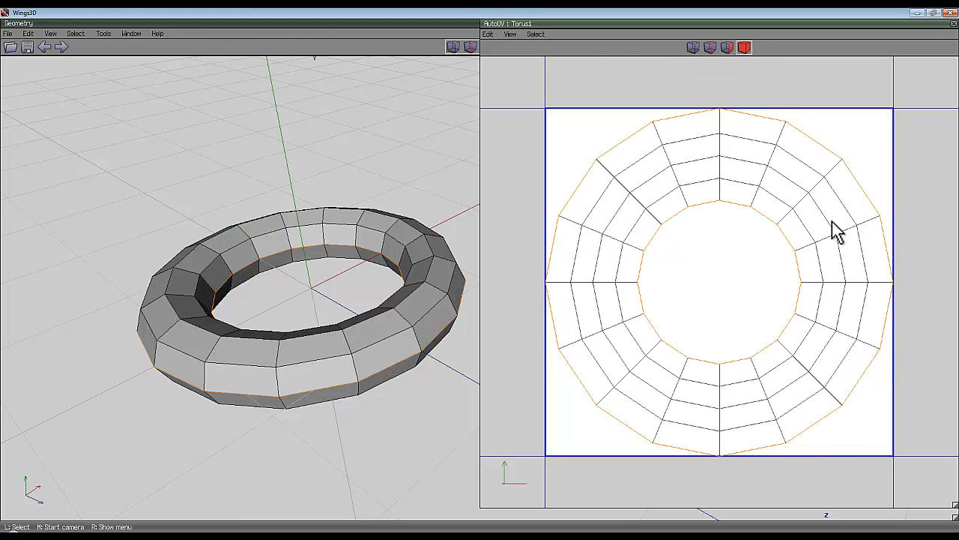
Move both overlapping UV charts partly outside the texture square, slightly offset from each other
middle_click(398, 174)
left_click(379, 370)
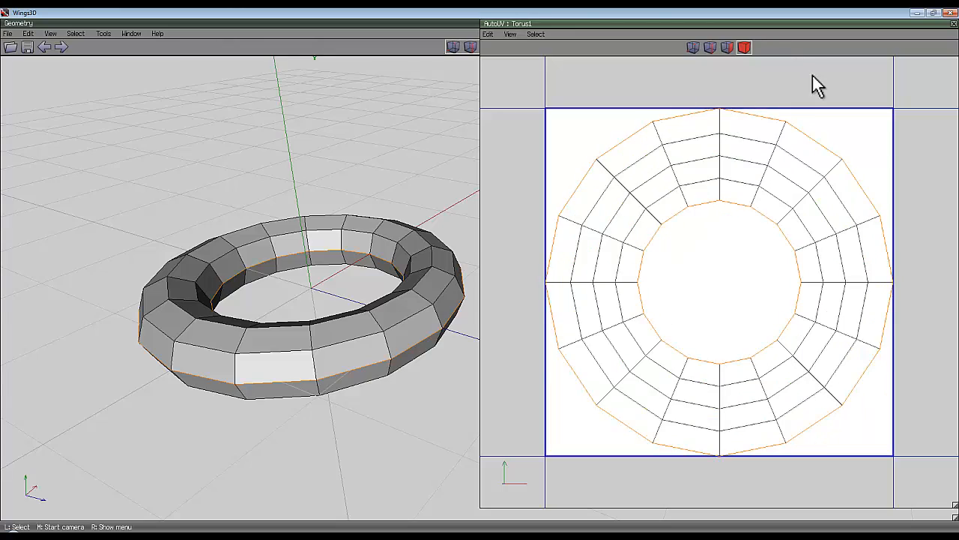
left_click_drag(759, 171, 598, 159)
left_click_drag(836, 219, 685, 185)
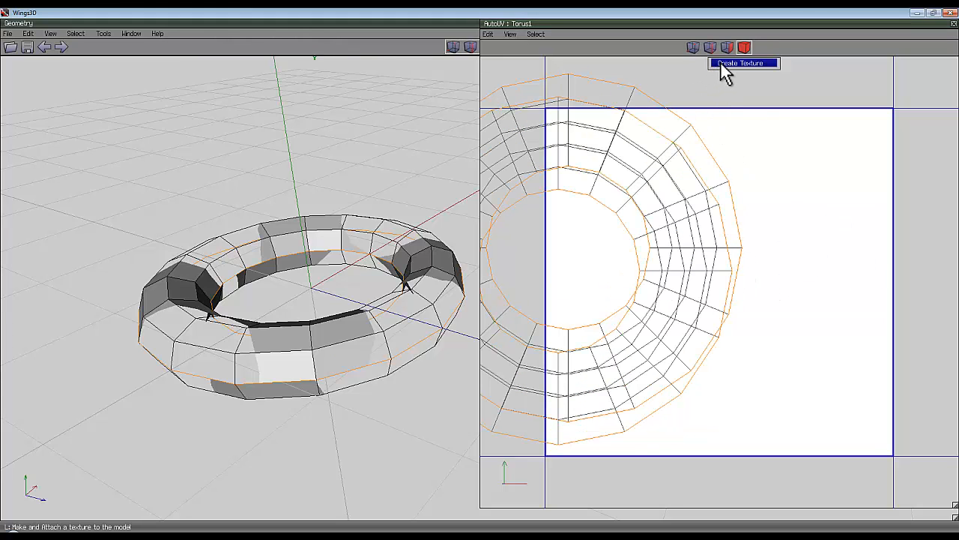
Select both UV charts and centre them in the texture square with Move to
left_click(649, 129)
left_click(661, 117)
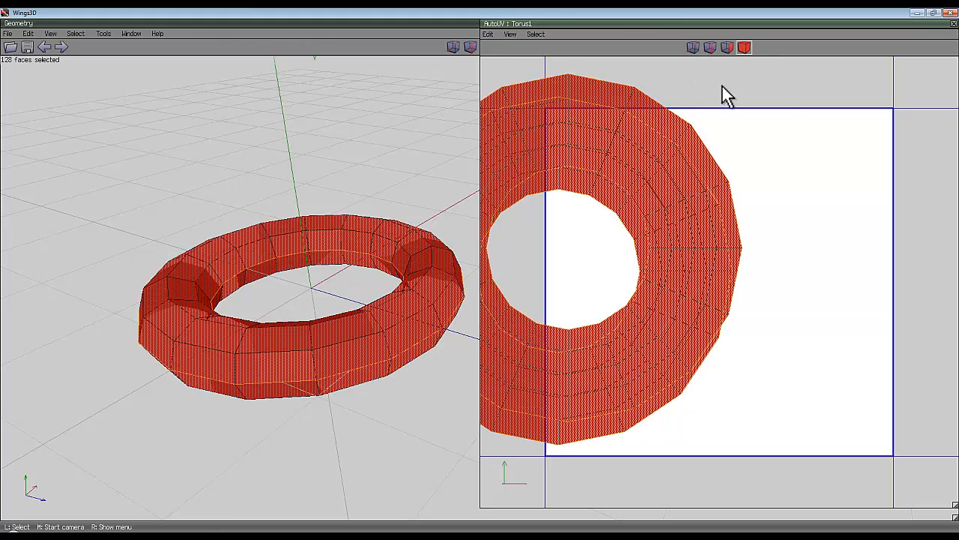
right_click(722, 85)
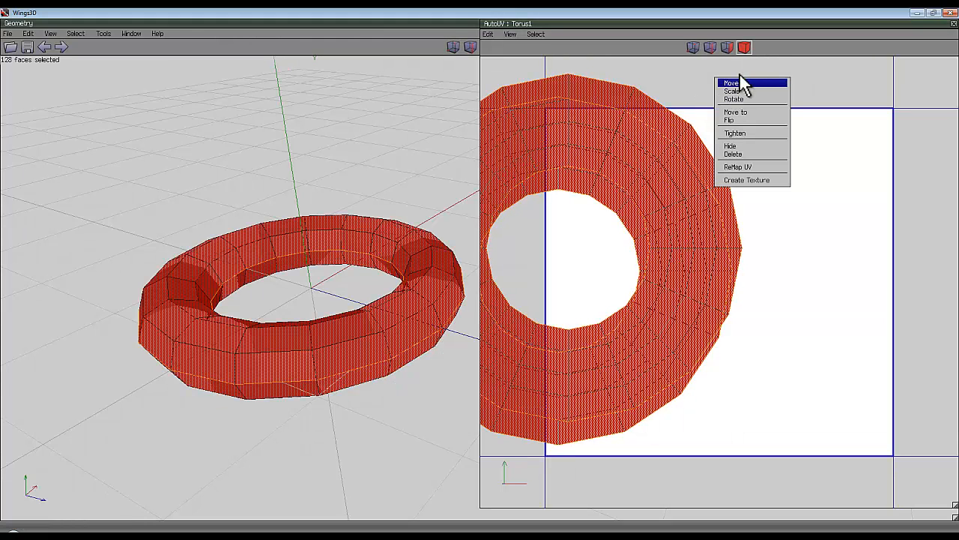
left_click(738, 114)
left_click(777, 109)
Create a 1024x1024 texture from the centred charts with a Background pass and a Draw Edges pass
right_click(735, 66)
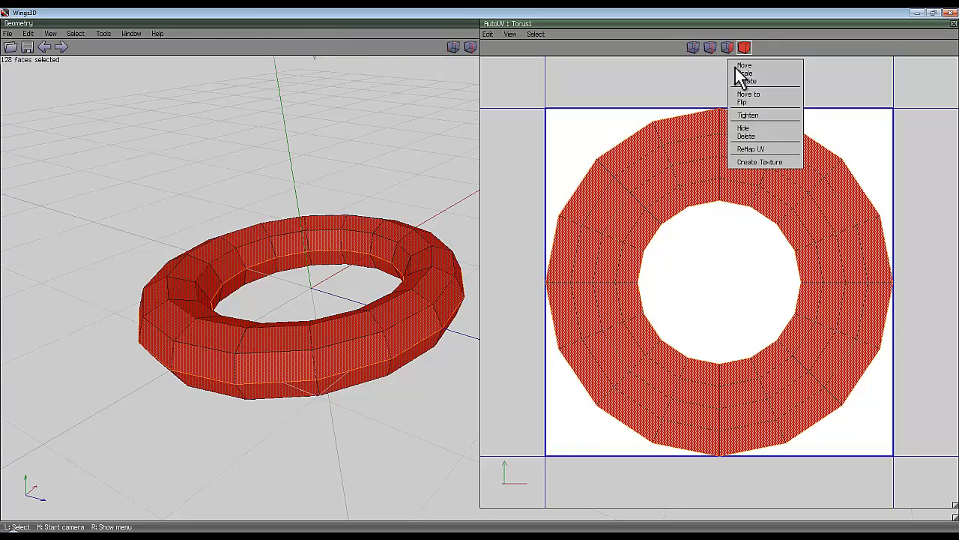
left_click(763, 163)
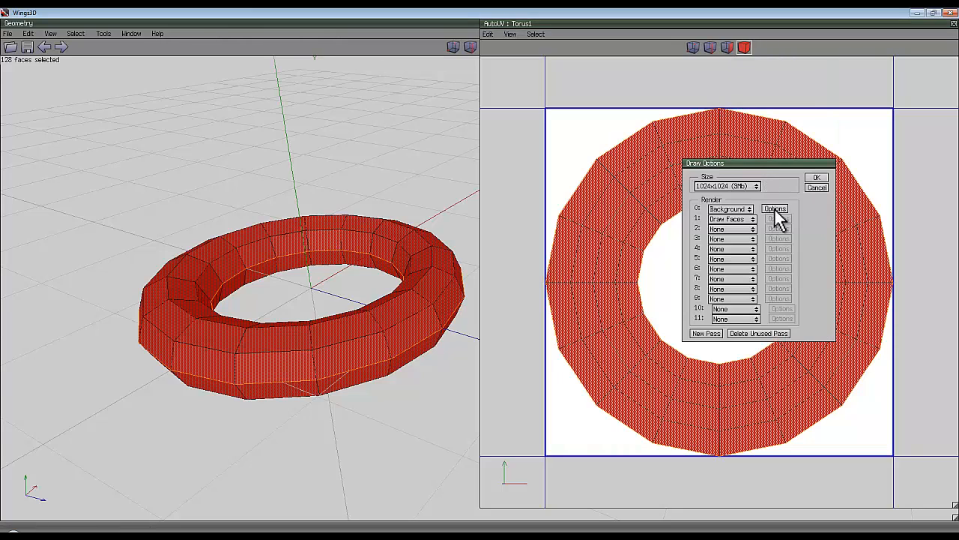
left_click(741, 220)
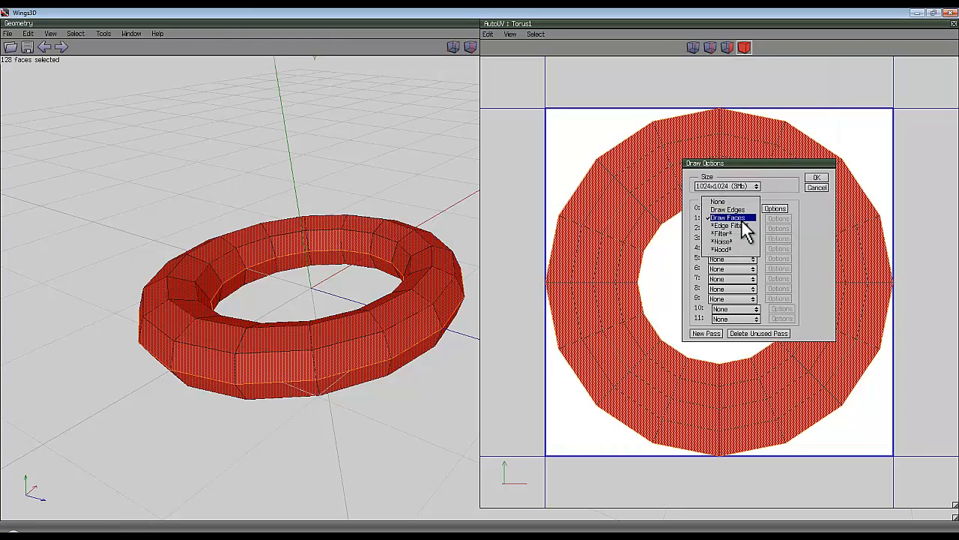
left_click(741, 211)
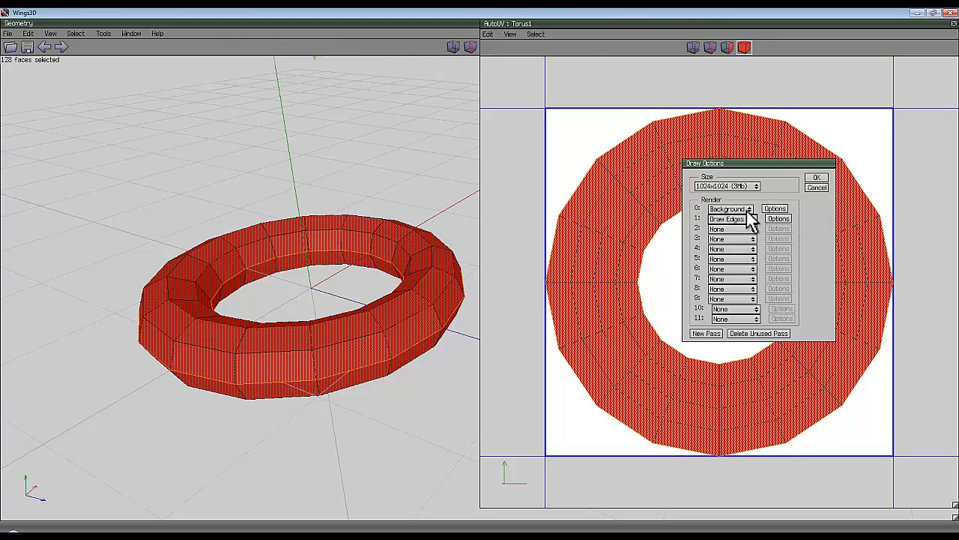
left_click(817, 177)
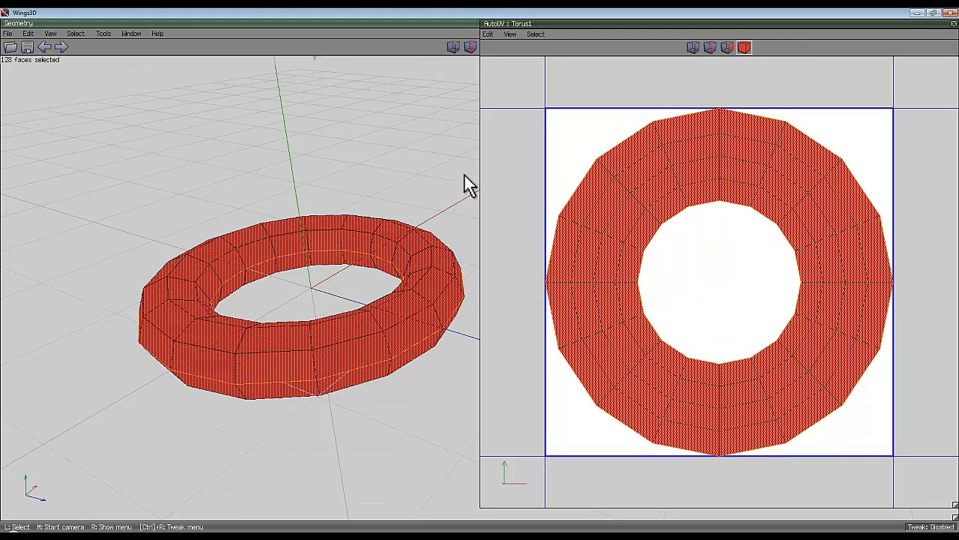
Clear the face selection, check the textured torus from several angles, and close the AutoUV window
middle_click(447, 201)
left_click(480, 273)
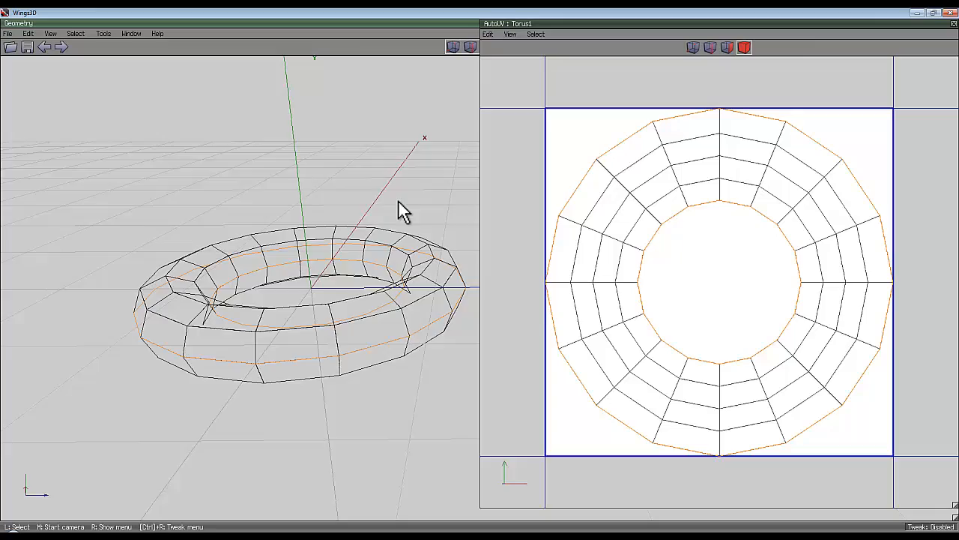
middle_click(399, 202)
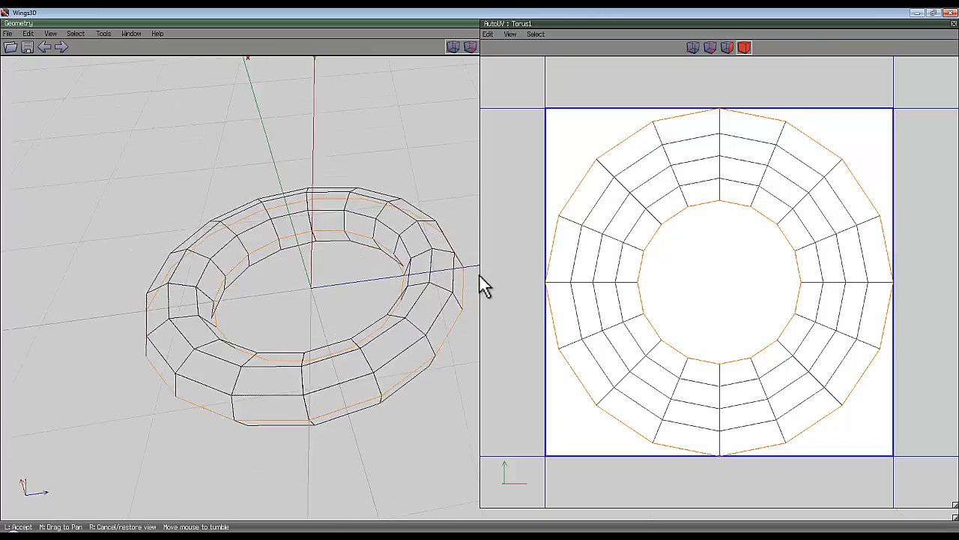
left_click(449, 243)
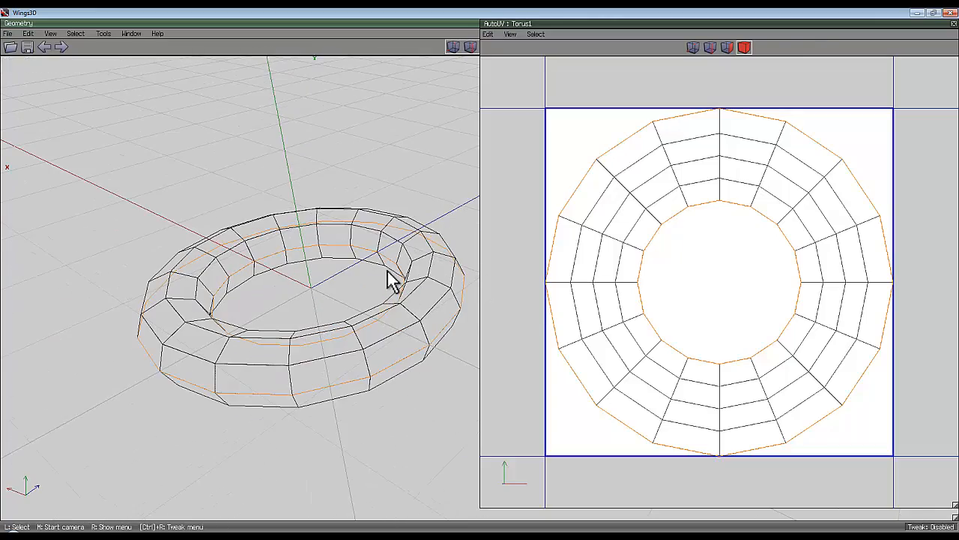
middle_click(349, 167)
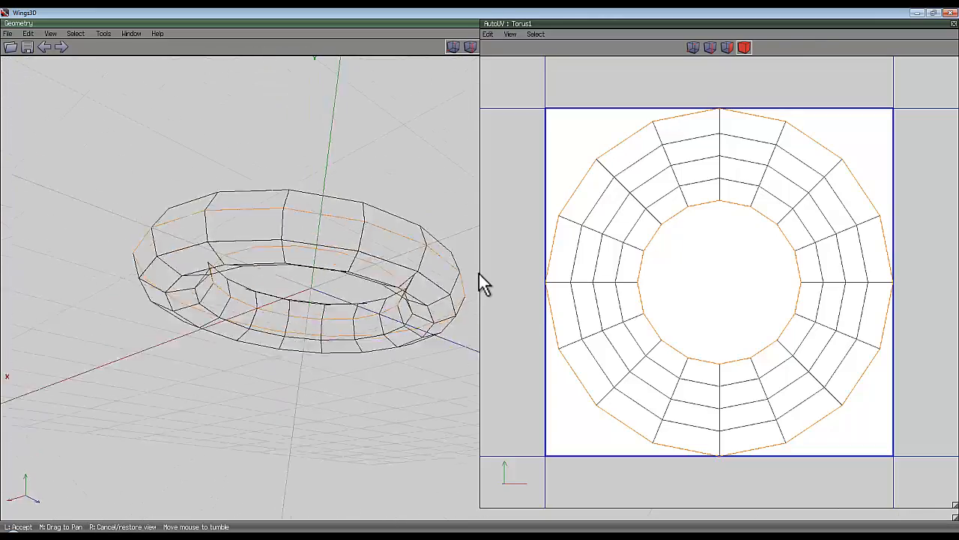
left_click(480, 273)
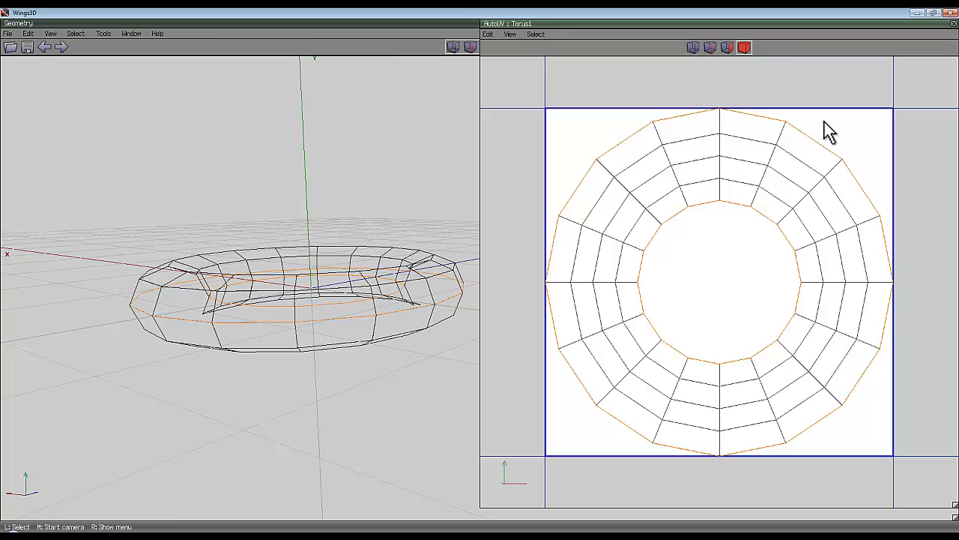
left_click(954, 24)
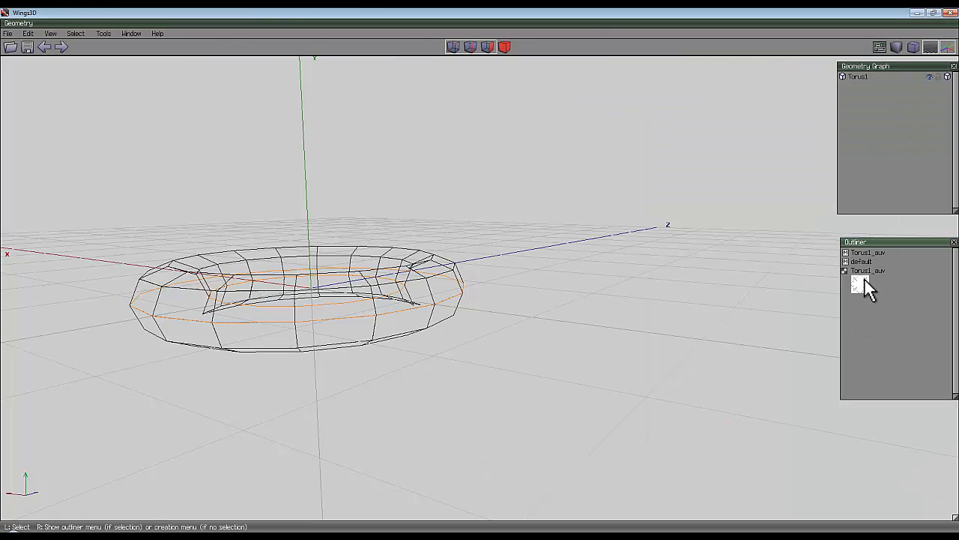
Select all faces of the torus that use the Torus1_auv material
middle_click(428, 270)
scroll(479, 275, "up", 5)
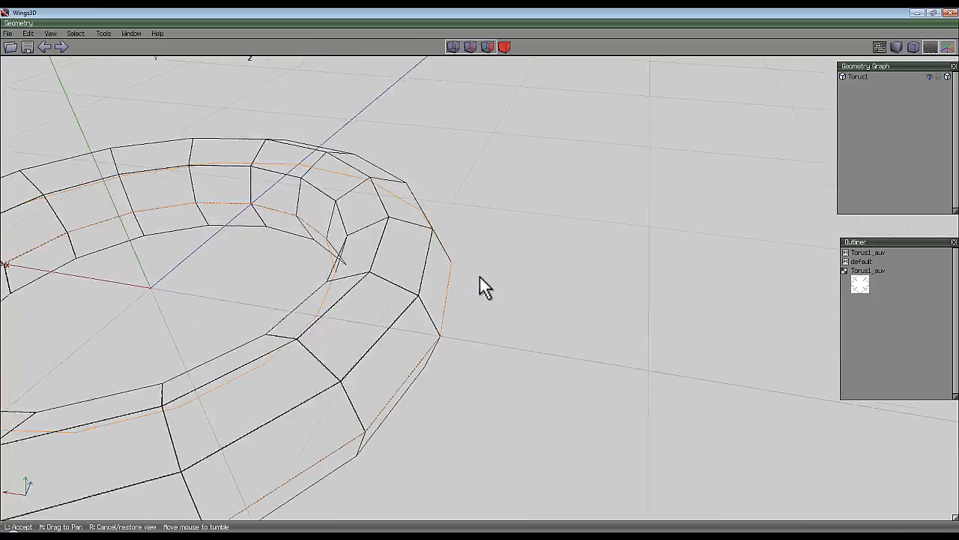
scroll(480, 276, "down", 5)
scroll(480, 276, "up", 5)
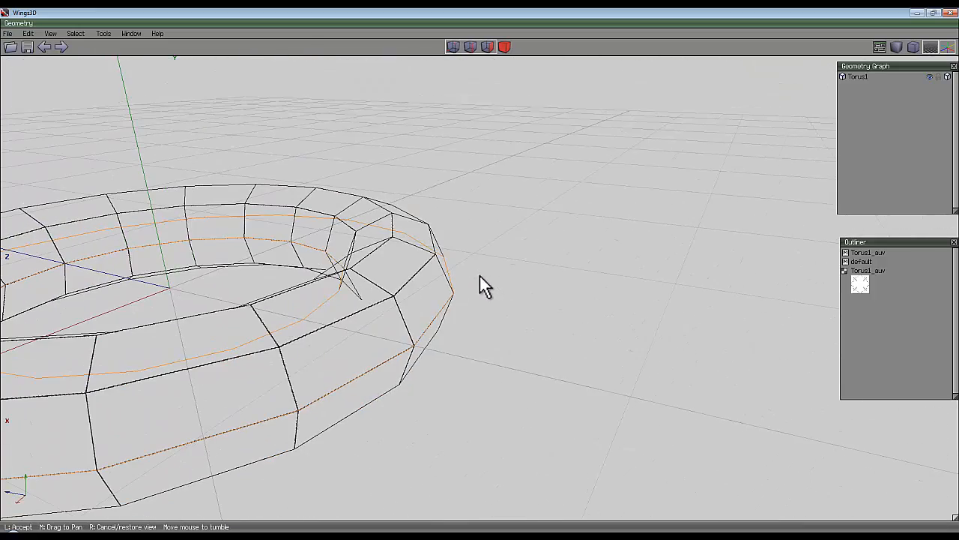
left_click(481, 277)
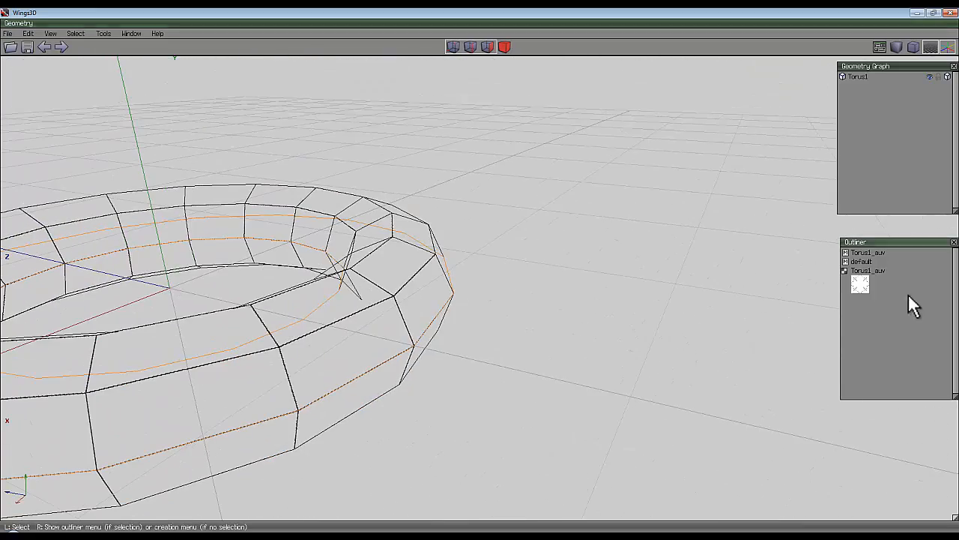
left_click(870, 250)
right_click(870, 251)
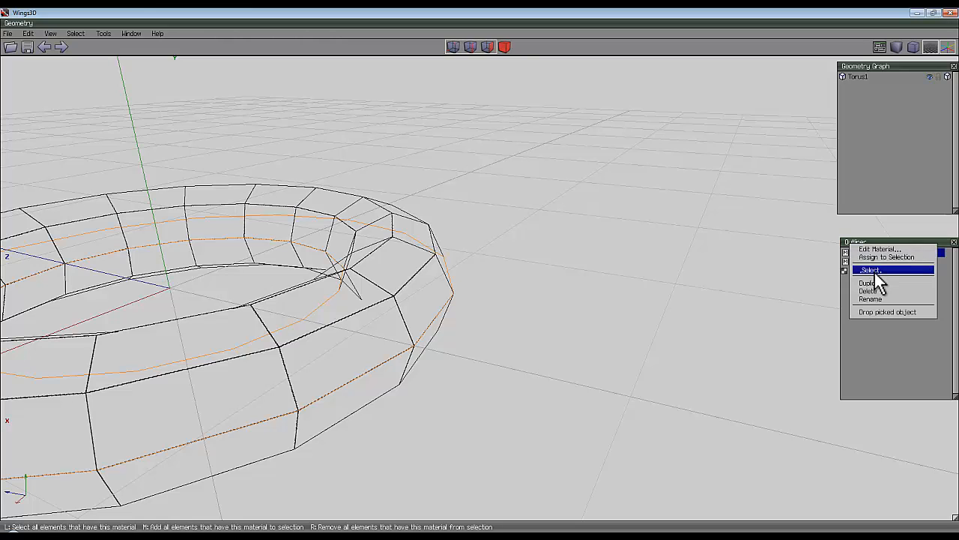
left_click(874, 269)
Examine the torus faces selected through the Torus1_auv material from several angles
middle_click(484, 287)
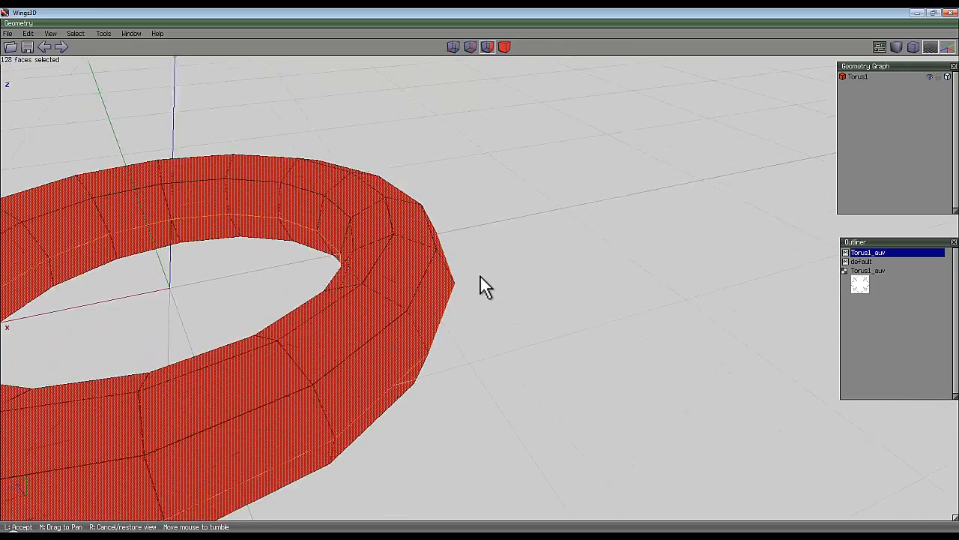
left_click(485, 230)
scroll(503, 249, "down", 3)
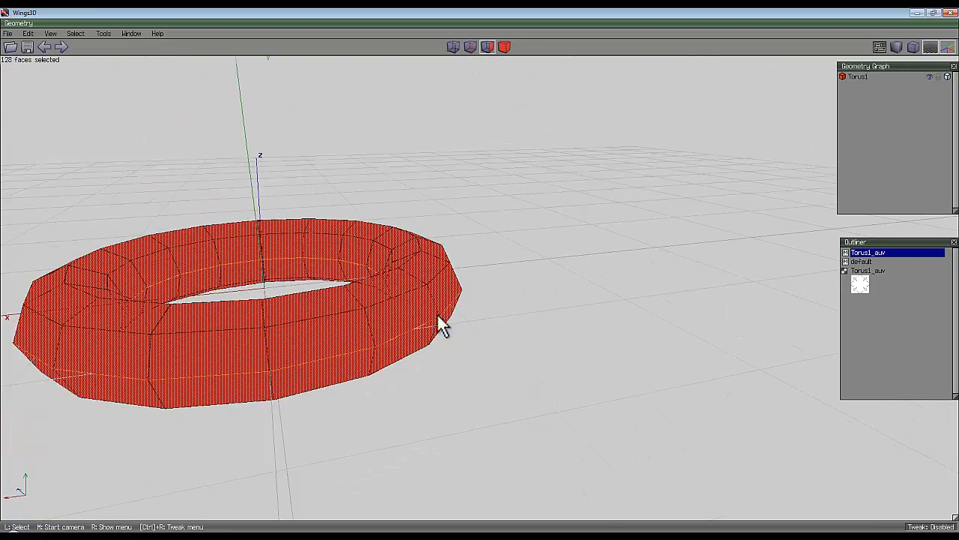
middle_click(507, 205)
left_click(507, 207)
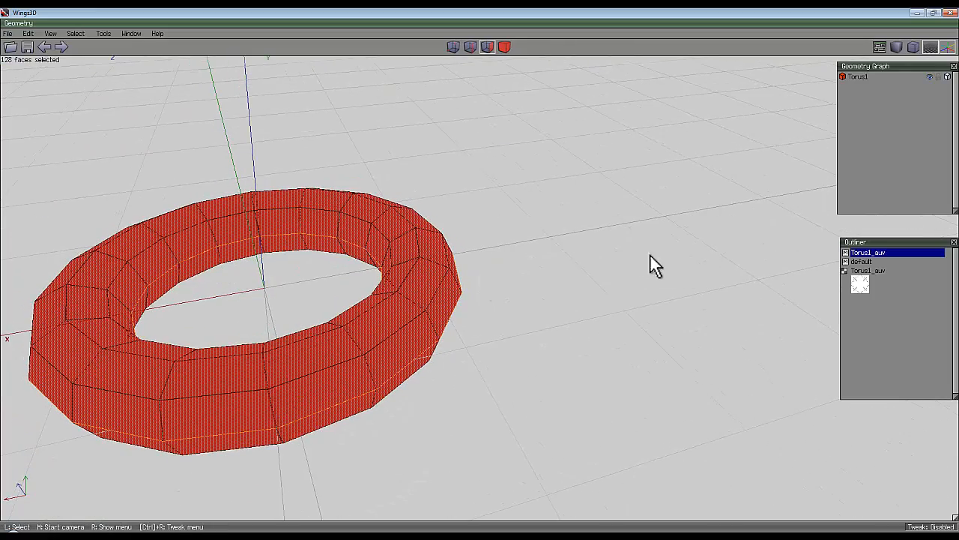
Clear the torus face selection and select the Torus1_auv image
left_click(860, 275)
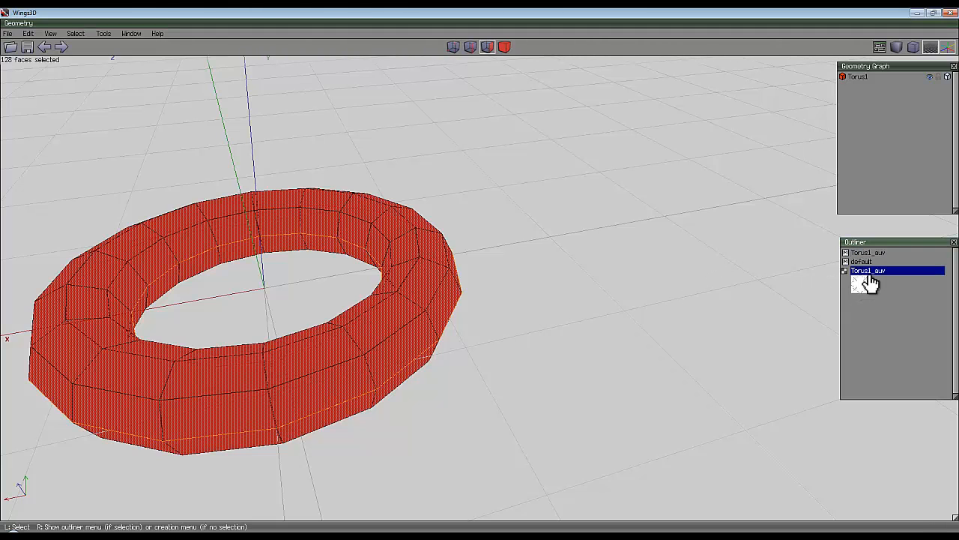
middle_click(479, 276)
left_click(437, 206)
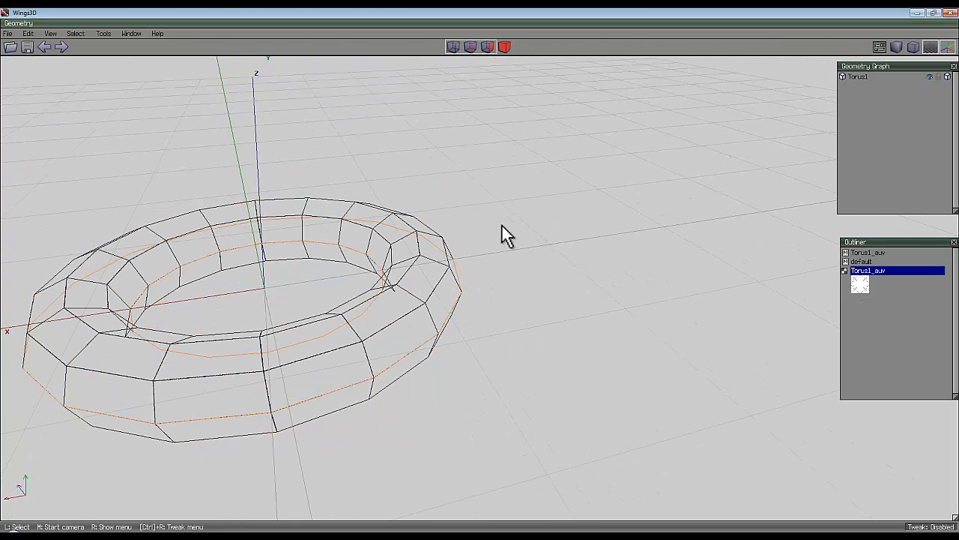
key("Left")
key("Left")
key("Left")
key("Left")
key("Left")
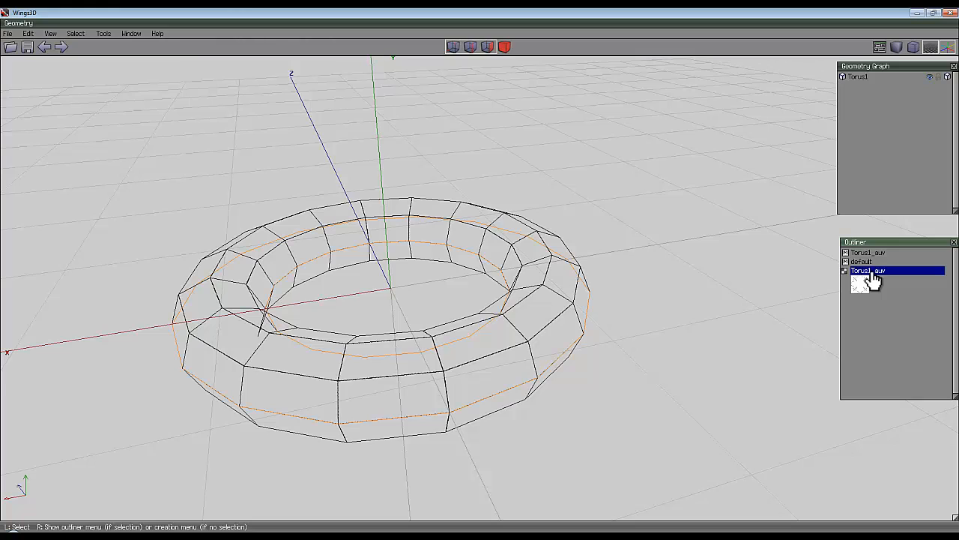
Make the Torus1_auv image external, saving it as a JPEG file in the +grab this folder
right_click(873, 276)
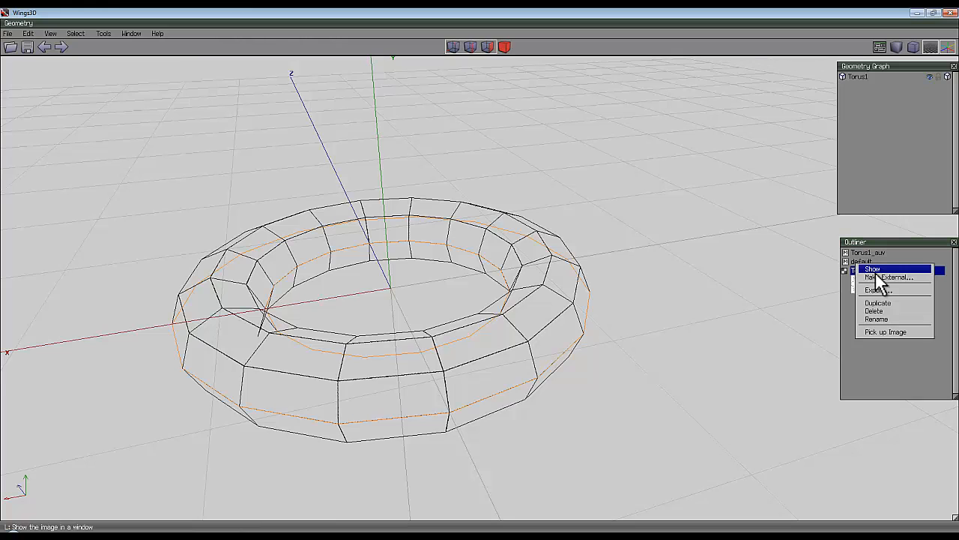
left_click(875, 277)
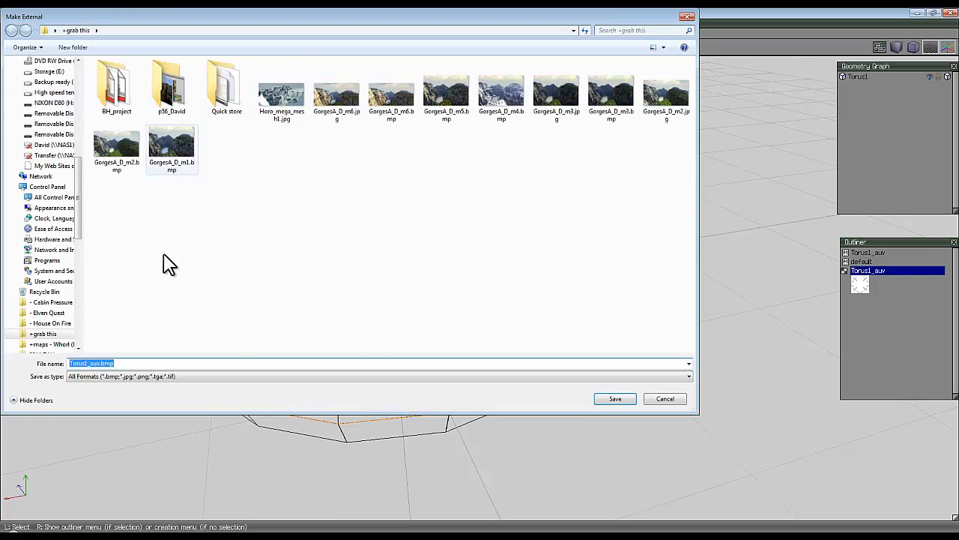
left_click(152, 376)
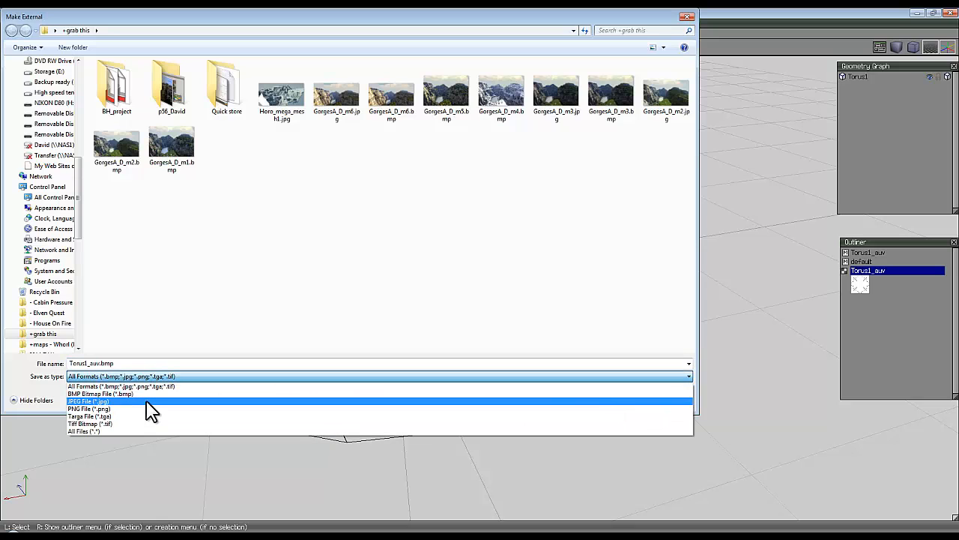
left_click(147, 401)
left_click(615, 399)
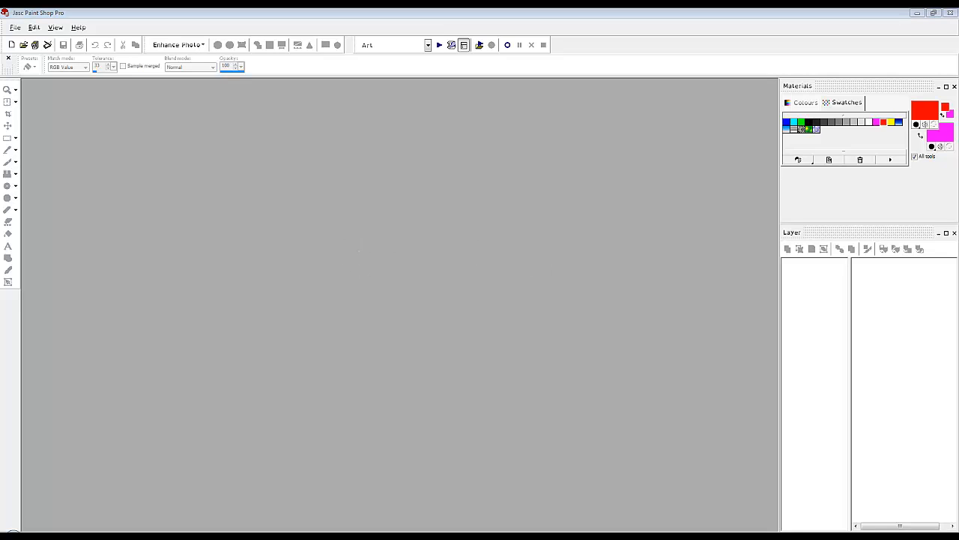
Switch to Paint Shop Pro, open Torus1_auv.jpg, and flood fill alternate cells of the ring's upper-right quarter with red in a checker pattern
left_click_drag(401, 244, 401, 244)
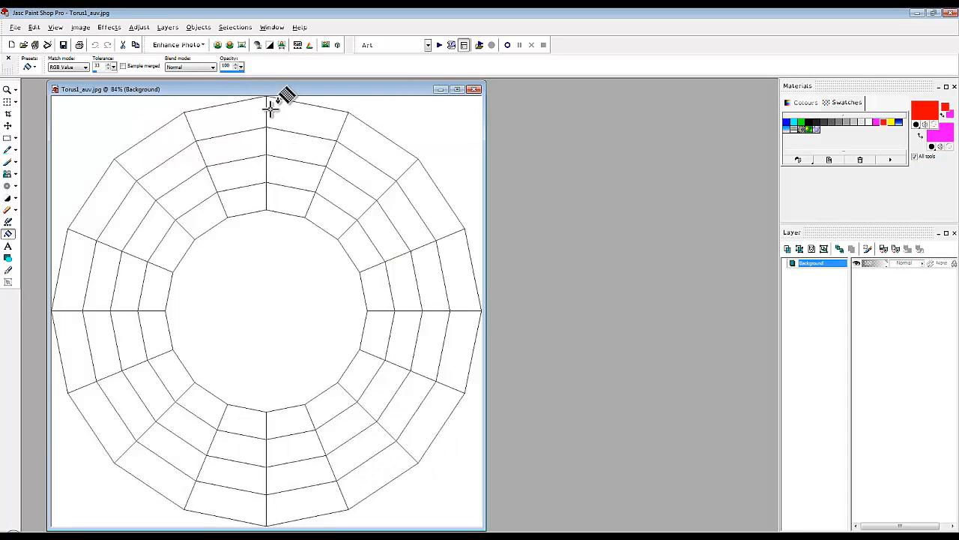
left_click(322, 123)
left_click(357, 174)
left_click(304, 178)
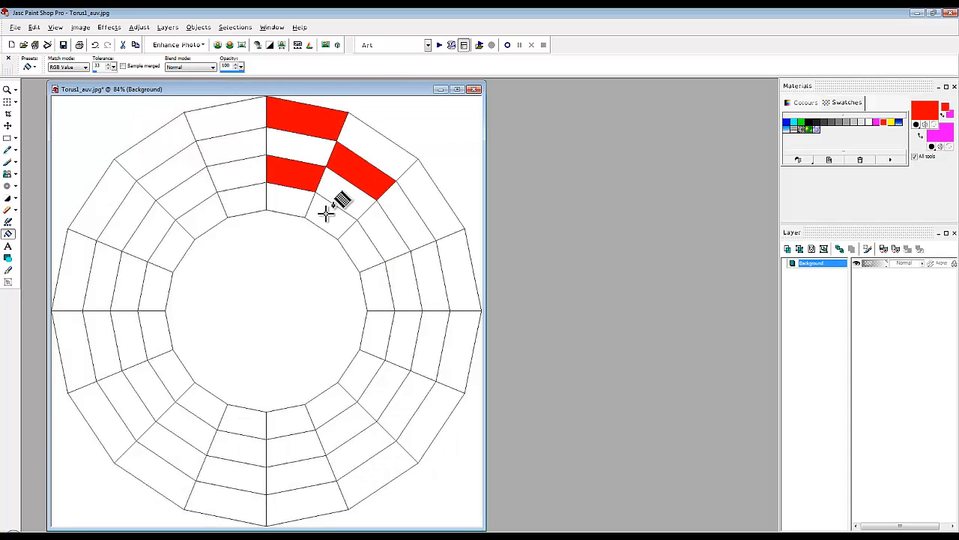
left_click(327, 212)
left_click(390, 234)
left_click(429, 206)
left_click(433, 266)
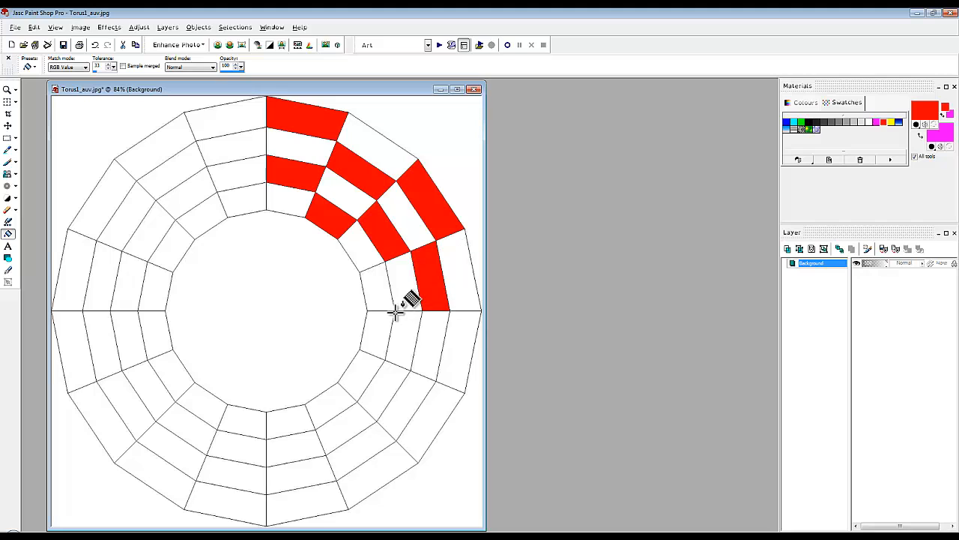
left_click(381, 296)
Continue the red checker pattern by flood filling alternate cells in the ring's lower-right quarter
left_click(406, 344)
left_click(456, 364)
left_click(368, 375)
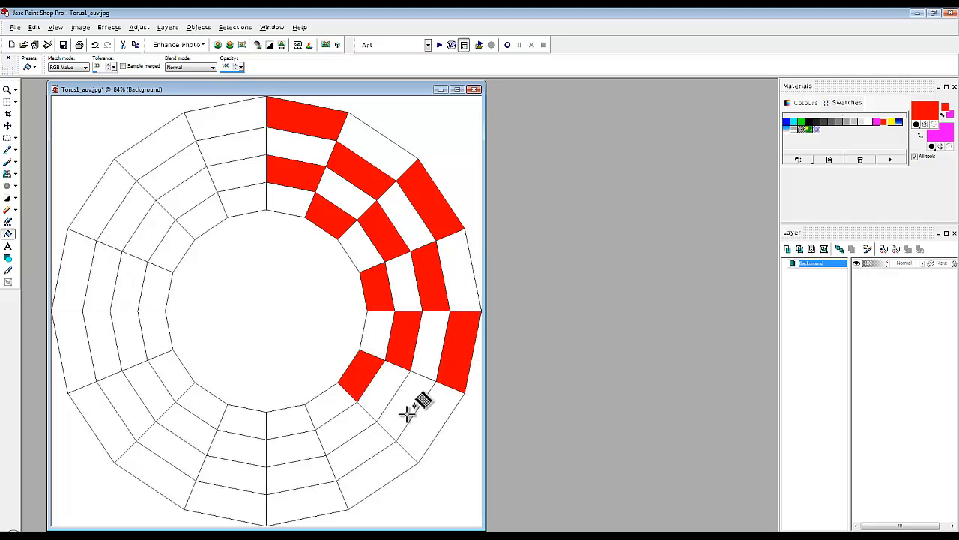
left_click(412, 402)
left_click(375, 472)
left_click(360, 428)
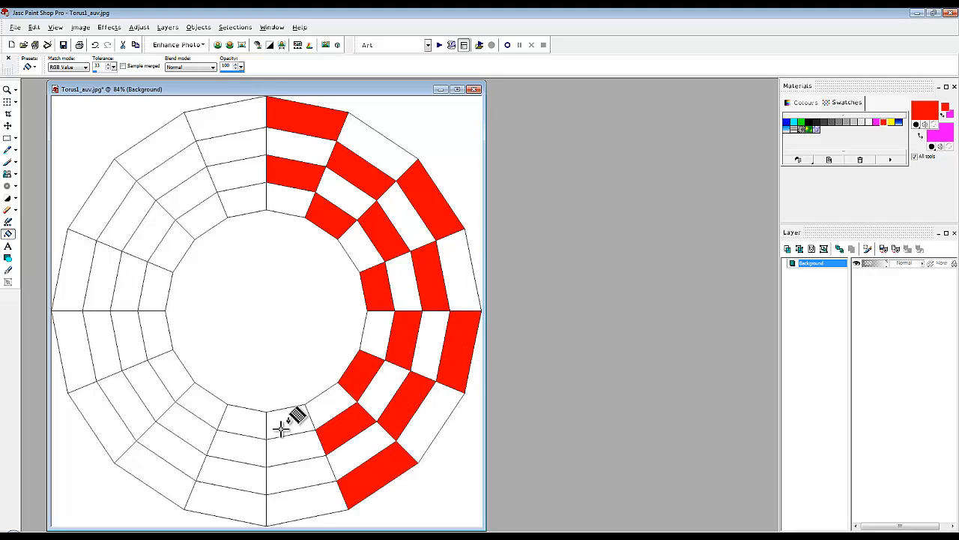
left_click(289, 419)
left_click(283, 466)
Flood fill alternate cells in the ring's lower-left quarter with red to continue the checker pattern
left_click(242, 503)
left_click(242, 454)
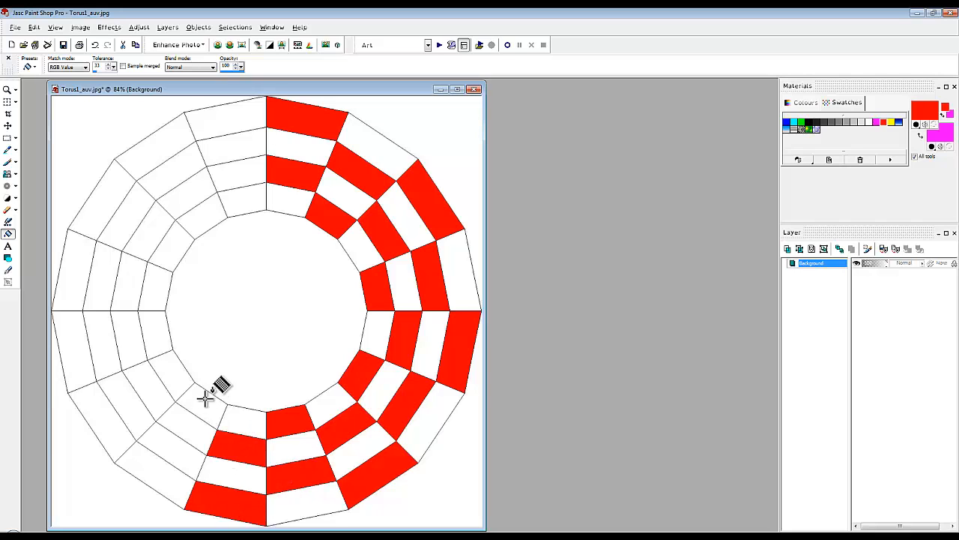
left_click(200, 405)
left_click(165, 433)
left_click(108, 397)
left_click(140, 385)
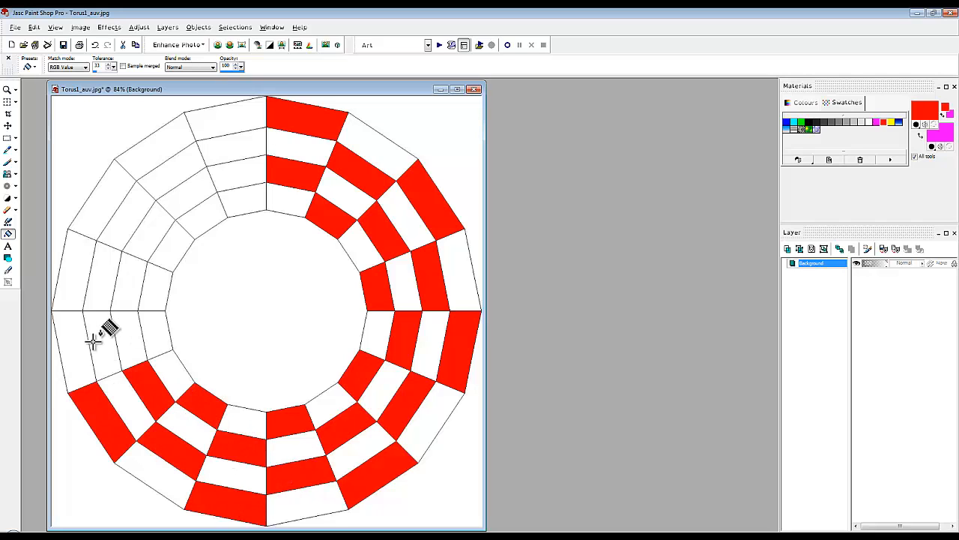
left_click(97, 332)
left_click(146, 318)
left_click(107, 267)
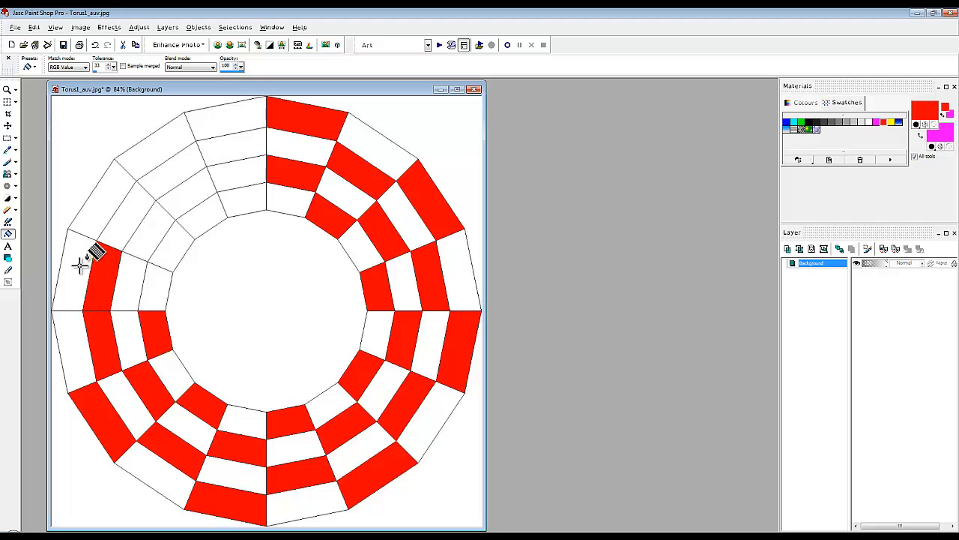
left_click(75, 266)
key("ctrl+z")
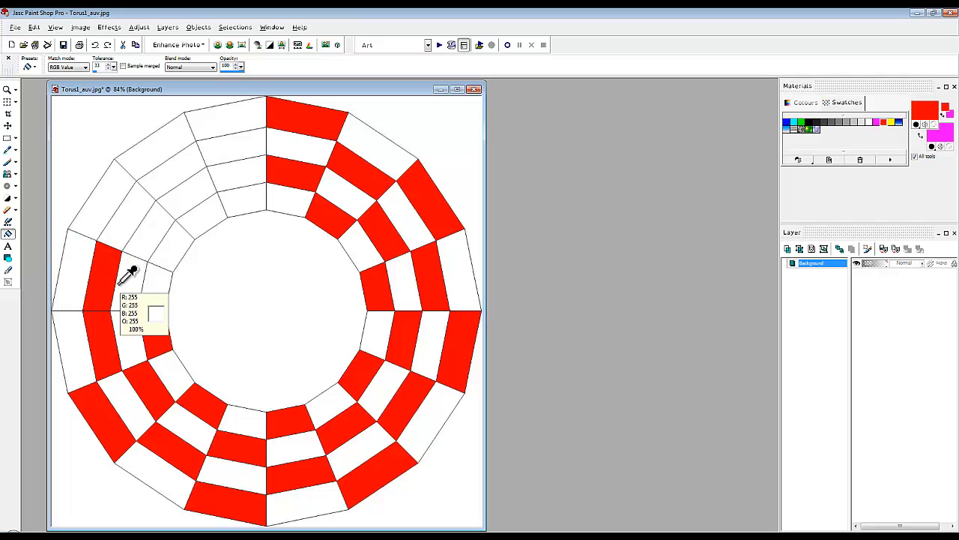
key("ctrl+alt+z")
left_click(94, 47)
left_click(95, 47)
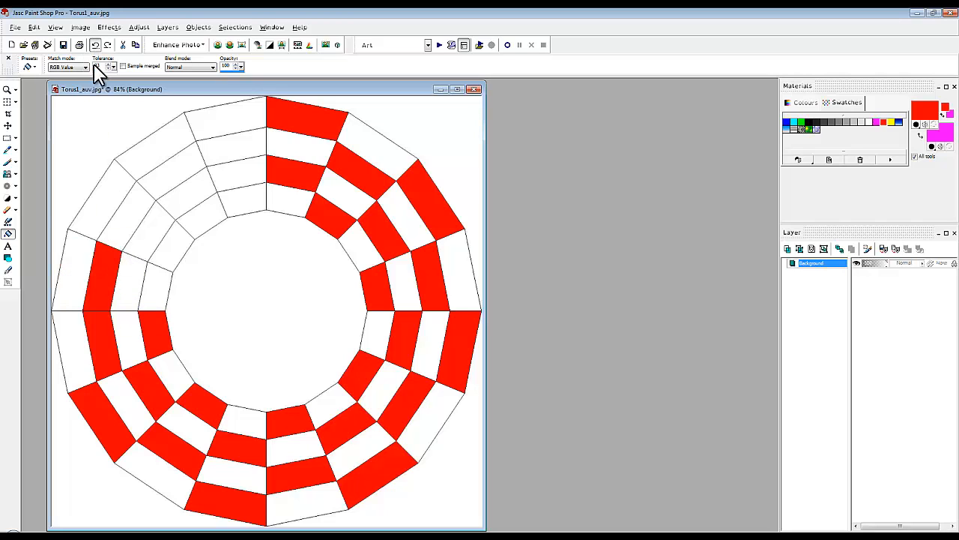
Flood fill alternate cells in the ring's upper-left quarter with red to complete the checker pattern
left_click(79, 283)
left_click(135, 276)
left_click(166, 250)
left_click(128, 213)
left_click(148, 152)
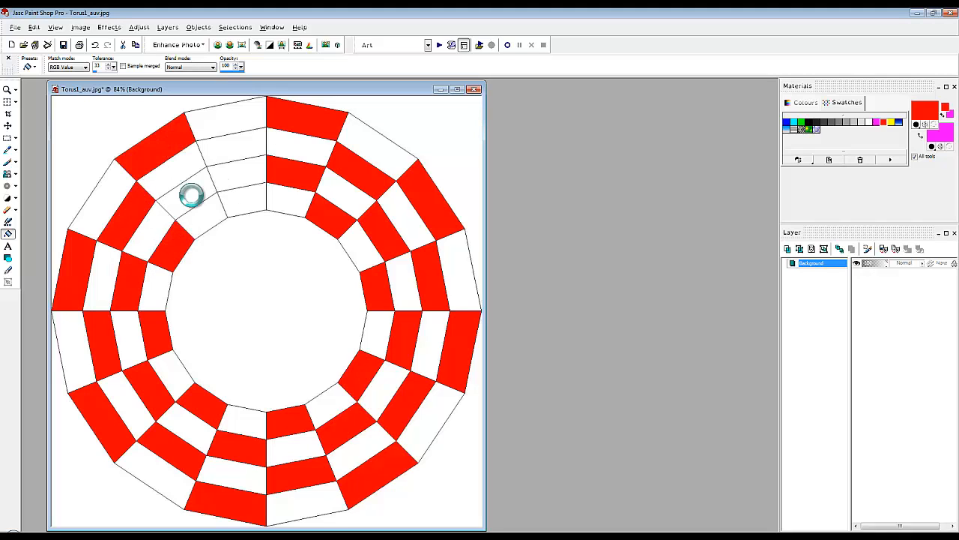
left_click(187, 195)
left_click(244, 199)
left_click(238, 147)
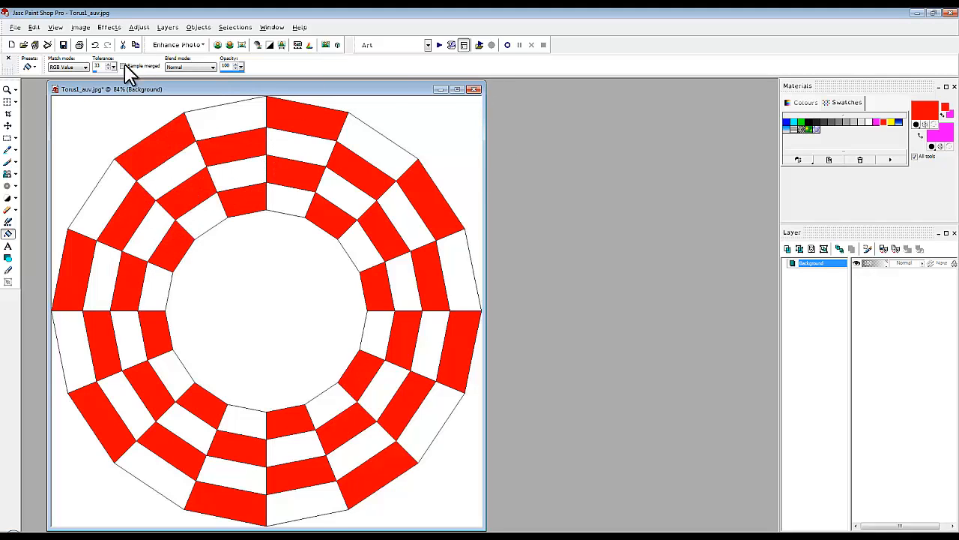
Save the painted texture, switch back to Wings3D, and refresh the external Torus1_auv image
left_click(16, 27)
left_click(32, 88)
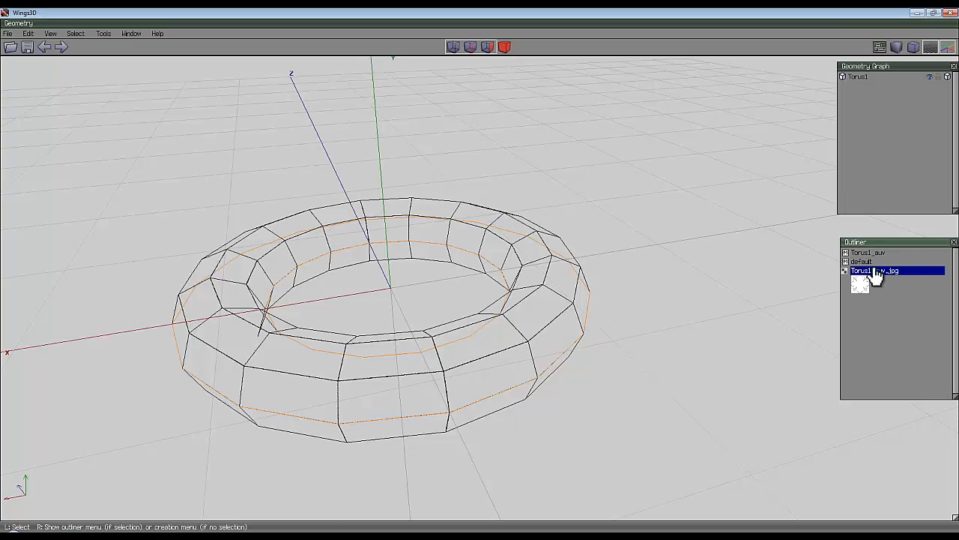
right_click(873, 272)
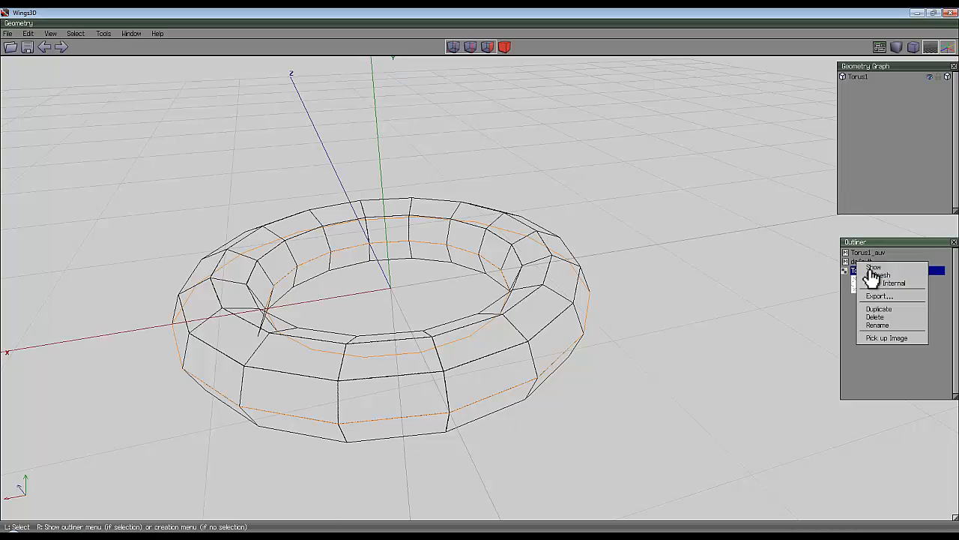
left_click(876, 275)
Inspect the checkered texture across the torus from above, the sides and below
middle_click(480, 276)
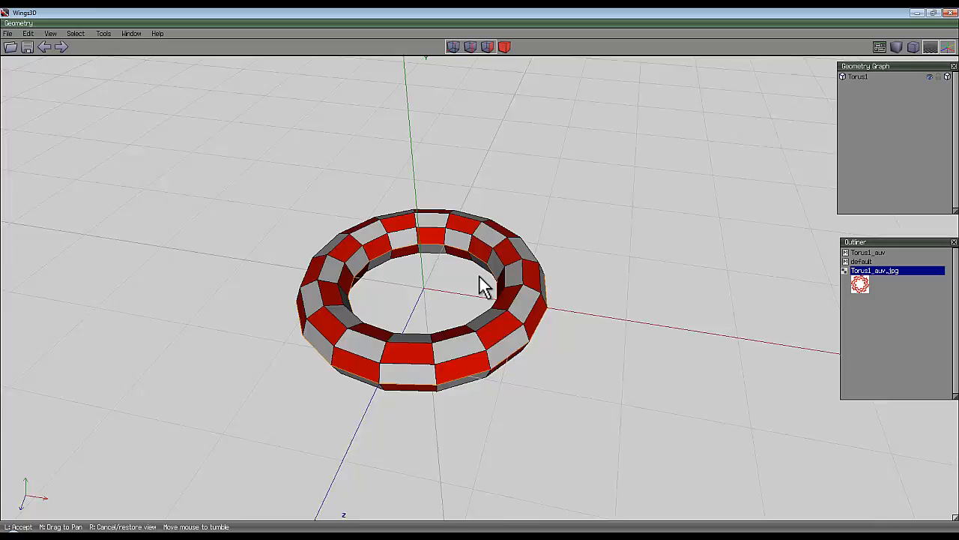
left_click(554, 272)
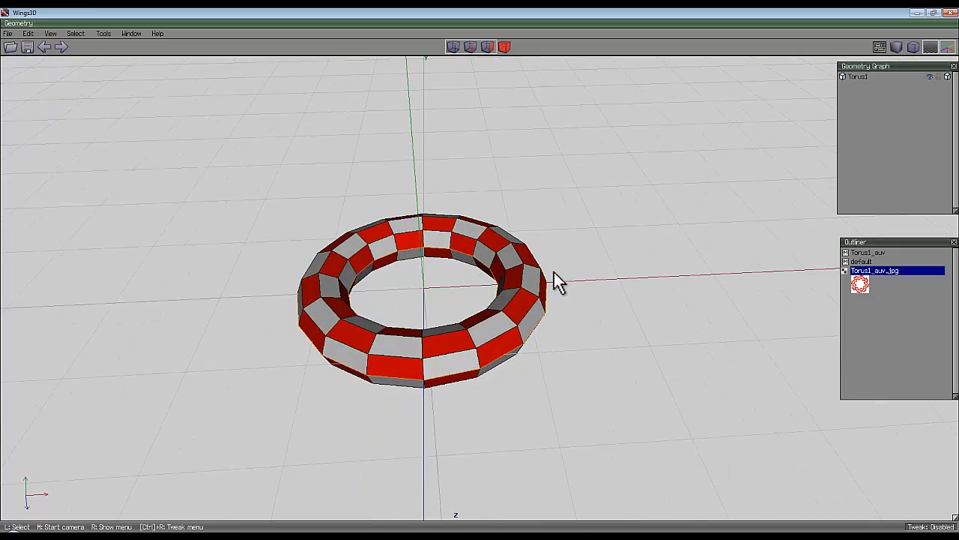
middle_click(645, 225)
left_click(479, 276)
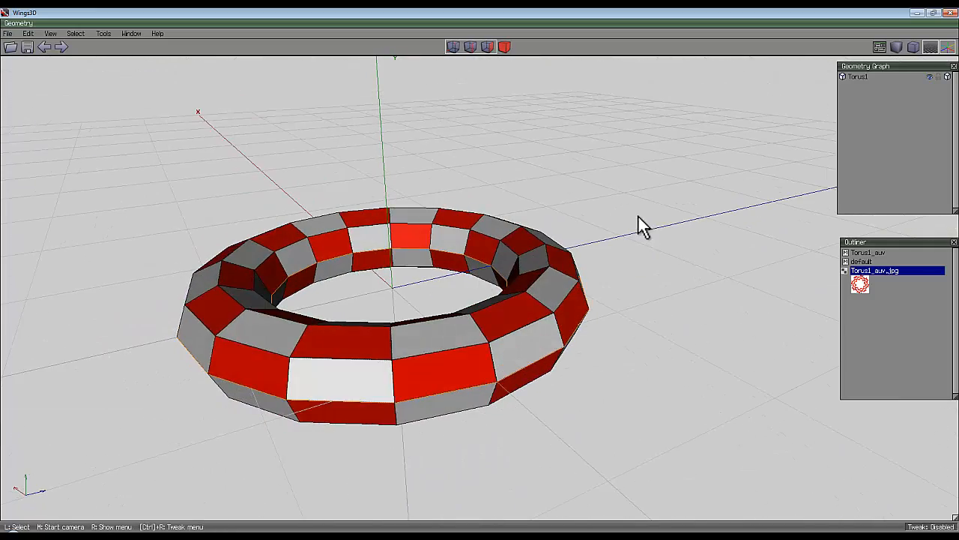
middle_click(639, 224)
left_click(480, 276)
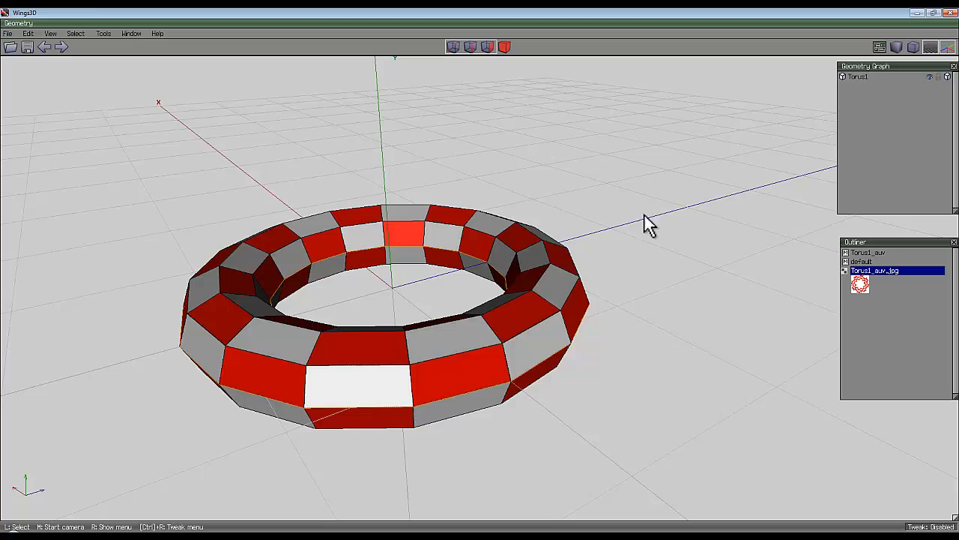
middle_click(700, 205)
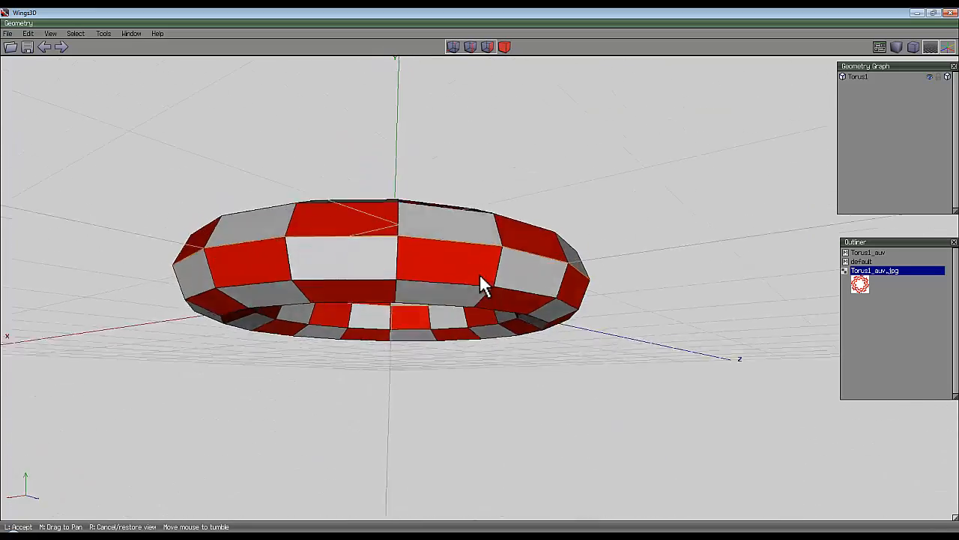
left_click(479, 273)
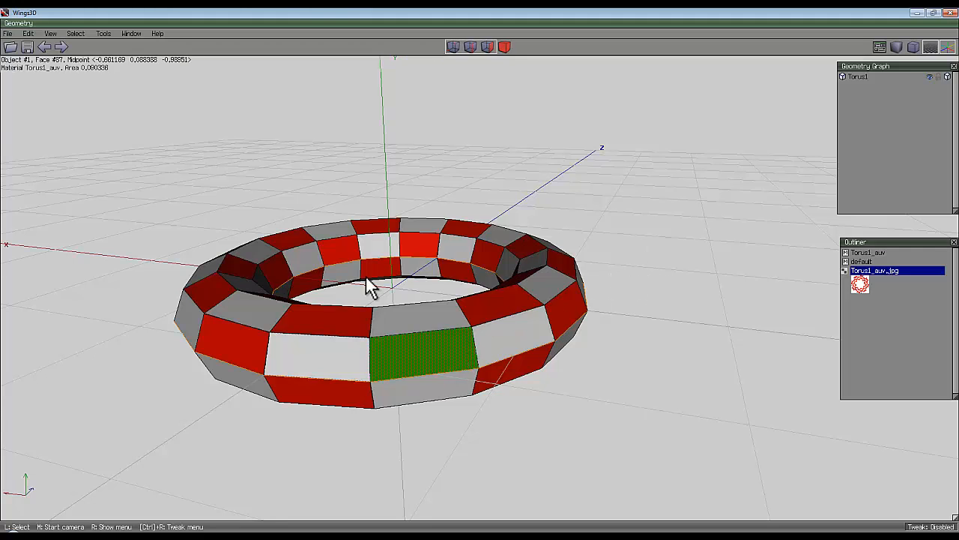
middle_click(693, 249)
left_click(480, 272)
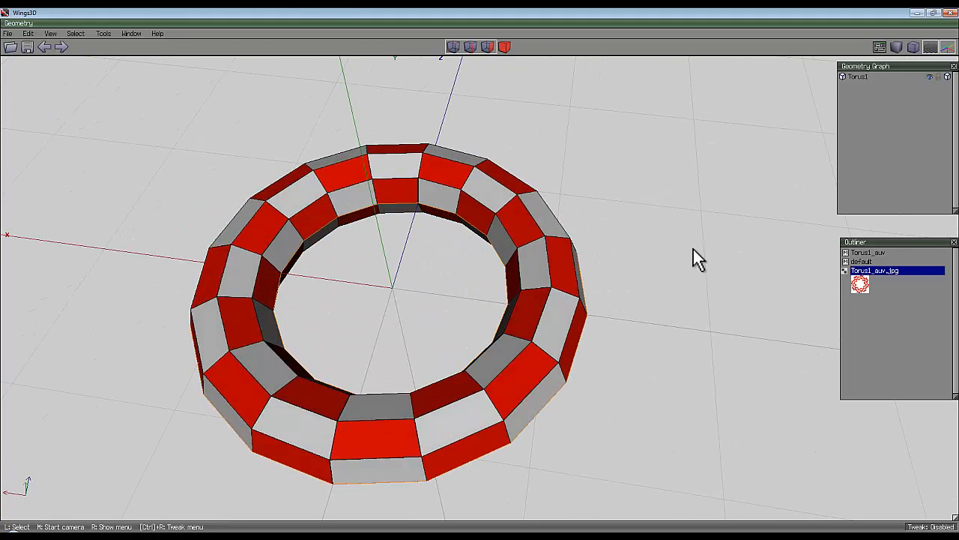
middle_click(590, 239)
left_click(480, 273)
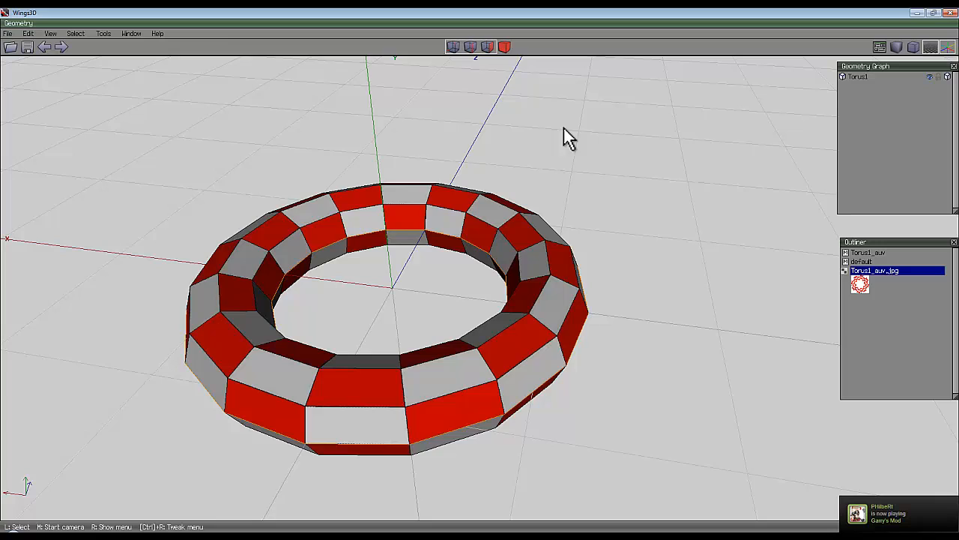
Switch to body selection mode and view the textured torus from below and above
left_click(505, 47)
middle_click(702, 186)
left_click(479, 284)
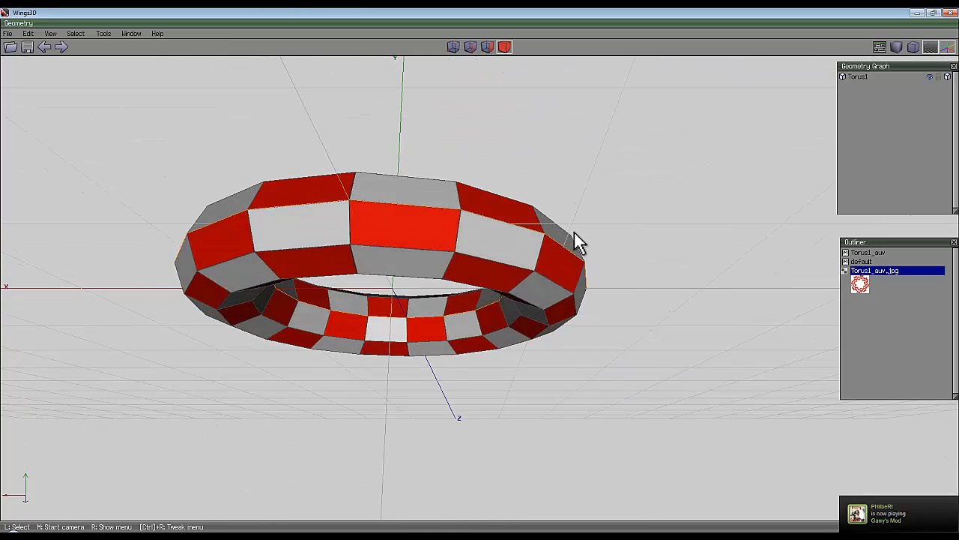
middle_click(626, 229)
left_click(480, 276)
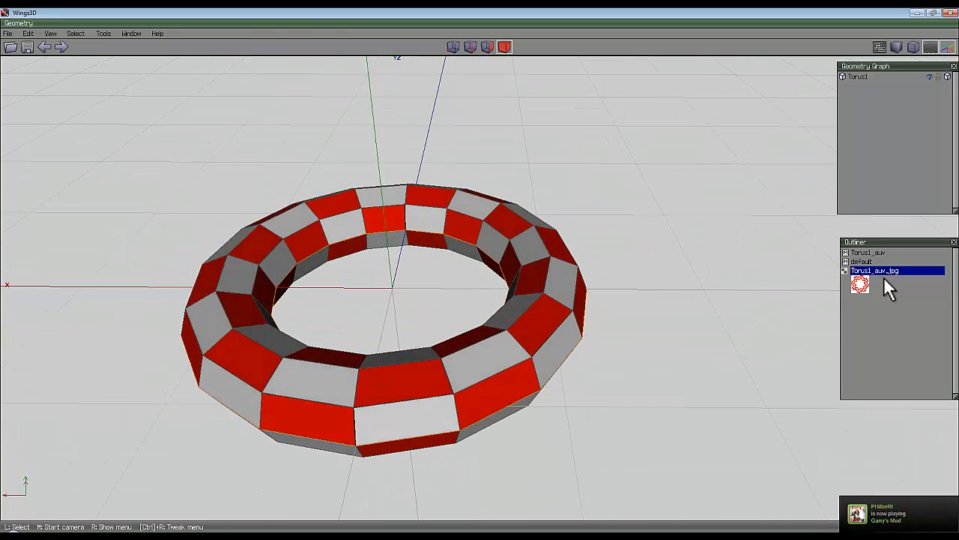
Select the torus geometry that uses the Torus1_auv material
left_click(868, 253)
right_click(867, 254)
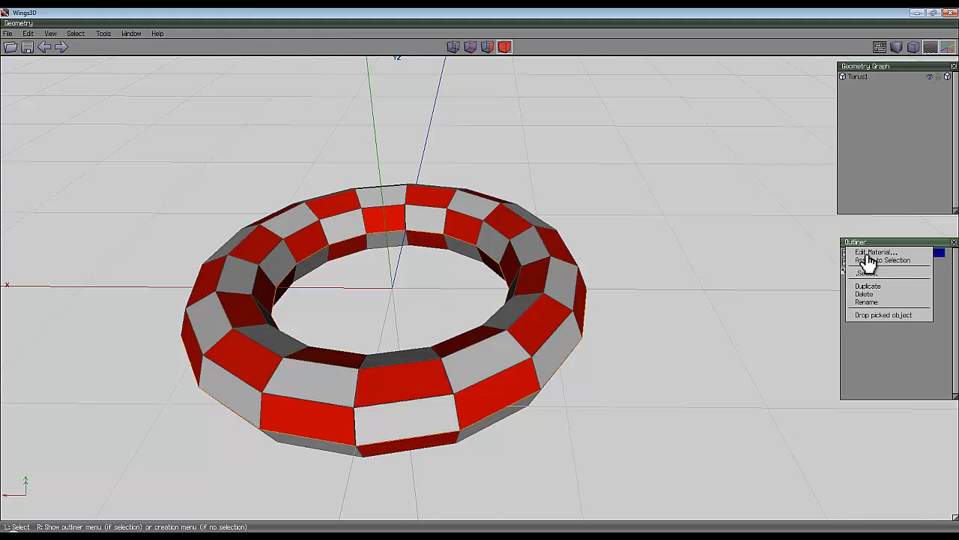
left_click(867, 273)
middle_click(707, 300)
left_click(480, 273)
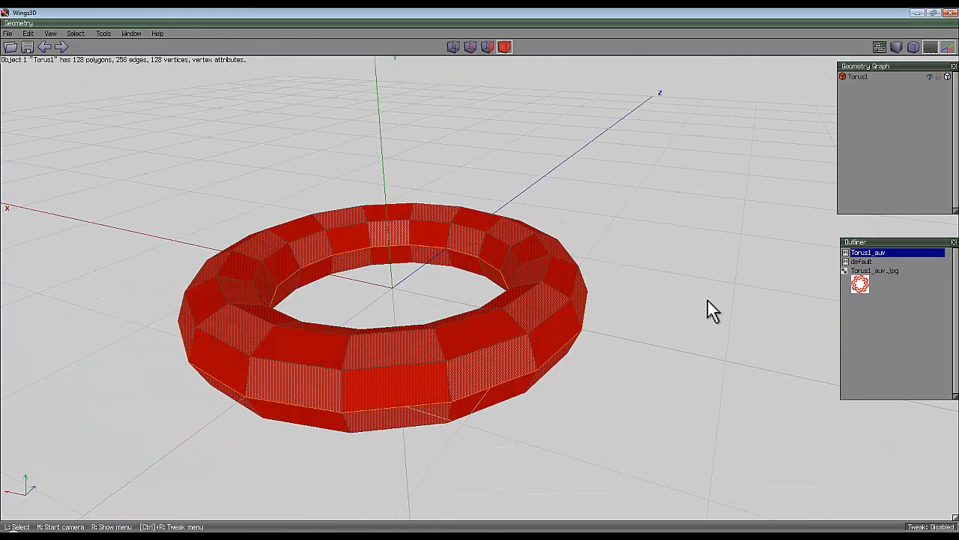
Duplicate the Torus1_auv material and make the Torus1_auv2 copy the current material
right_click(856, 263)
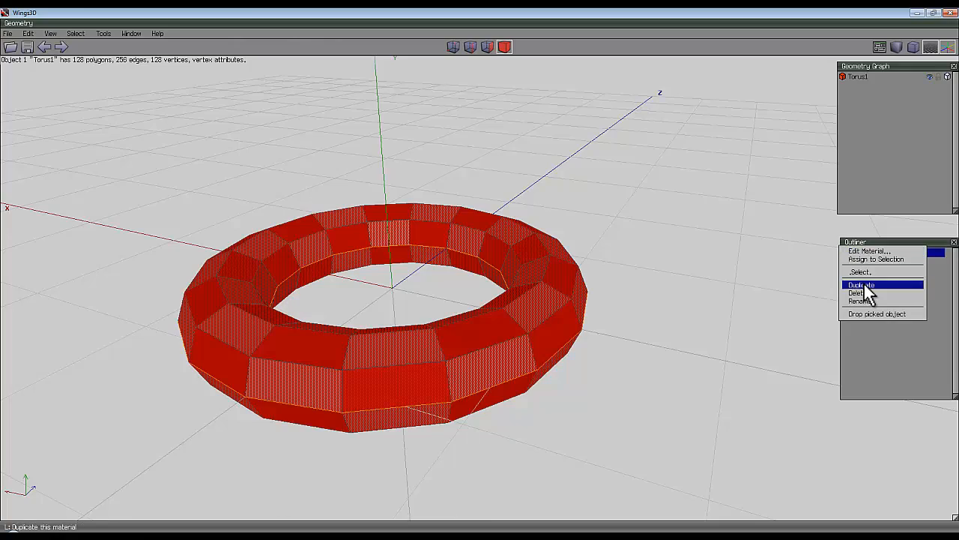
left_click(864, 285)
middle_click(625, 268)
left_click(480, 273)
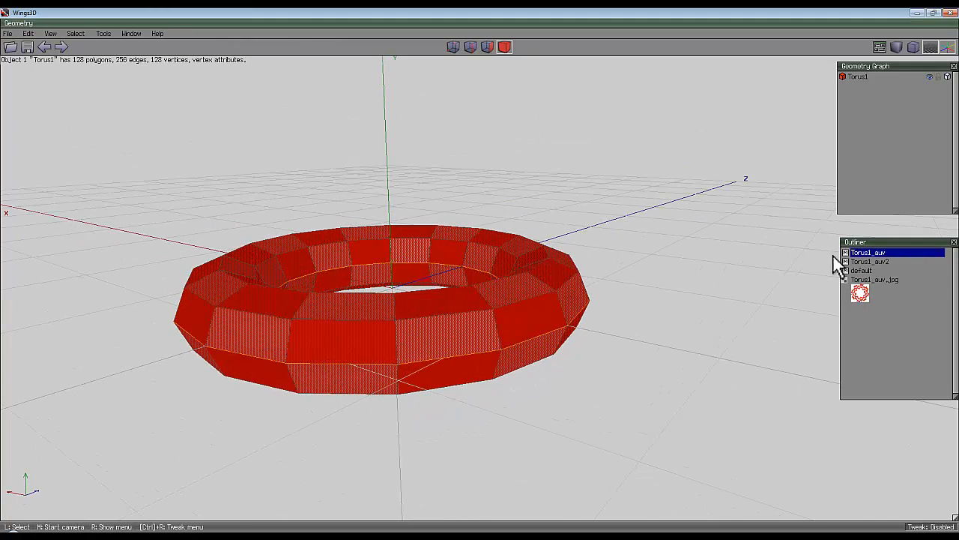
left_click(868, 261)
Select an edge loop around the torus and convert it into a face selection covering the torus's lower half
middle_click(551, 259)
left_click(480, 277)
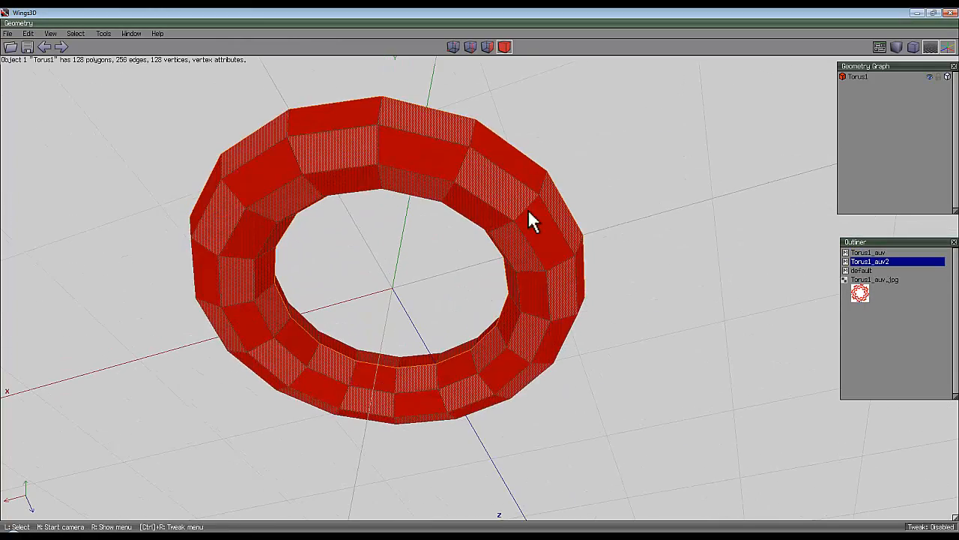
left_click(468, 48)
left_click(420, 177)
key("l")
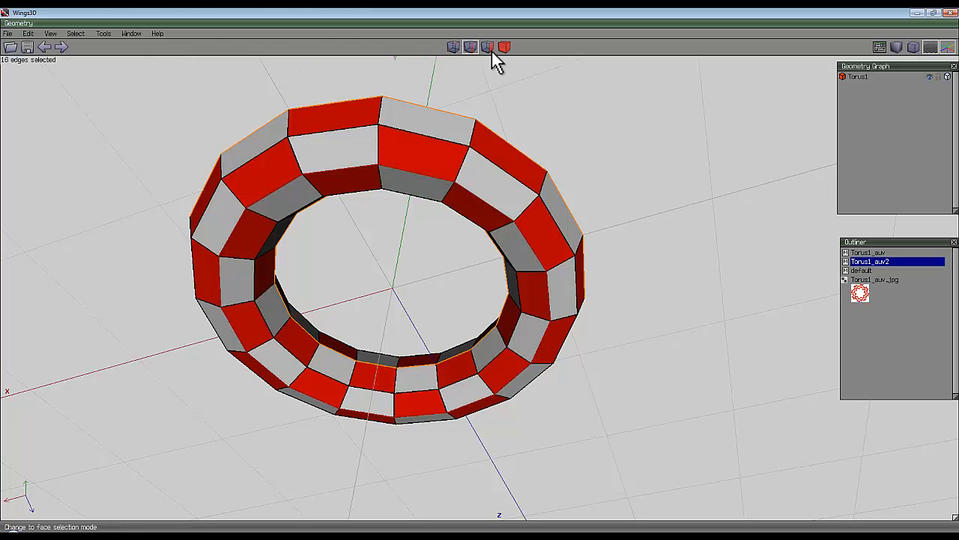
left_click(487, 47)
middle_click(487, 69)
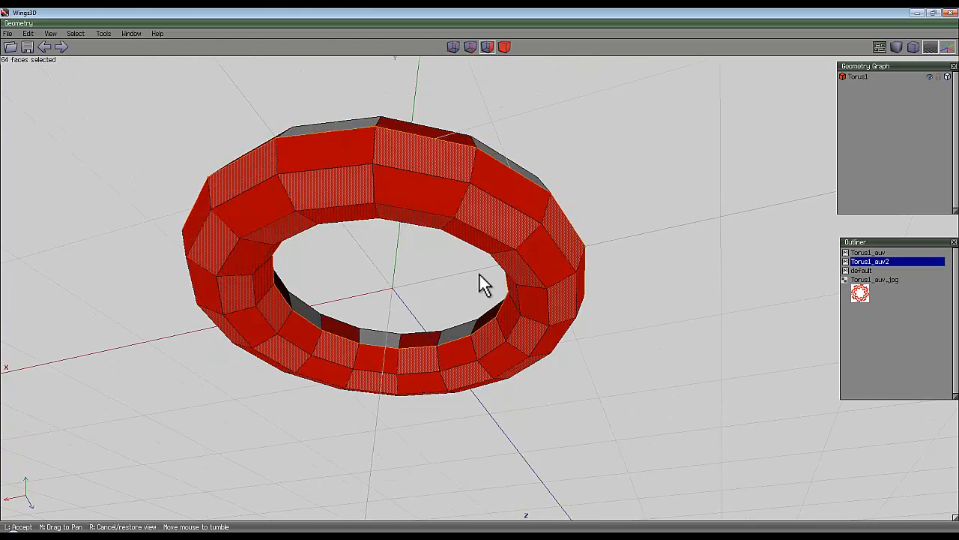
left_click(481, 279)
middle_click(591, 193)
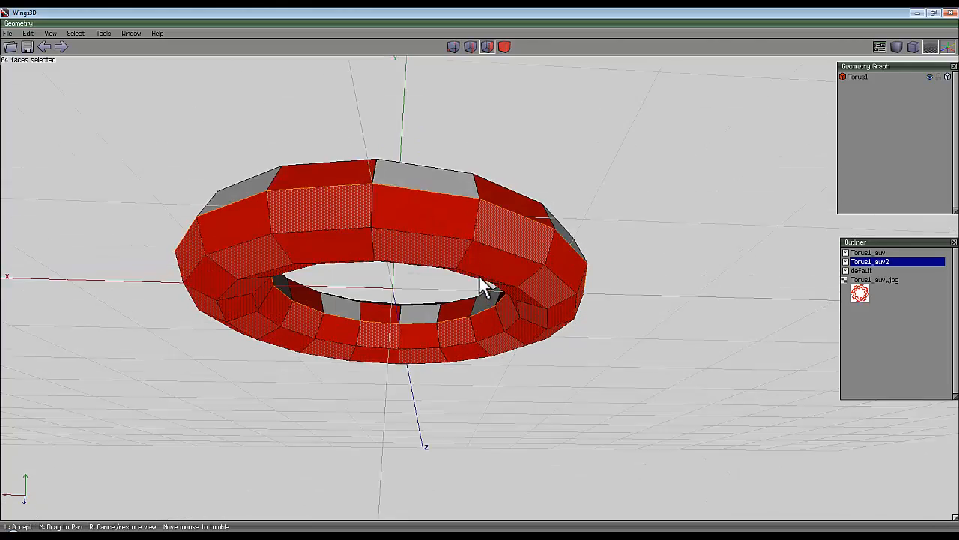
left_click(480, 275)
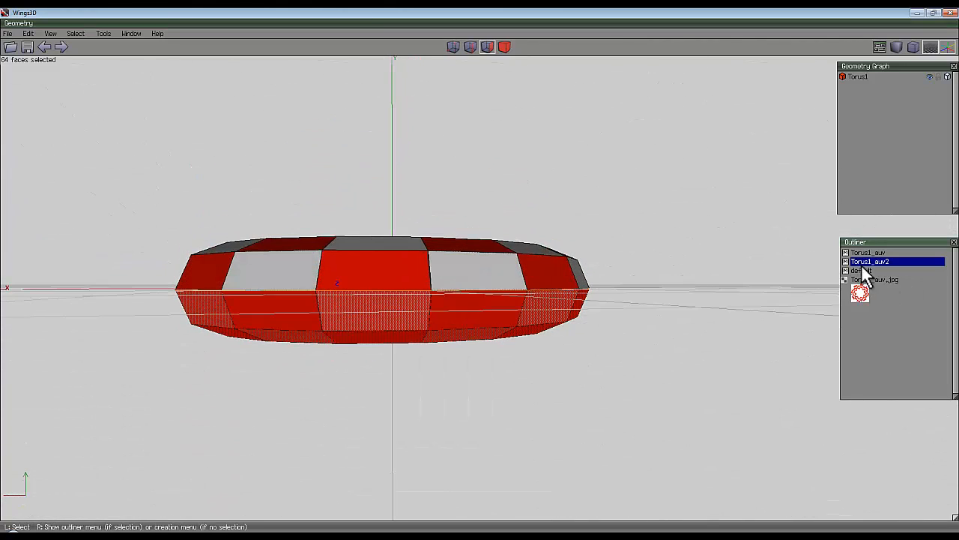
Assign the Torus1_auv2 material to the selected lower-half faces of the torus
right_click(864, 263)
left_click(875, 269)
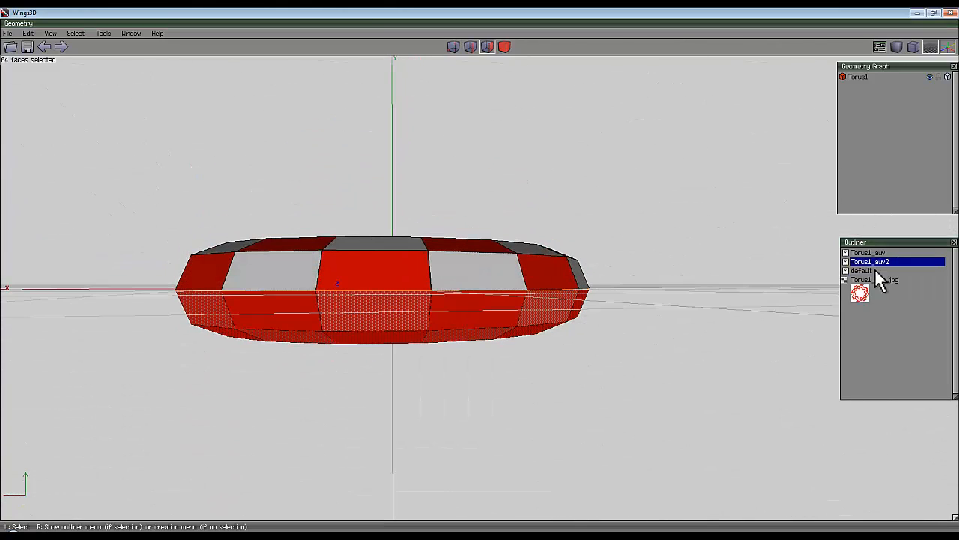
middle_click(659, 255)
left_click(479, 275)
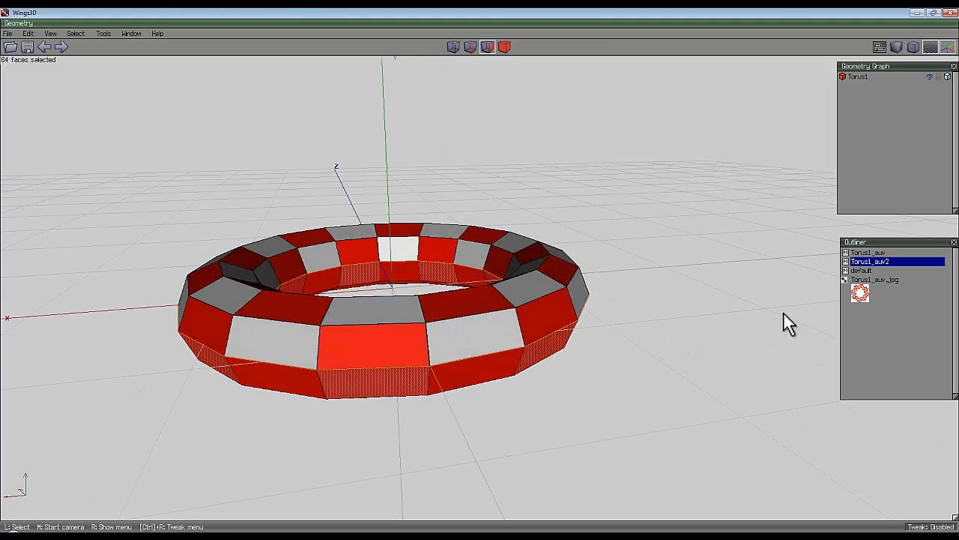
Duplicate the Torus1_auv.jpg texture image
left_click(869, 281)
right_click(867, 289)
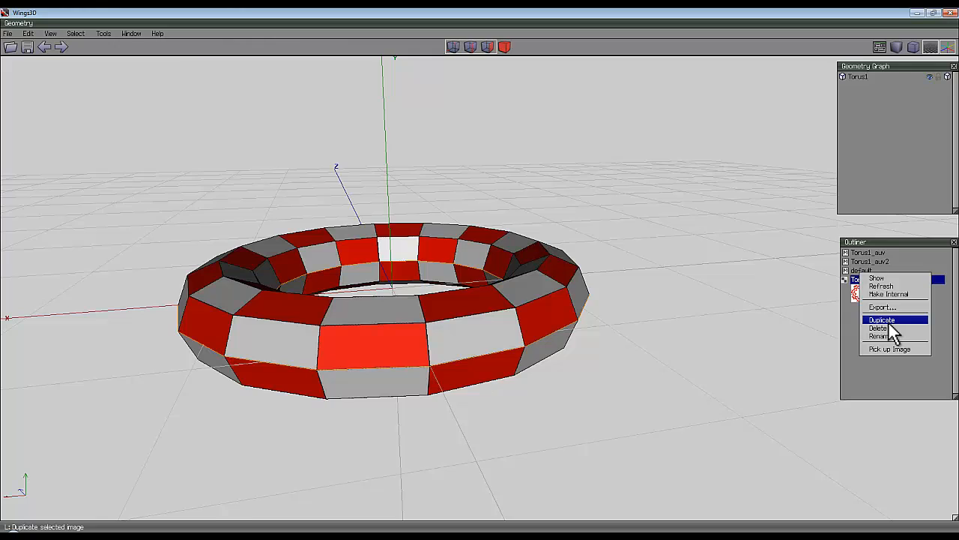
left_click(888, 321)
left_click(880, 308)
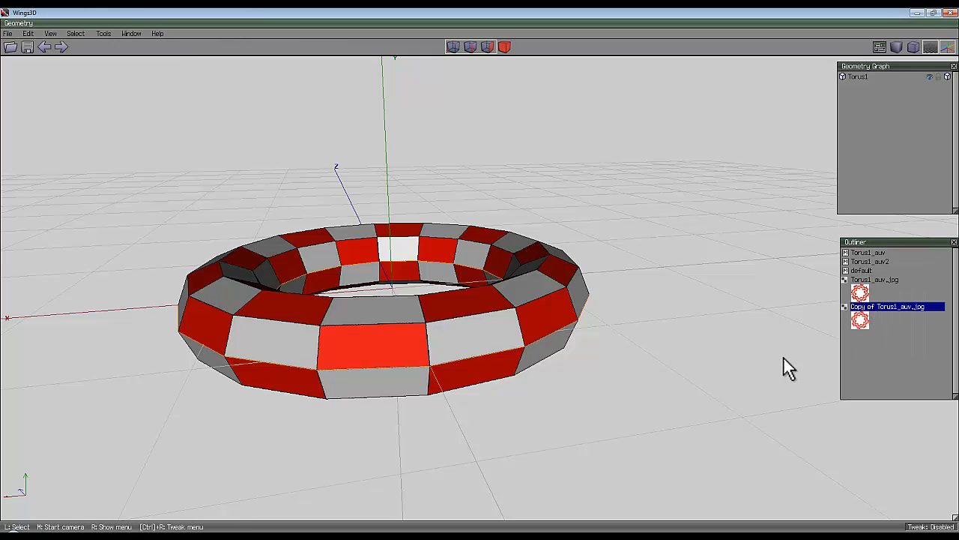
Make the duplicated image external, saving it as Copy of Torus1_auv.jpg in the +grab this folder
right_click(892, 315)
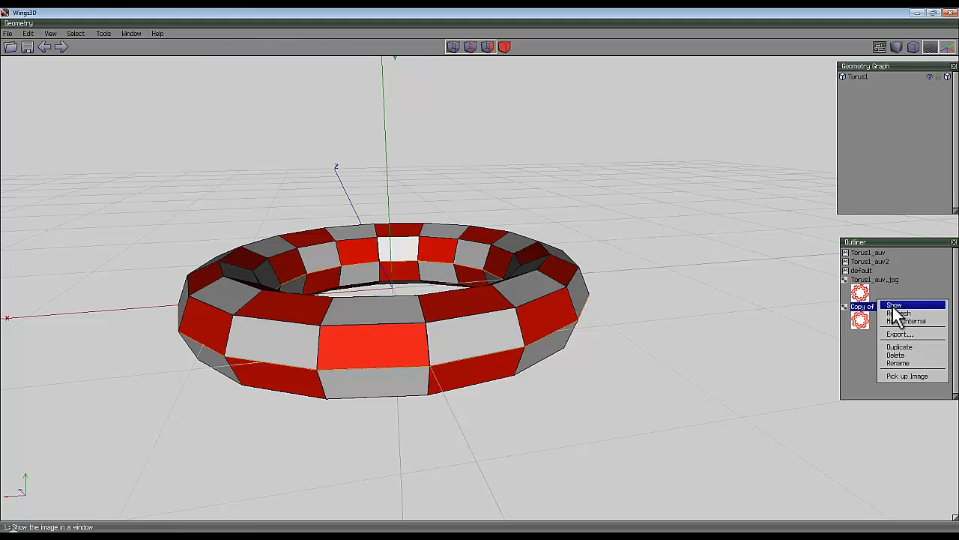
left_click(902, 321)
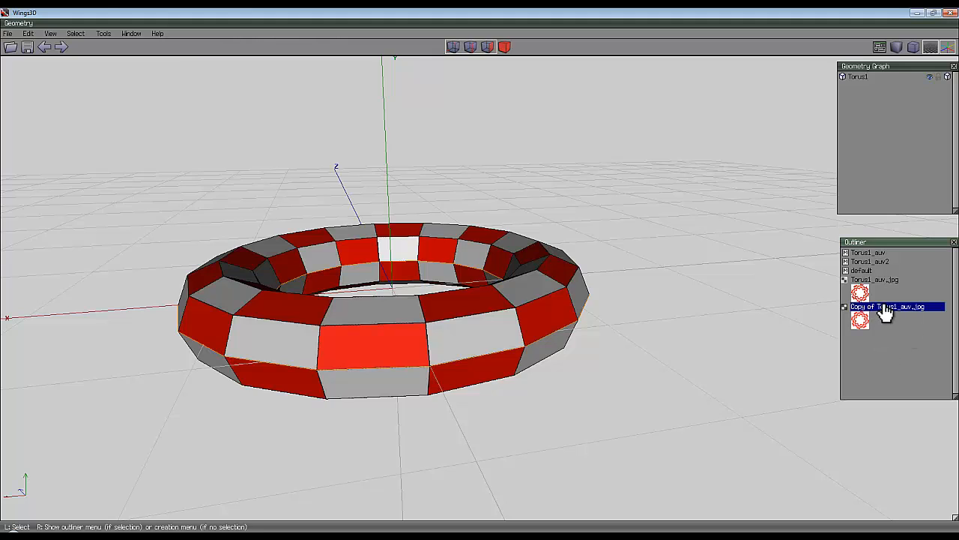
right_click(884, 312)
left_click(891, 314)
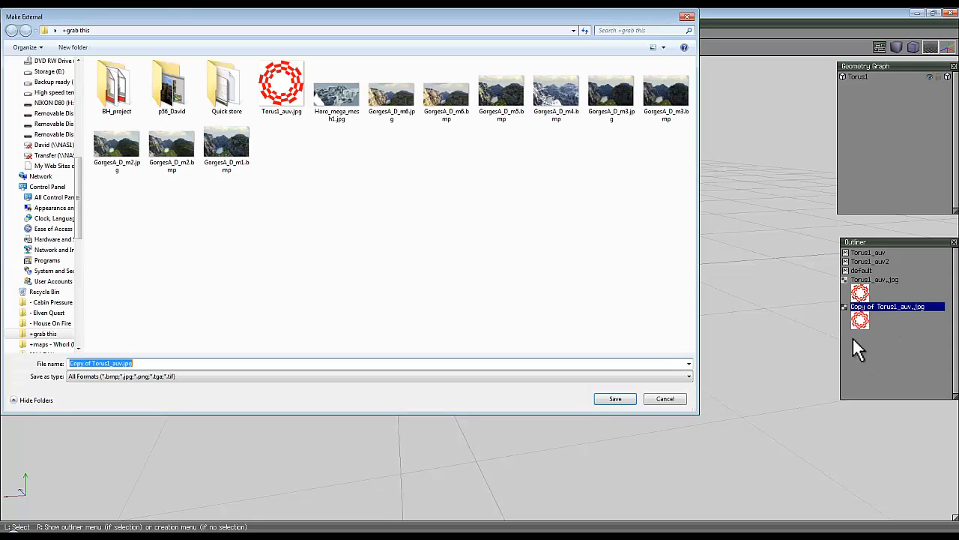
left_click(616, 399)
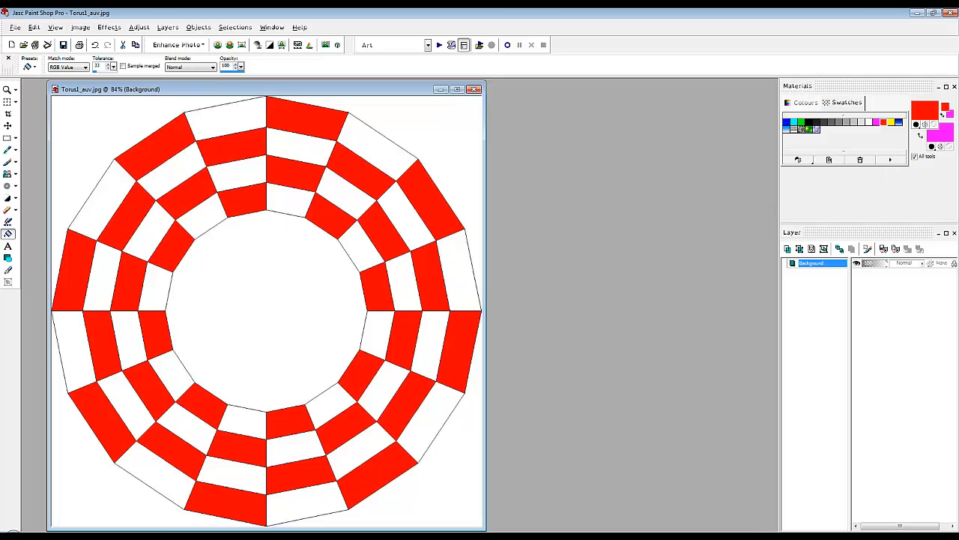
Open Copy of Torus1_auv.jpg in Paint Shop Pro beside the original and convert it to a negative image
left_click_drag(564, 217, 565, 223)
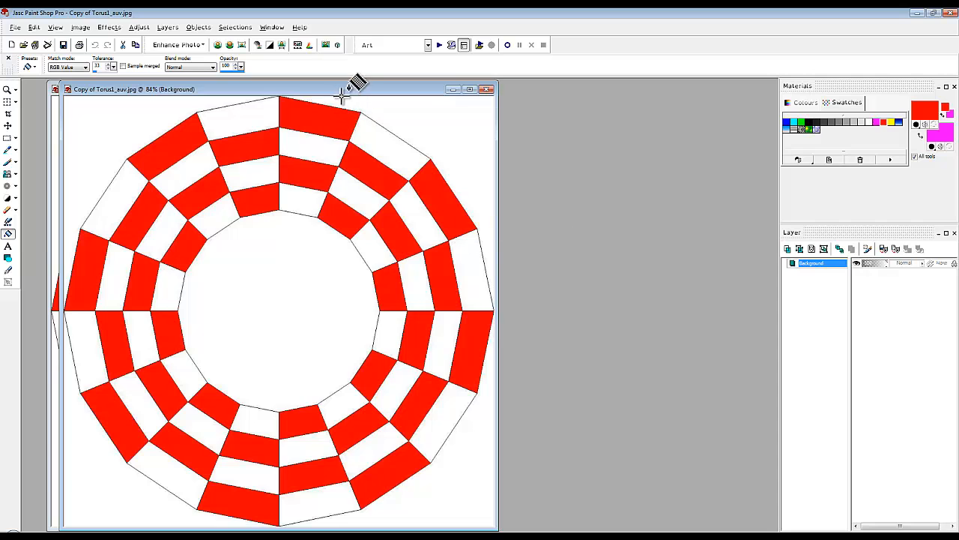
left_click_drag(332, 90, 536, 91)
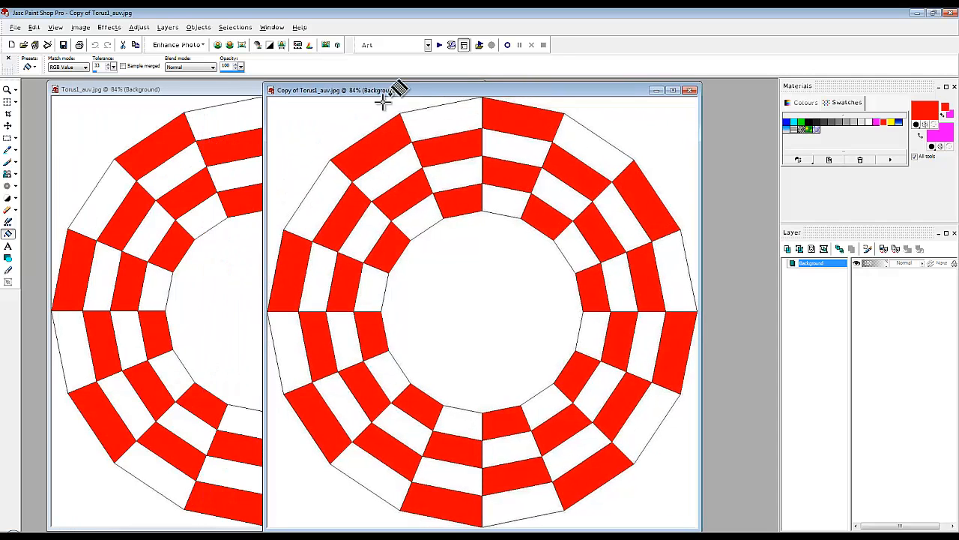
left_click(172, 29)
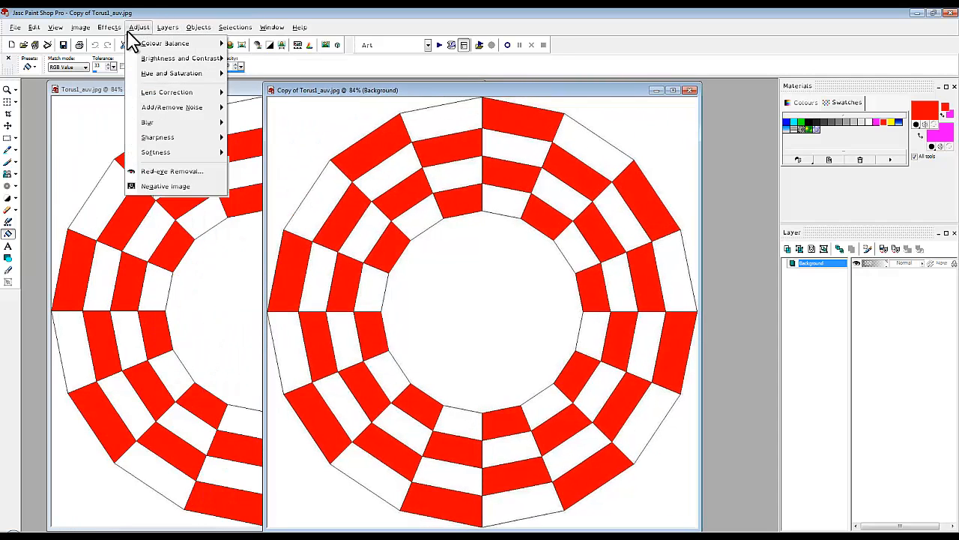
left_click(192, 185)
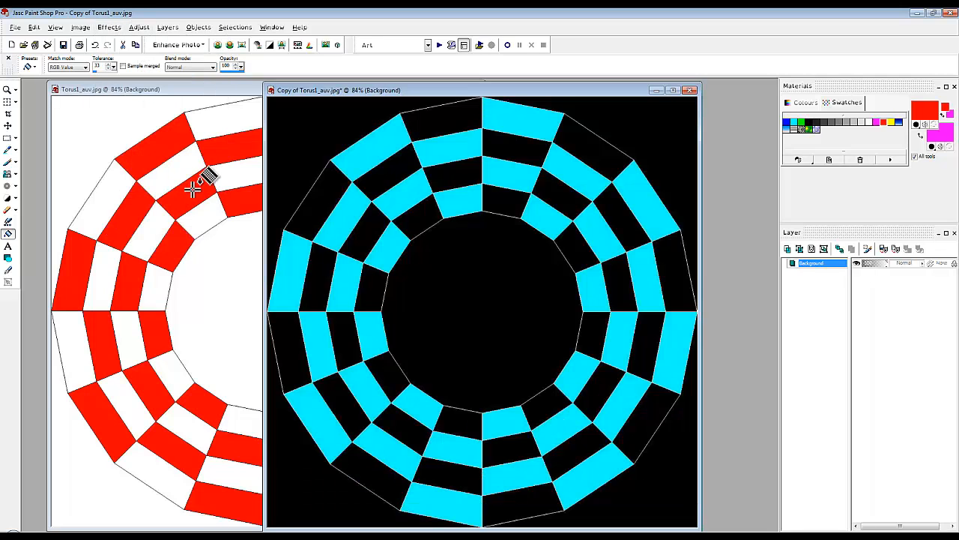
Save the inverted texture, switch back to Wings3D, and refresh the Copy of Torus1_auv.jpg image
left_click(15, 27)
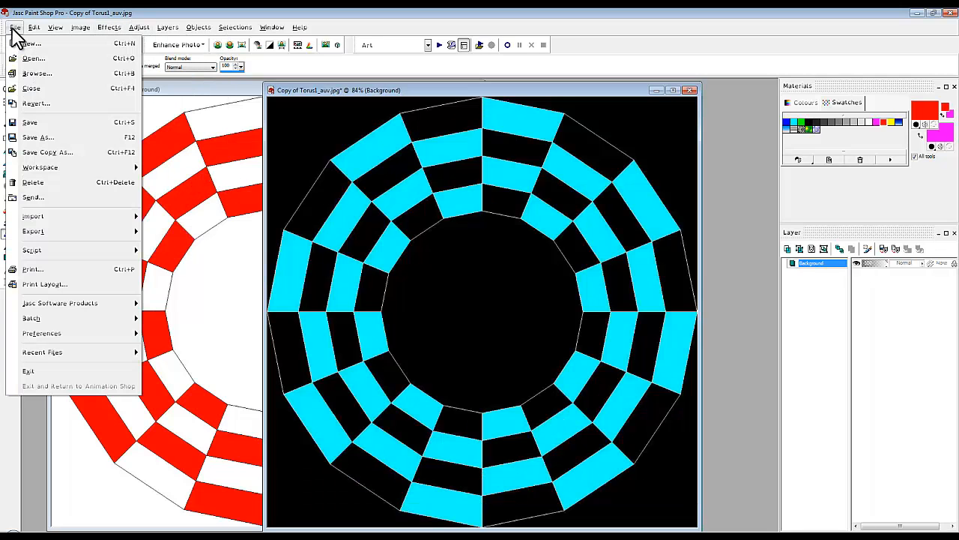
left_click(53, 124)
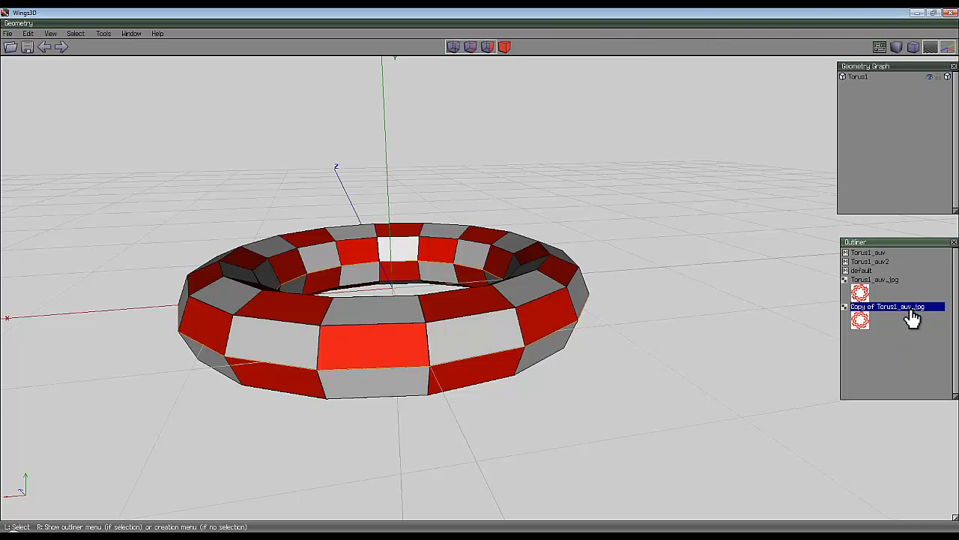
right_click(911, 309)
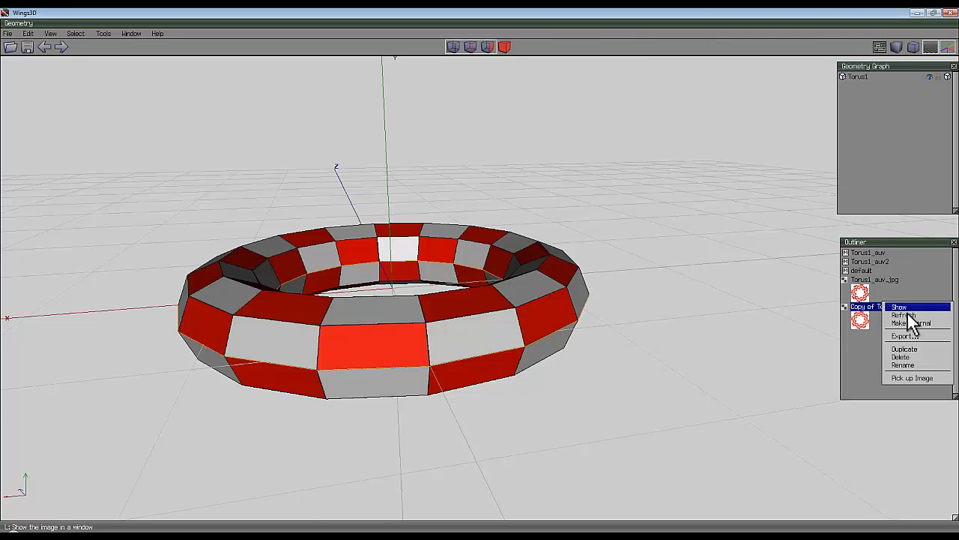
left_click(908, 316)
Inspect the torus's textured faces from the side and from above
middle_click(710, 307)
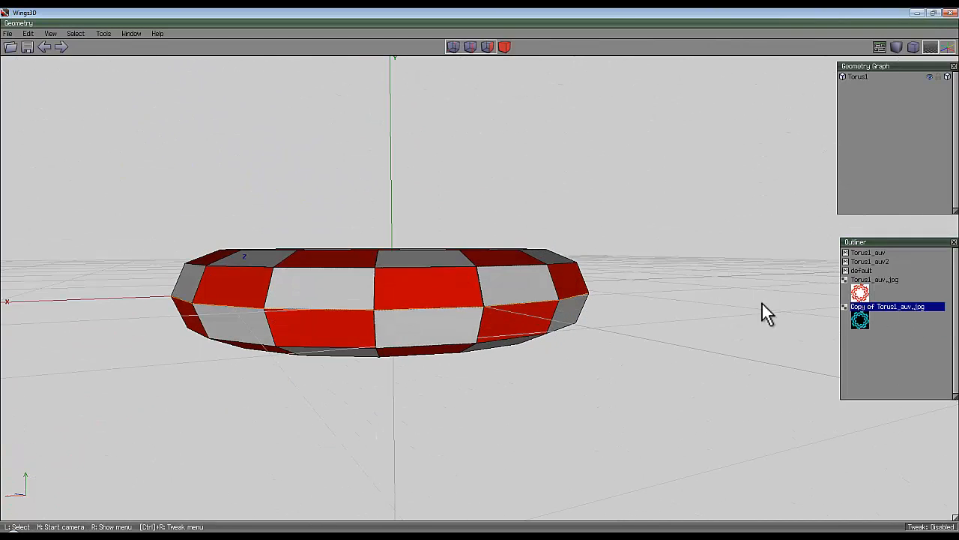
left_click(805, 344)
middle_click(704, 299)
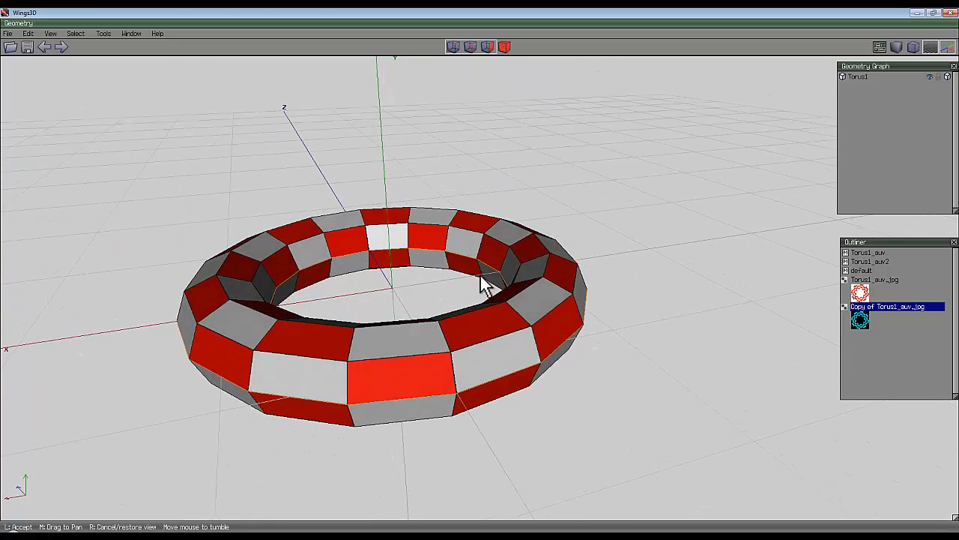
left_click(480, 277)
middle_click(700, 281)
left_click(495, 281)
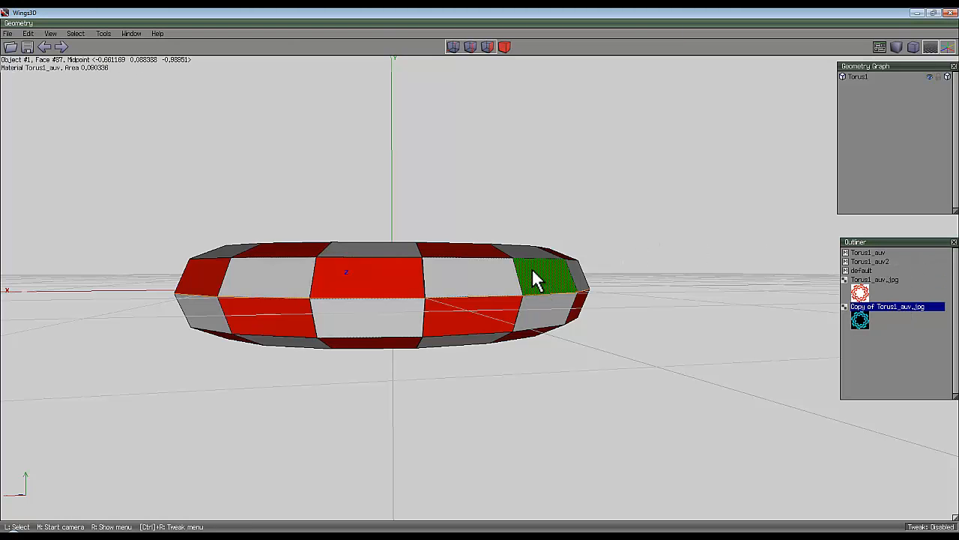
middle_click(587, 308)
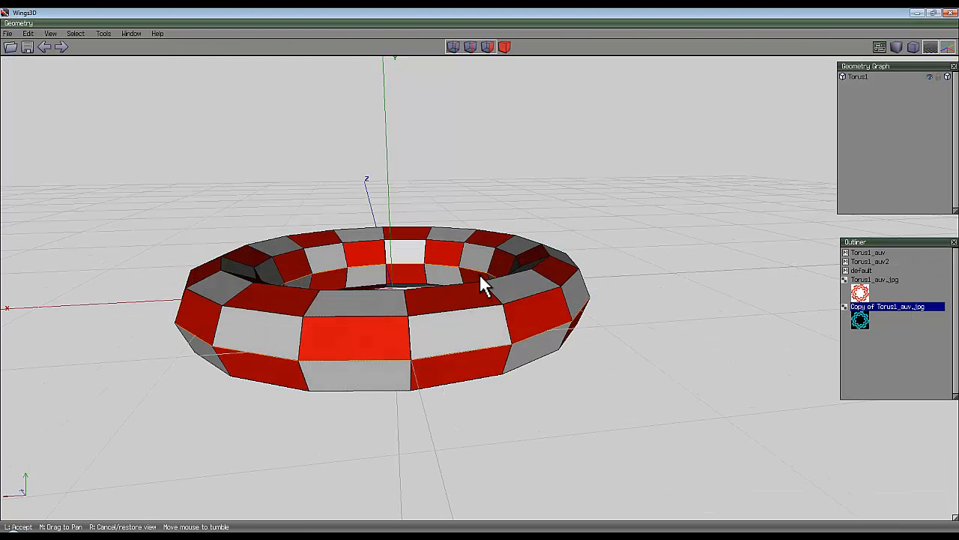
left_click(482, 285)
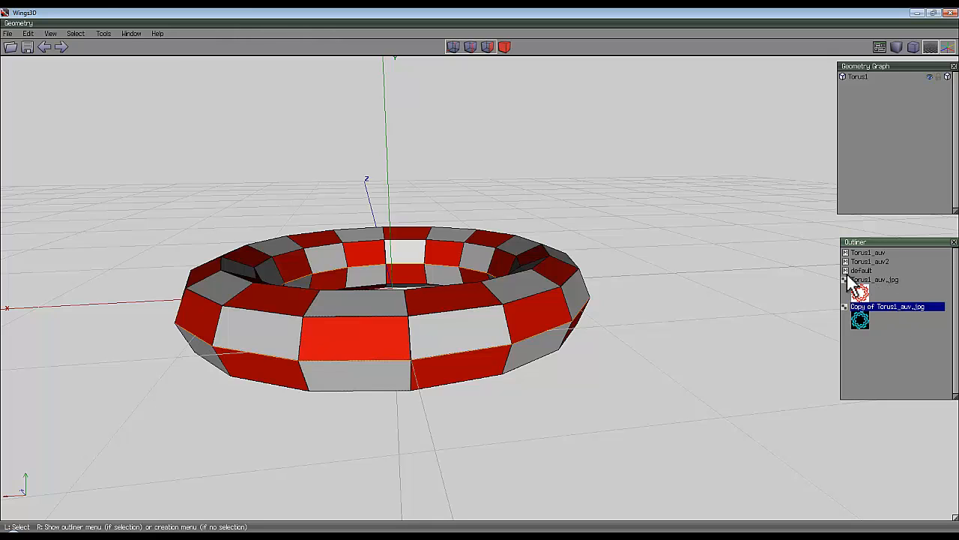
Apply the Copy of Torus1_auv.jpg image to the Torus1_auv2 material and check the torus from below and above
left_click(879, 281)
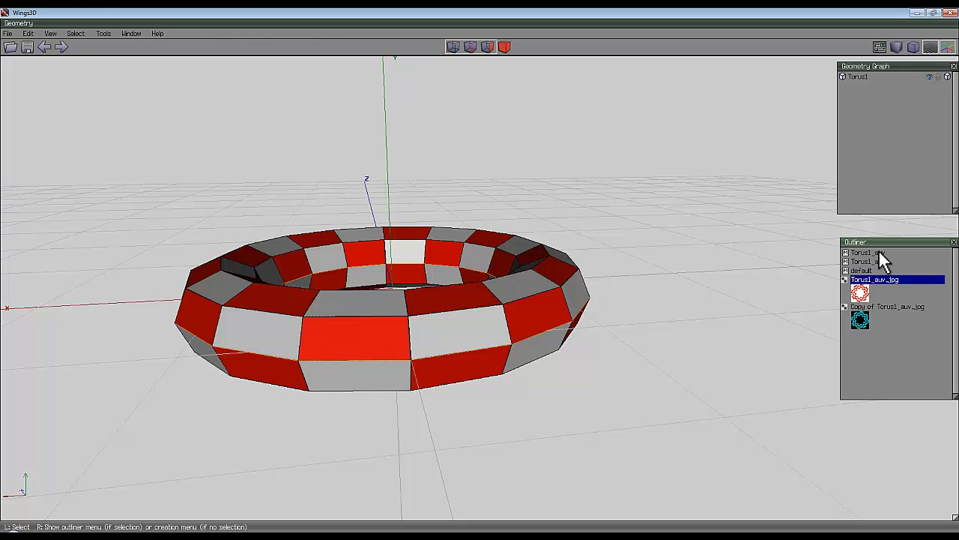
left_click(868, 315)
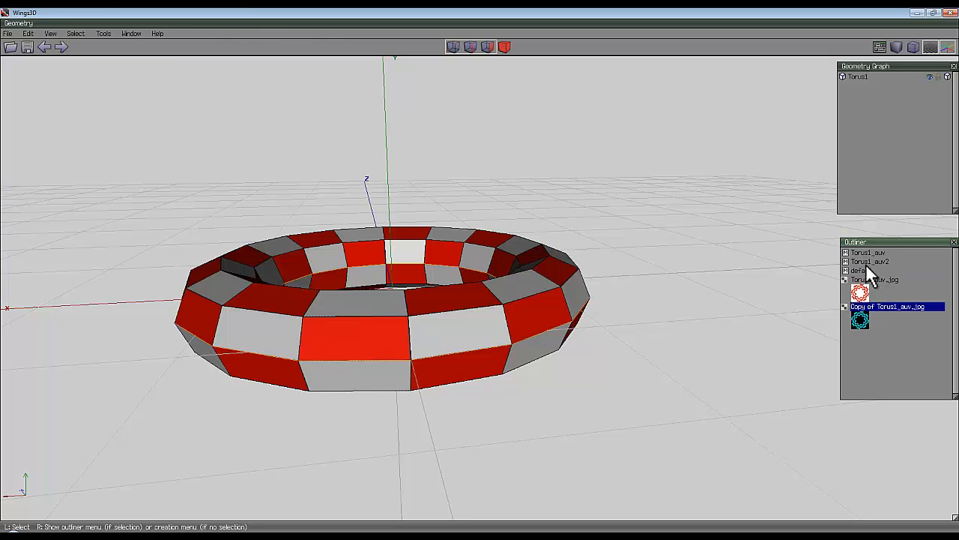
left_click_drag(900, 317, 903, 269)
left_click(900, 271)
middle_click(682, 281)
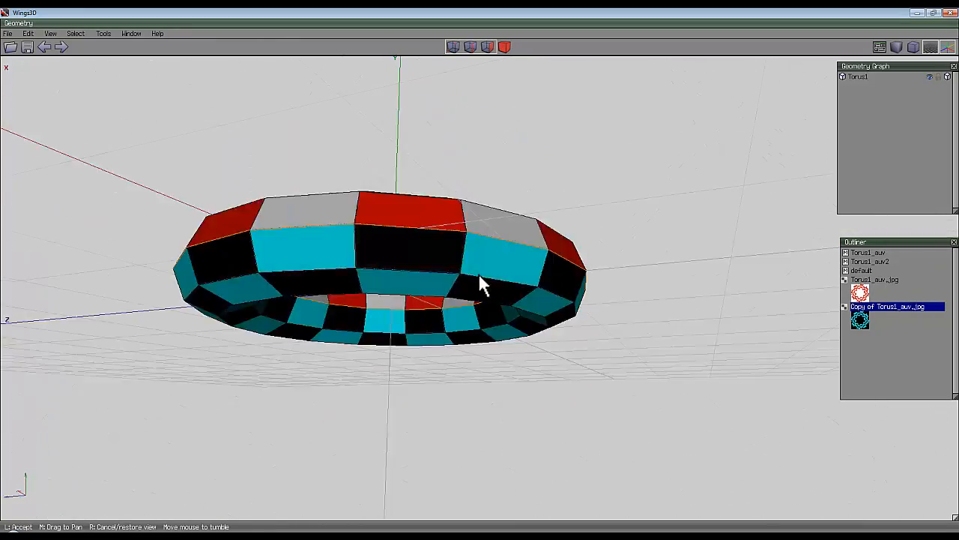
left_click(479, 273)
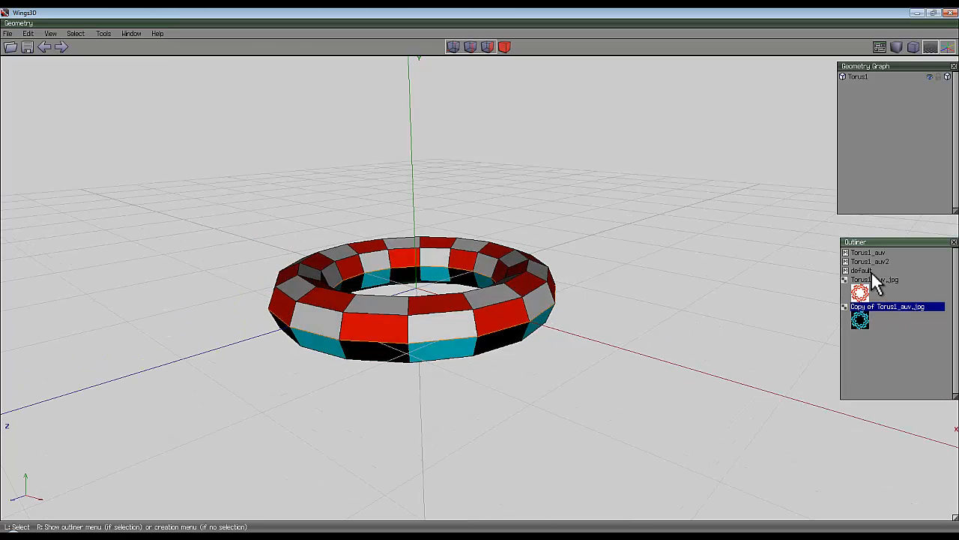
Move the Outliner up beside the Geometry Graph and extend it to the full height of the workspace
left_click_drag(892, 242, 713, 23)
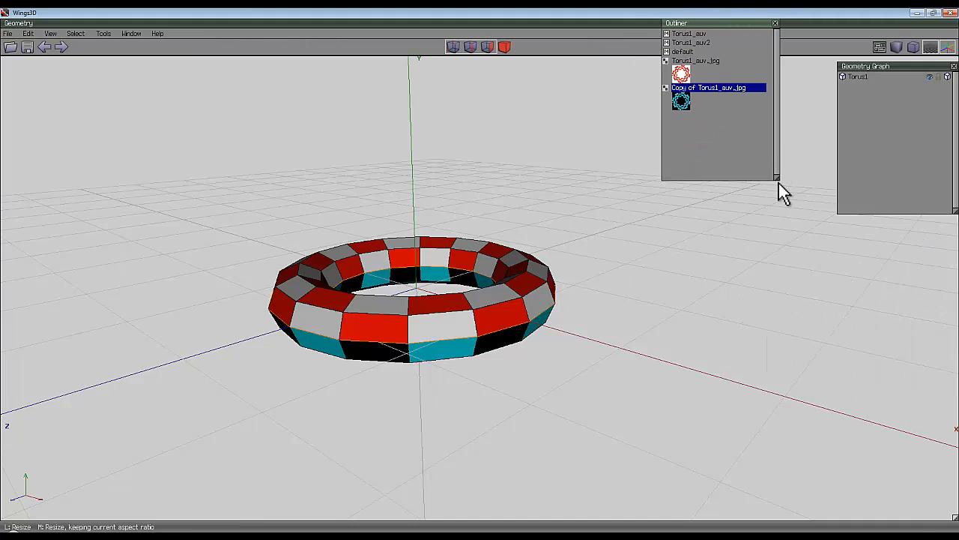
left_click_drag(777, 180, 781, 519)
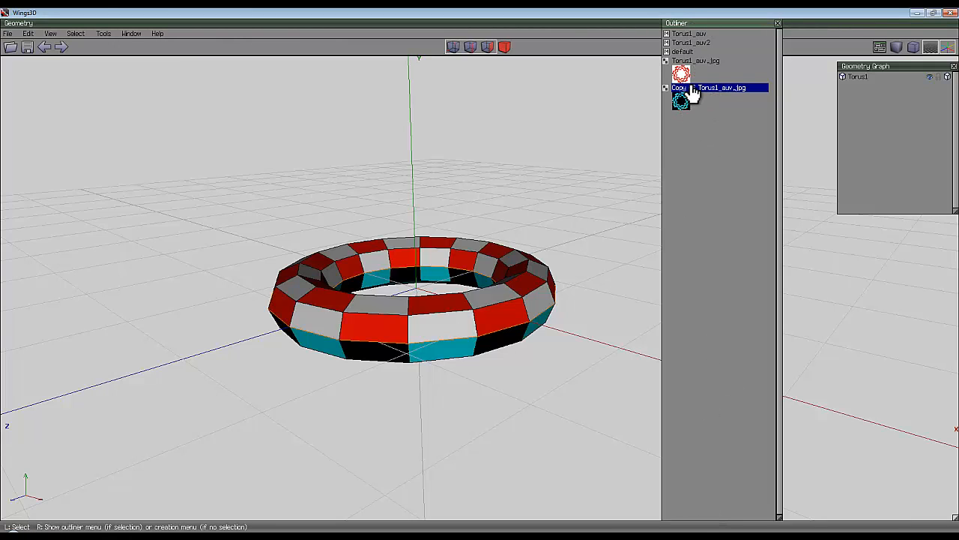
Swap the textures by applying Copy of Torus1_auv.jpg to the Torus1_auv material and Torus1_auv.jpg to Torus1_auv2
right_click(727, 43)
left_click(723, 41)
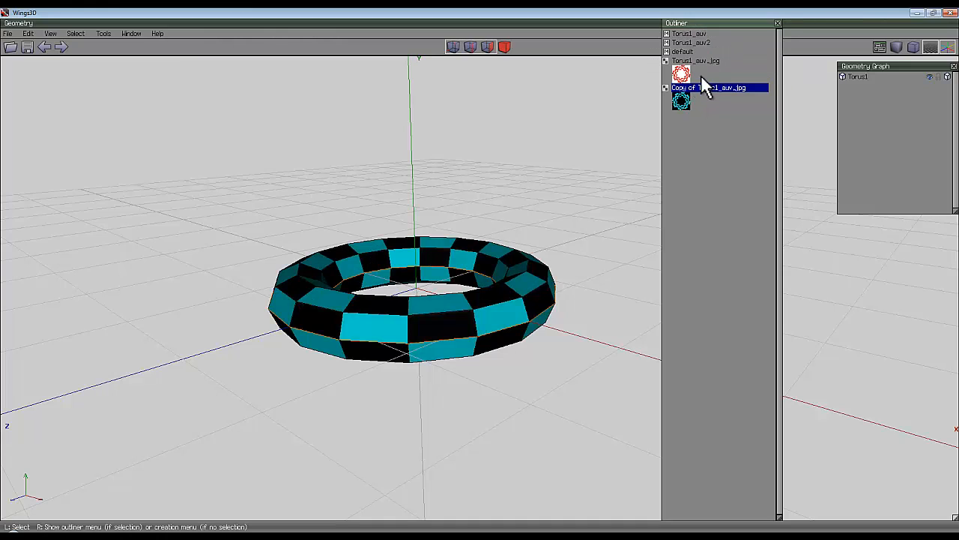
left_click(698, 43)
left_click(697, 60)
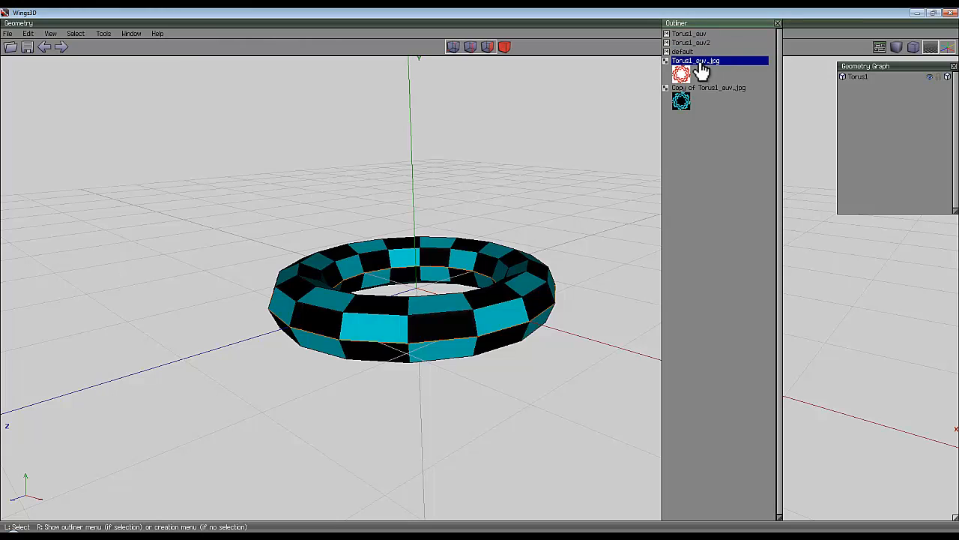
right_click(713, 60)
left_click(718, 62)
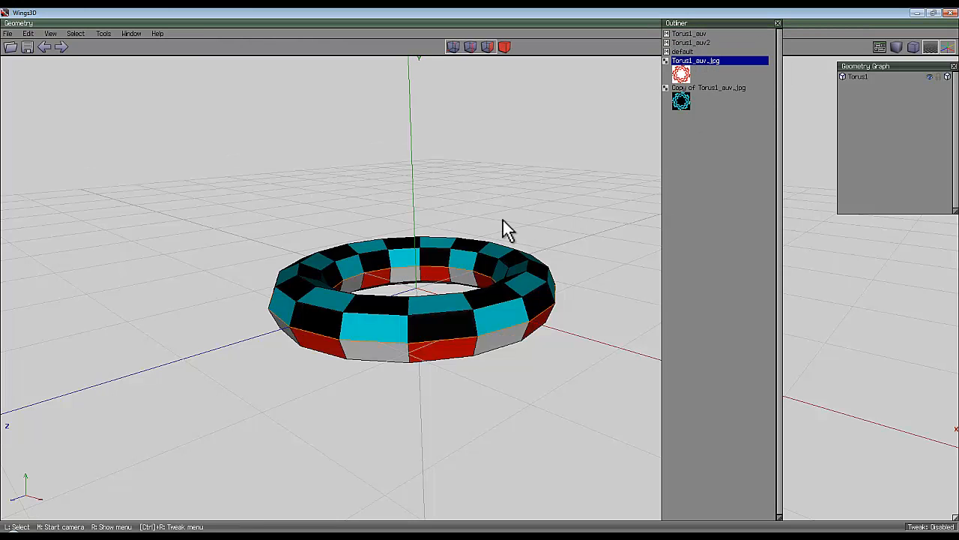
middle_click_drag(503, 221, 529, 225)
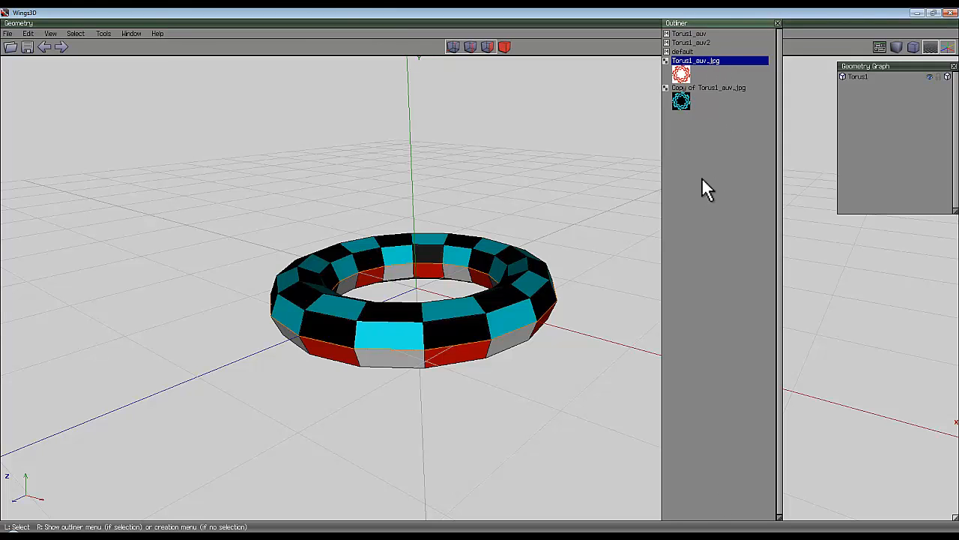
Shrink the Outliner to fit its list and move it below the Geometry Graph
left_click_drag(780, 520, 775, 133)
left_click_drag(744, 23, 925, 256)
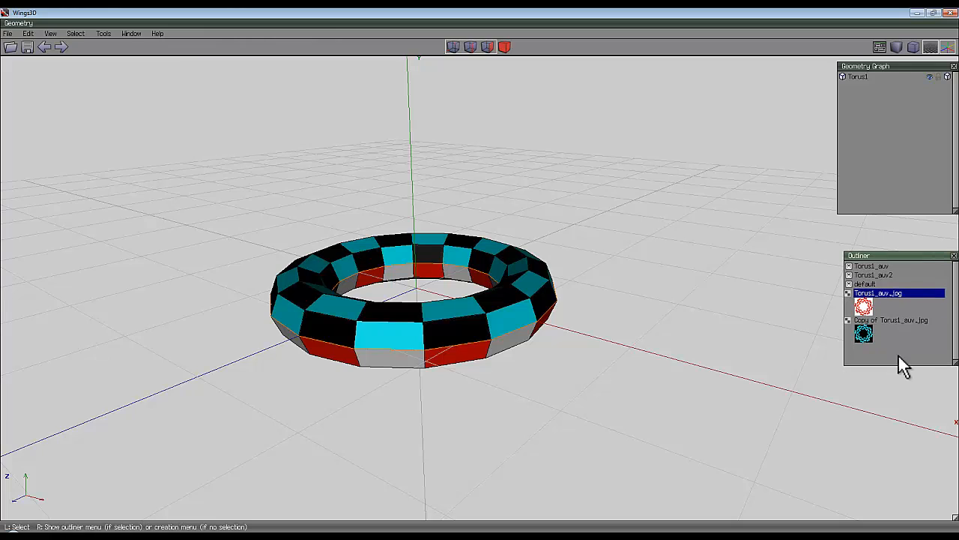
Pick up the Torus1_auv.jpg image and drop it on the Torus1_auv material as its diffuse texture
right_click(892, 319)
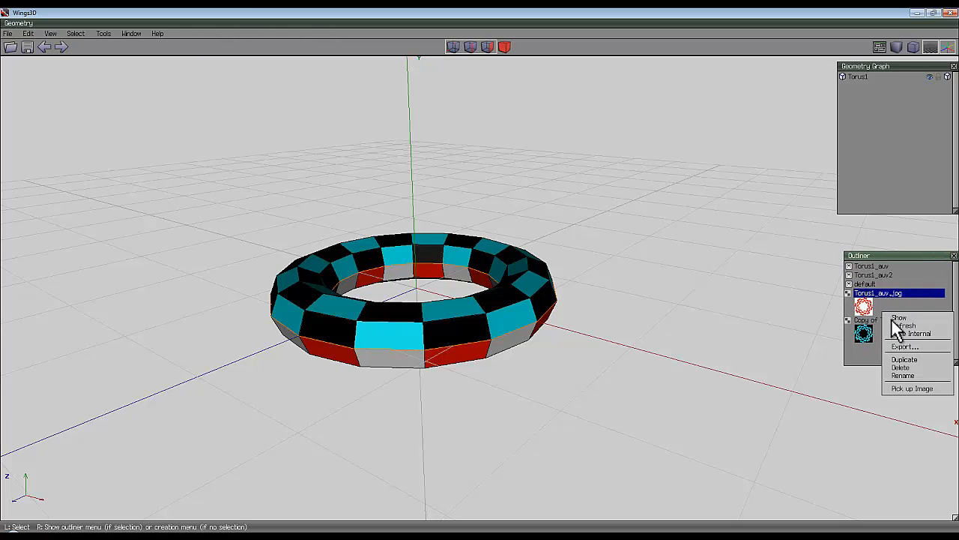
left_click(913, 390)
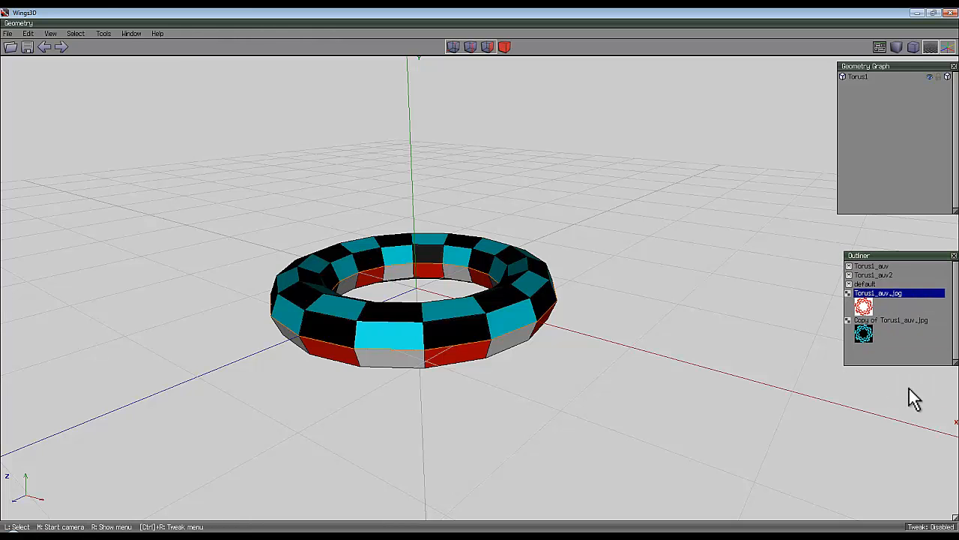
left_click(877, 266)
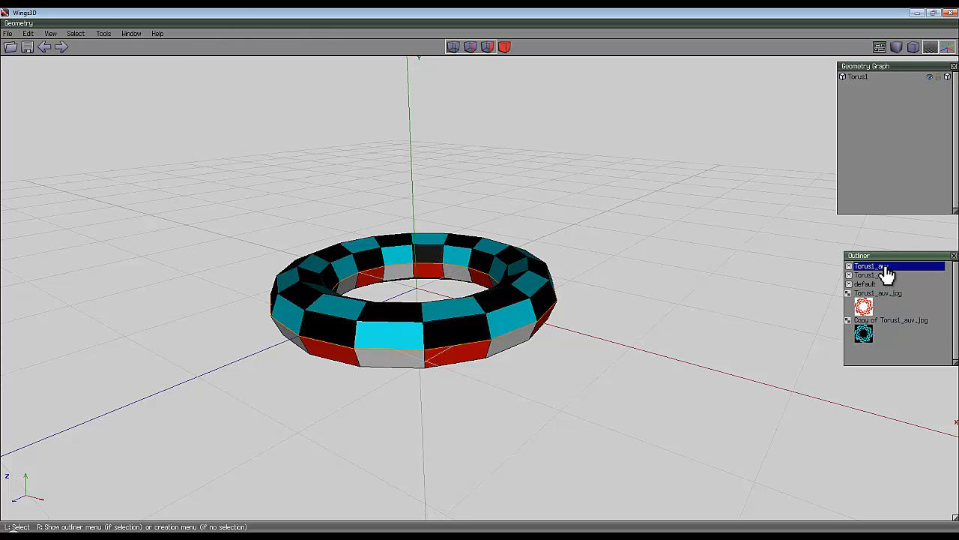
right_click(886, 274)
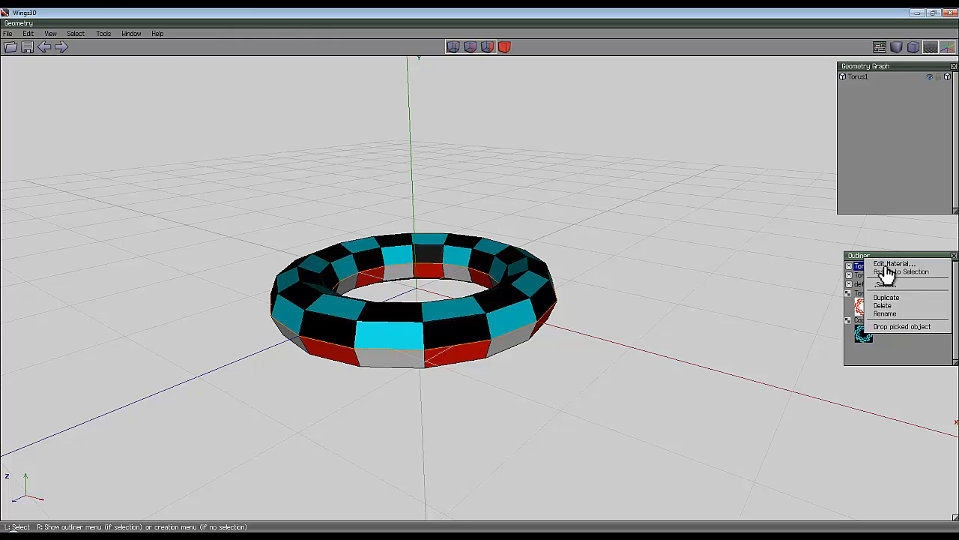
left_click(914, 327)
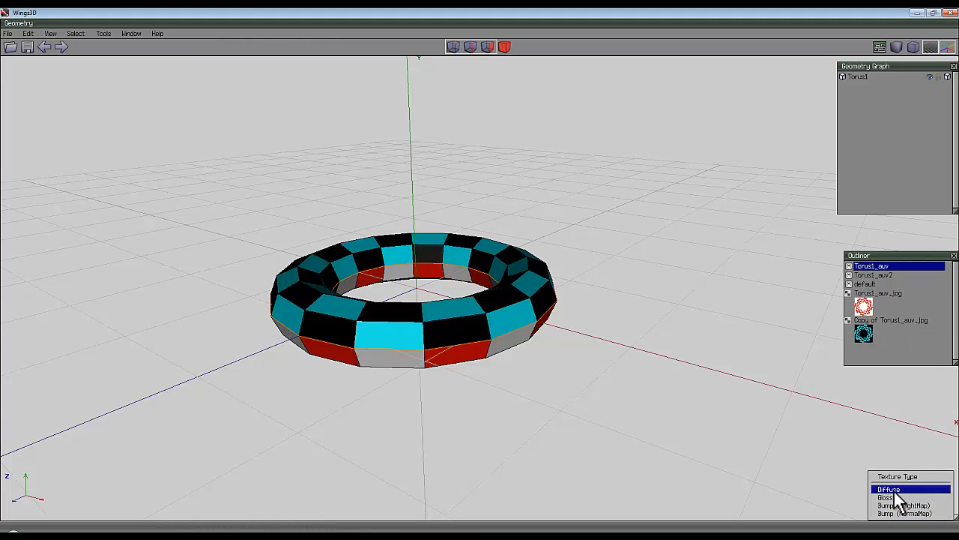
left_click(891, 490)
Pick up the Copy of Torus1_auv.jpg image and drop it on the Torus1_auv2 material as its diffuse texture
right_click(885, 321)
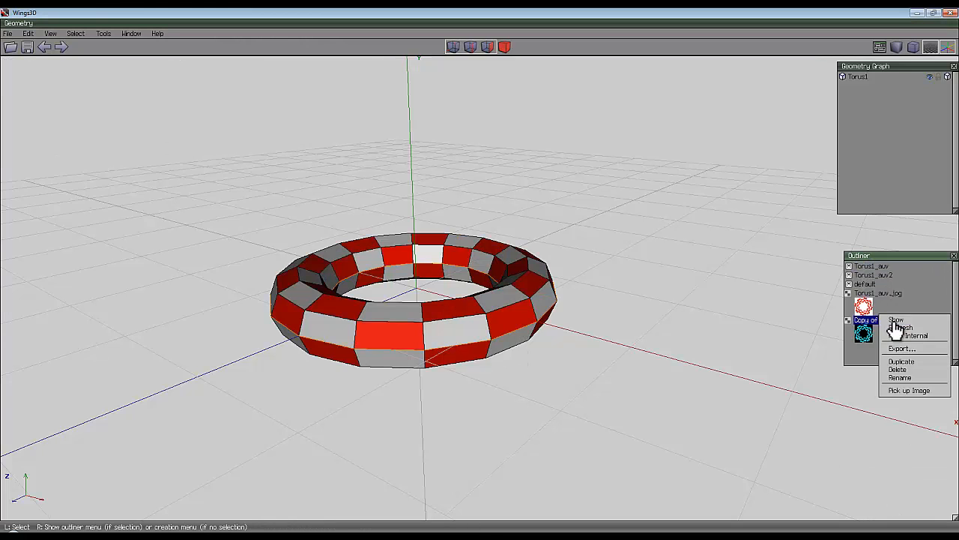
left_click(914, 390)
right_click(870, 276)
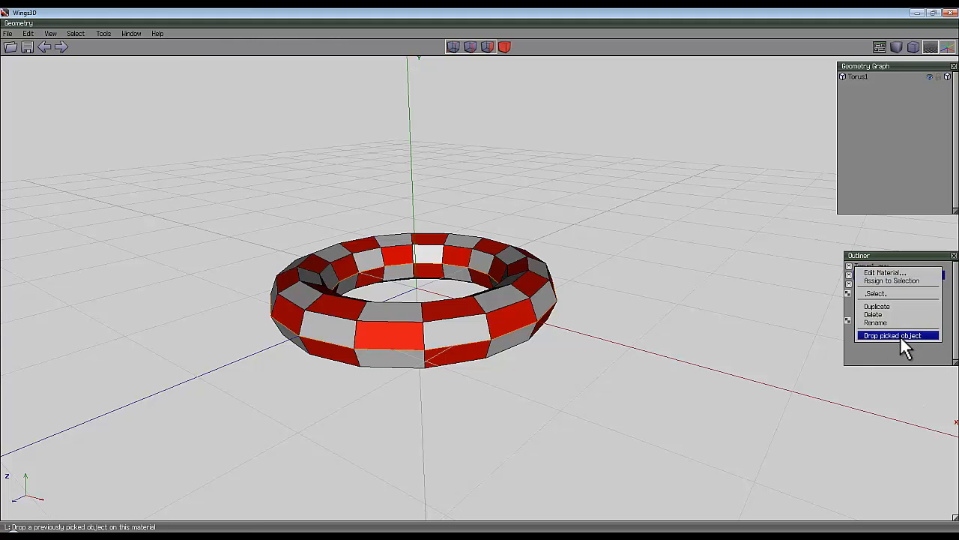
left_click(900, 336)
left_click(904, 487)
Examine the textures on the torus's upper and lower halves from the side and from above
middle_click(901, 491)
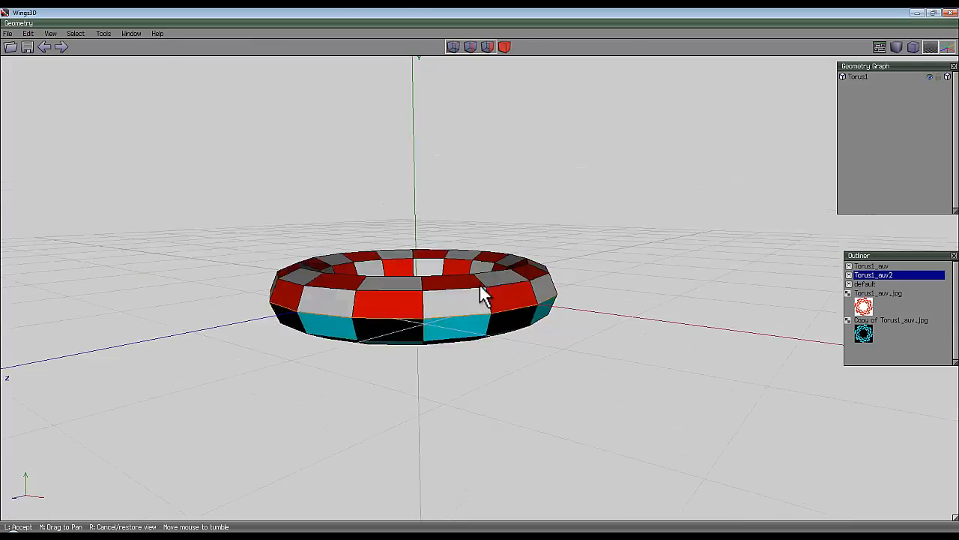
left_click(652, 200)
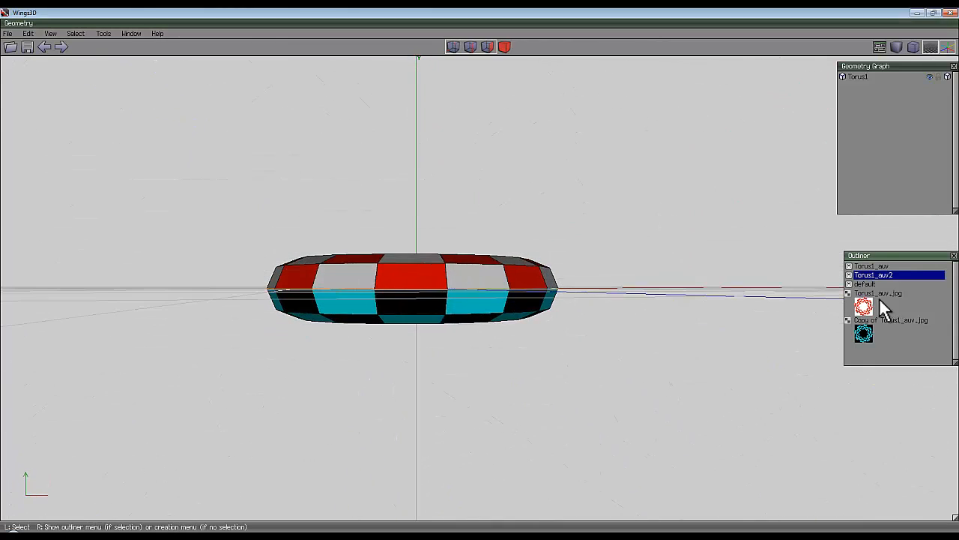
middle_click(479, 275)
left_click(479, 275)
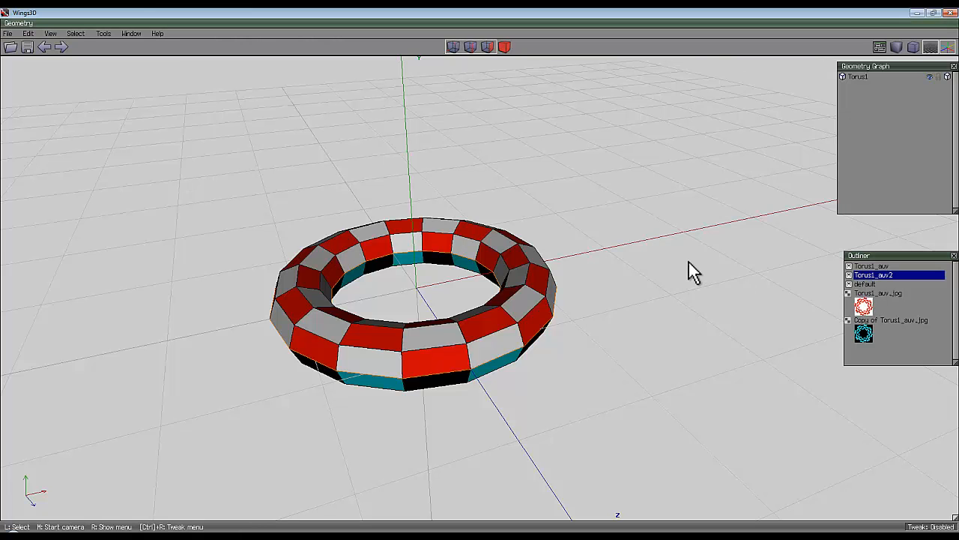
middle_click(600, 229)
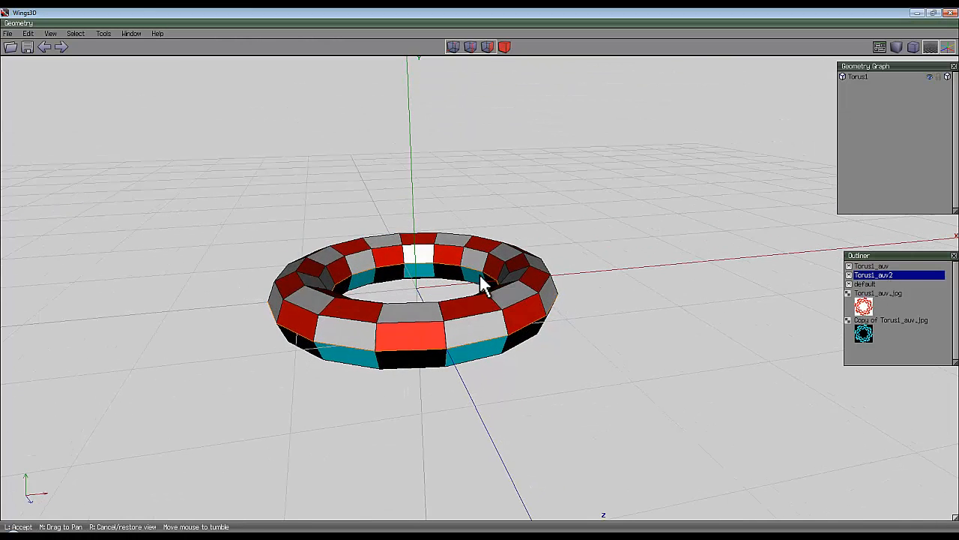
left_click(484, 286)
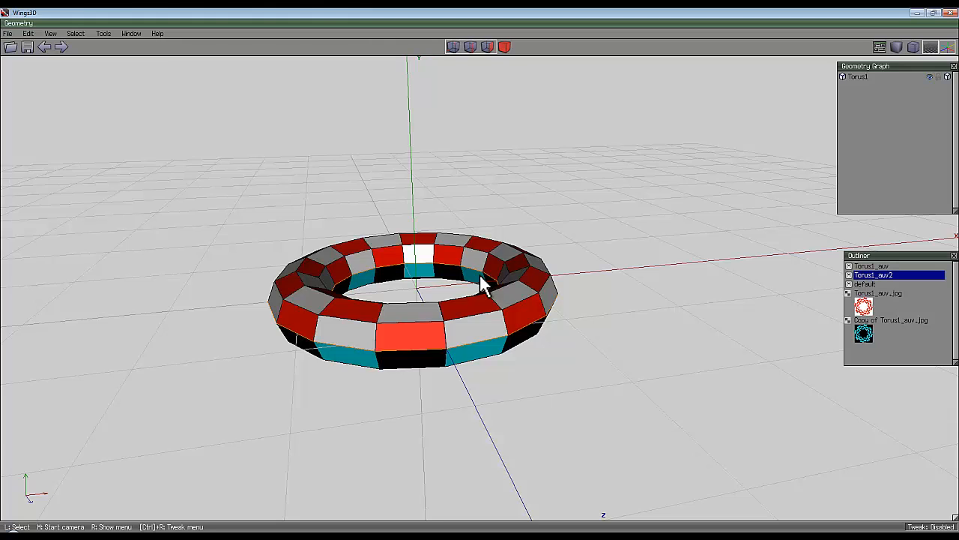
right_click(543, 167)
left_click(464, 164)
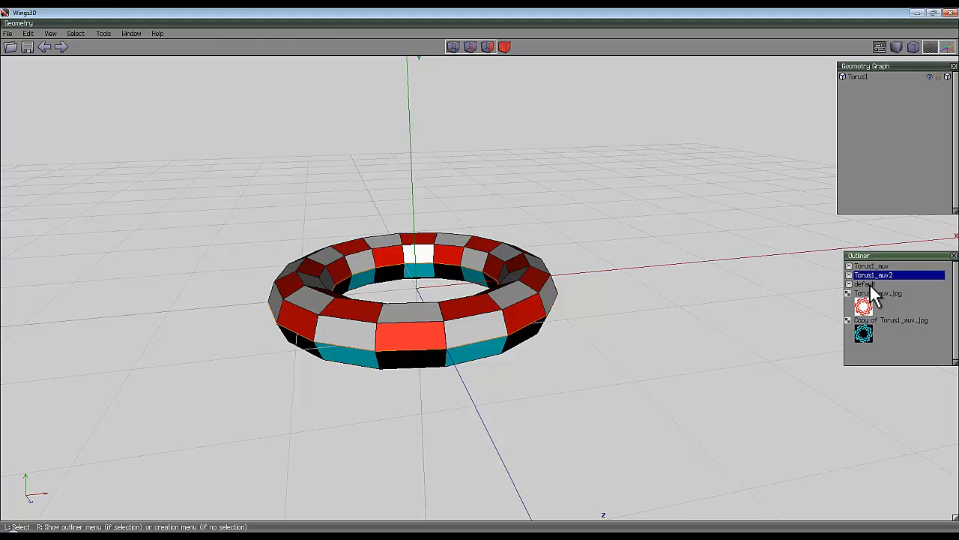
Select the whole torus and duplicate it, moving the copy about 1 unit straight up along the Y axis
left_click(503, 246)
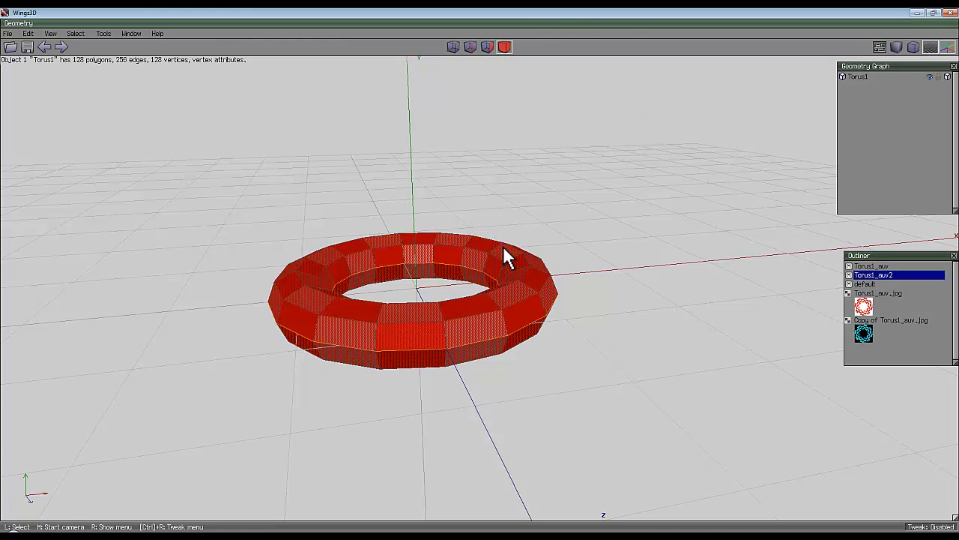
right_click(592, 192)
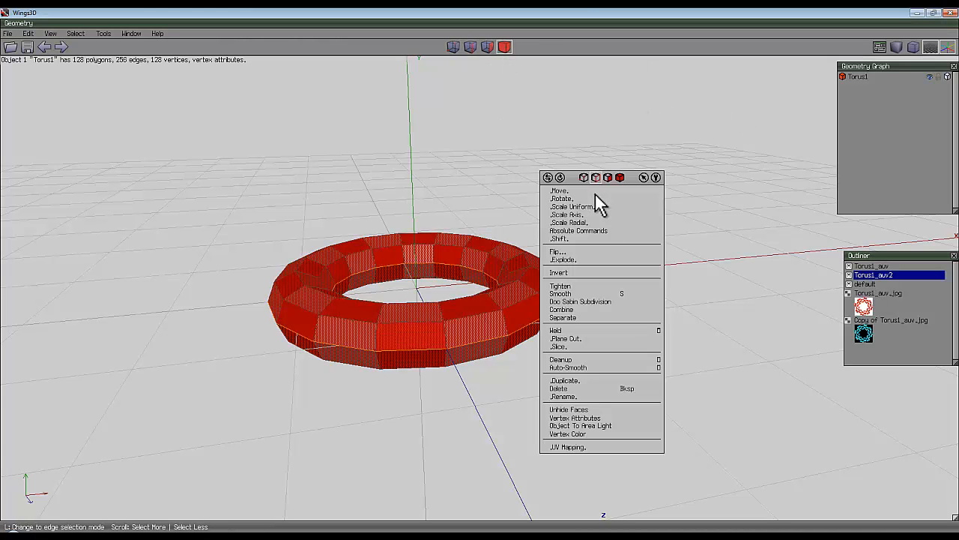
left_click(592, 382)
left_click(602, 414)
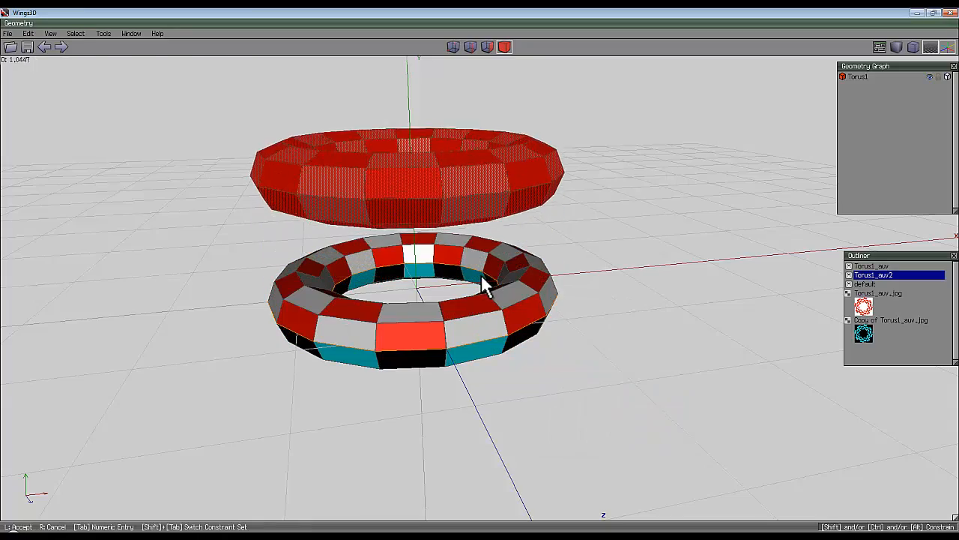
left_click(626, 350)
left_click(624, 348)
Examine the textures of the two stacked tori from the side and from above
middle_click(625, 348)
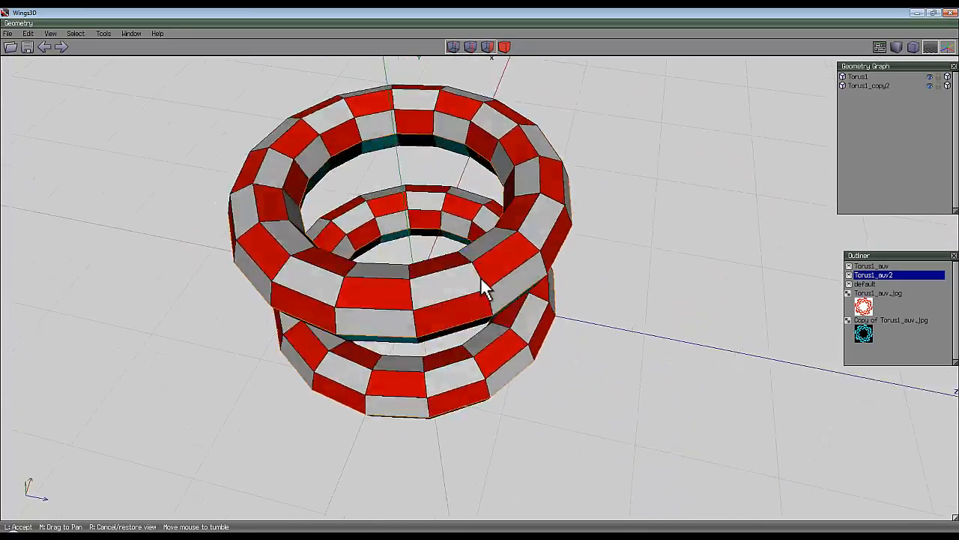
left_click(480, 273)
middle_click(463, 164)
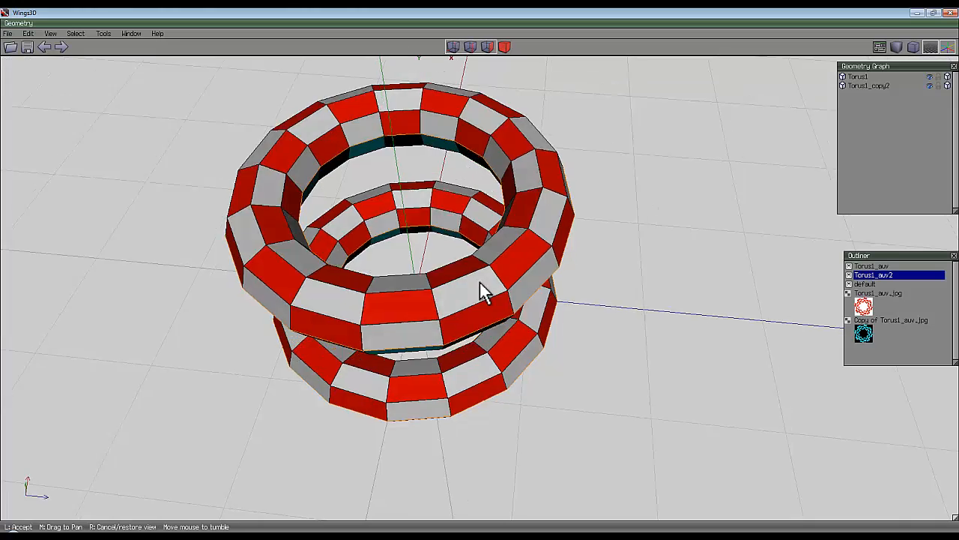
left_click(480, 277)
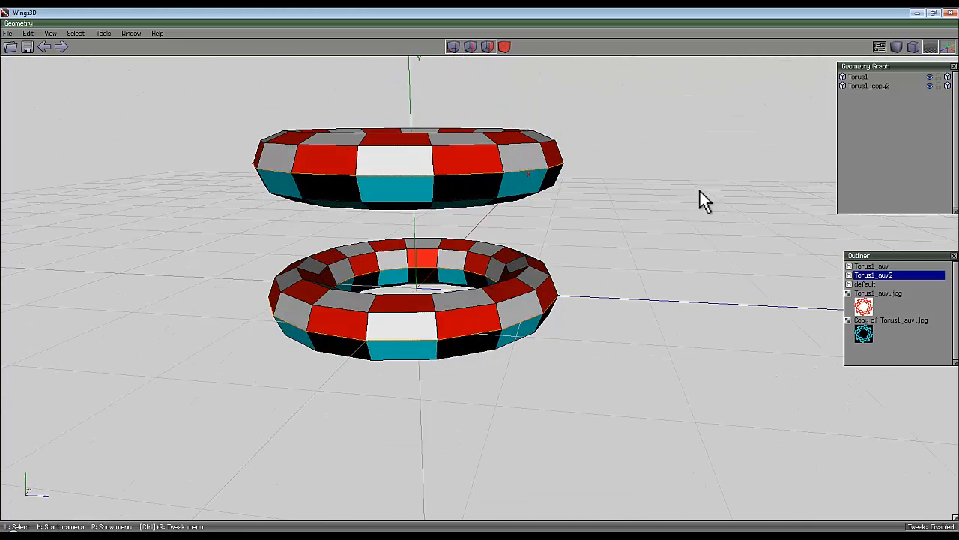
middle_click(635, 179)
left_click(635, 179)
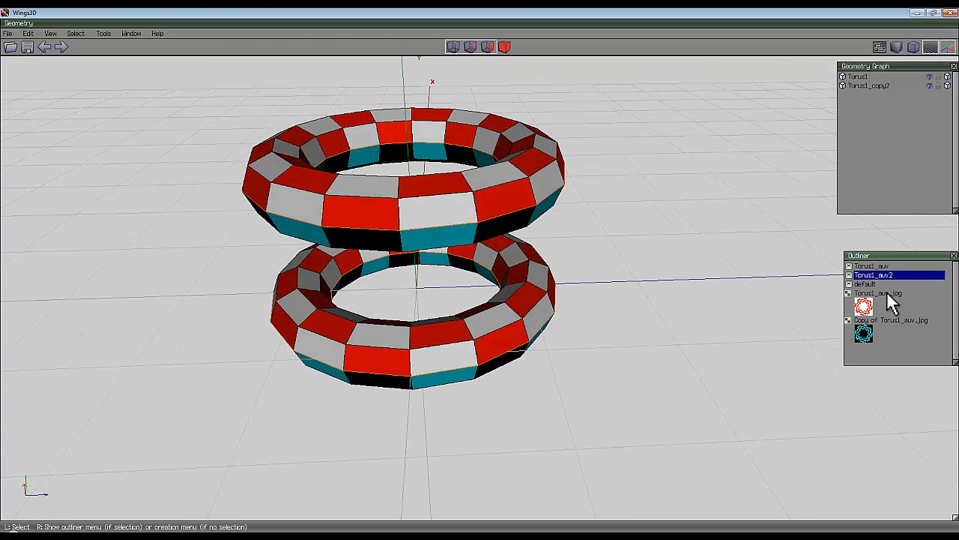
middle_click(482, 285)
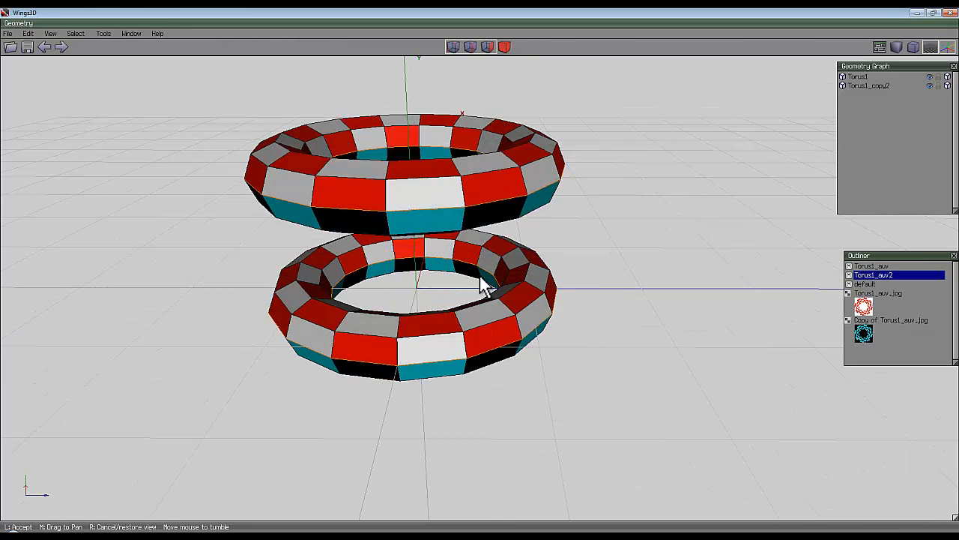
left_click(482, 285)
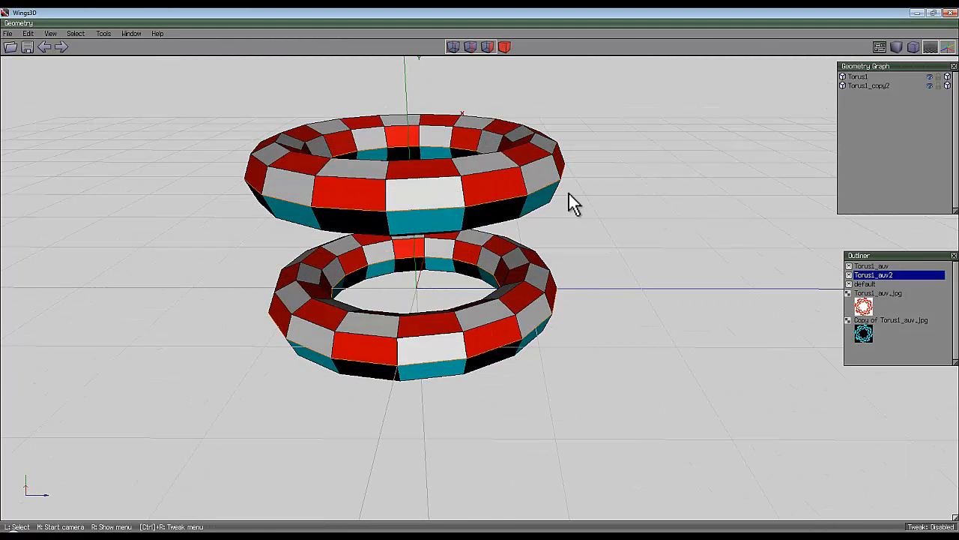
middle_click(576, 192)
left_click(480, 274)
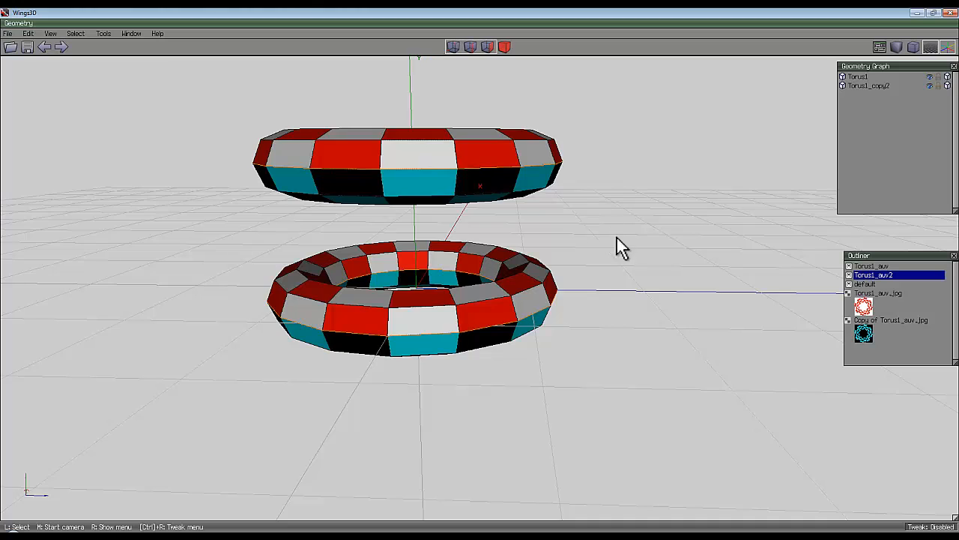
scroll(613, 212, "down", 4)
middle_click(614, 212)
left_click(623, 237)
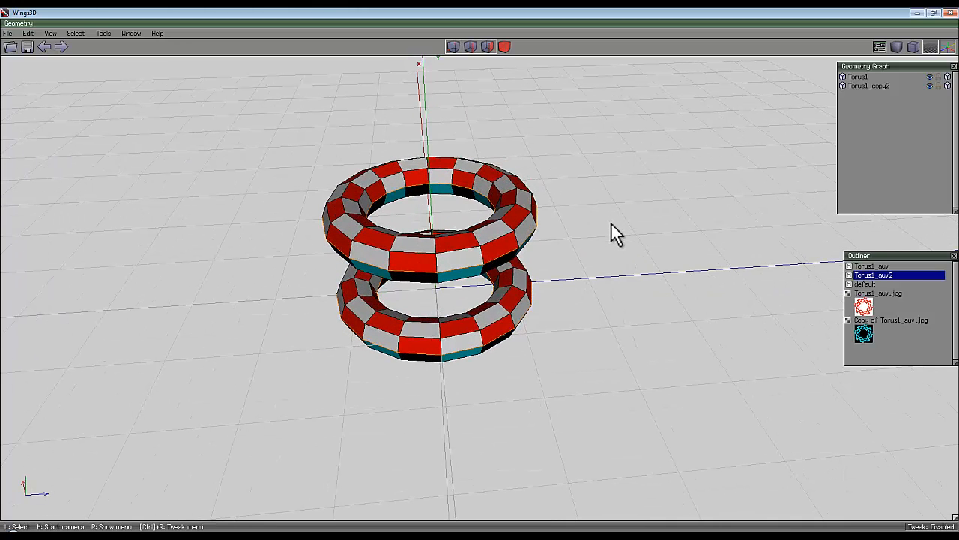
middle_click(627, 162)
left_click(636, 190)
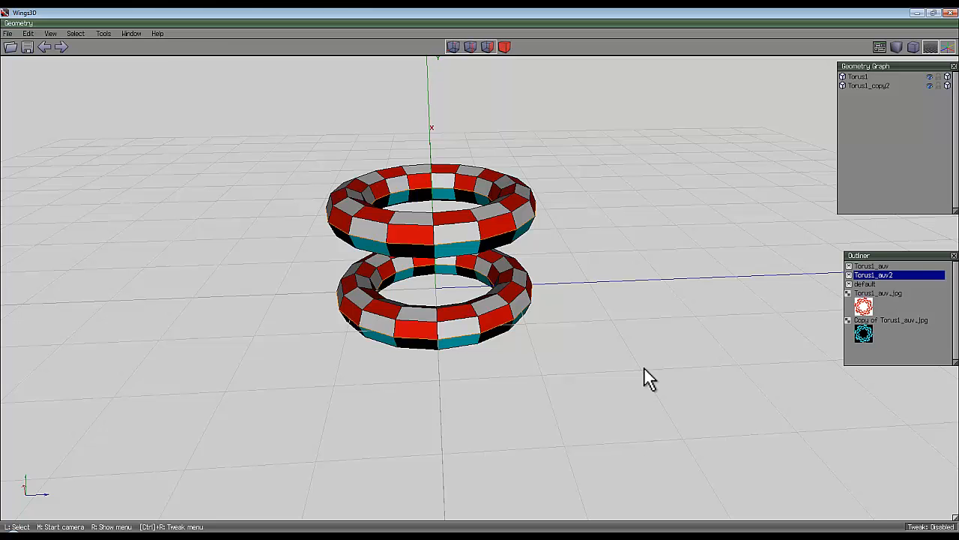
Select both Torus1 and Torus1_copy2 as whole objects and combine them into a single object
left_click(843, 76)
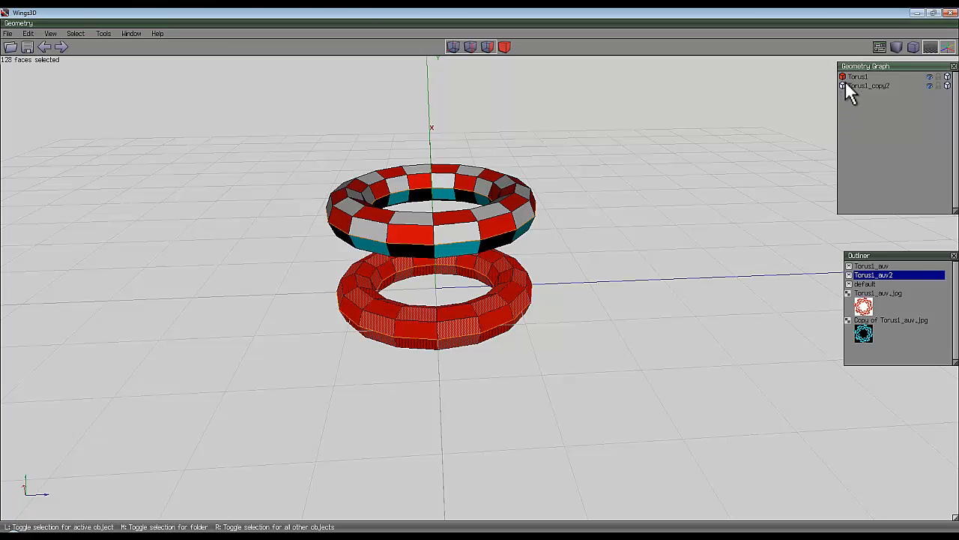
left_click(845, 84)
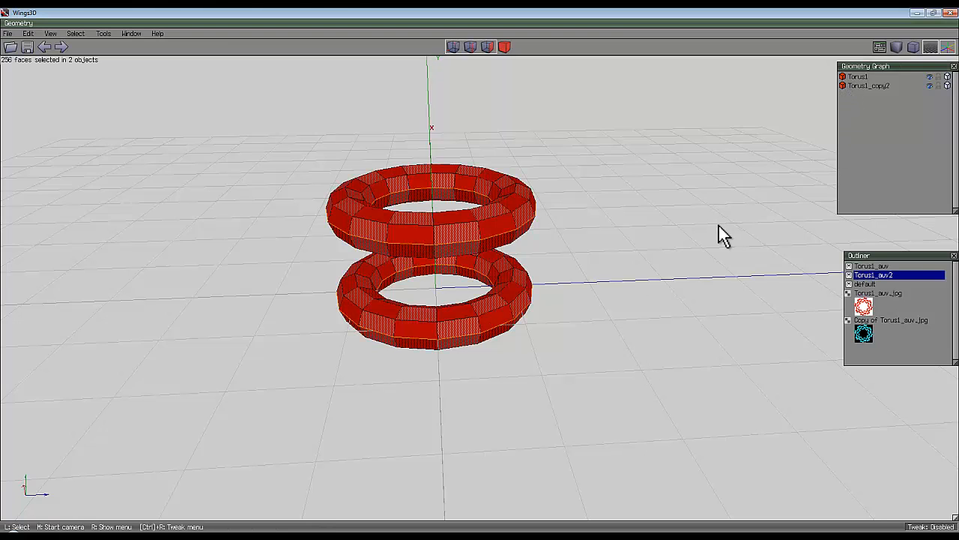
right_click(628, 140)
left_click(505, 48)
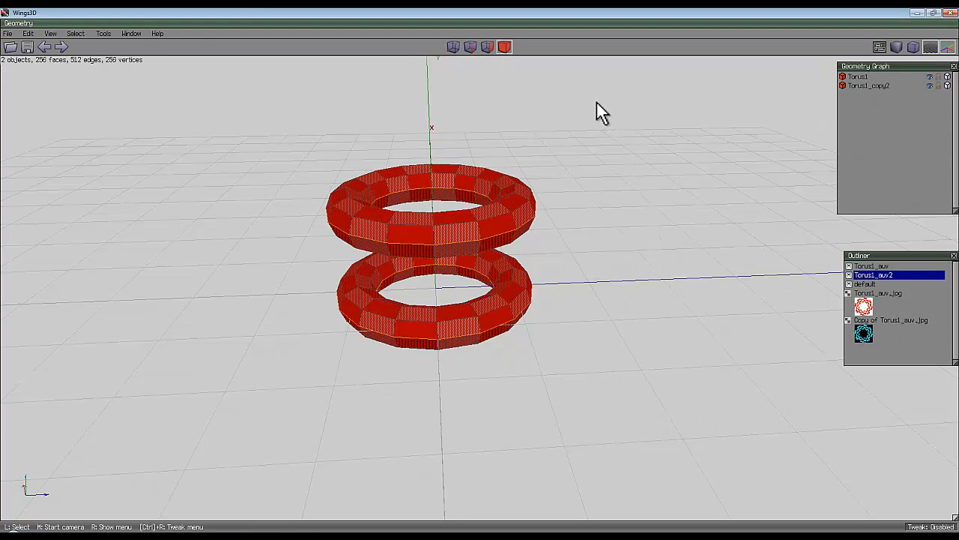
right_click(596, 103)
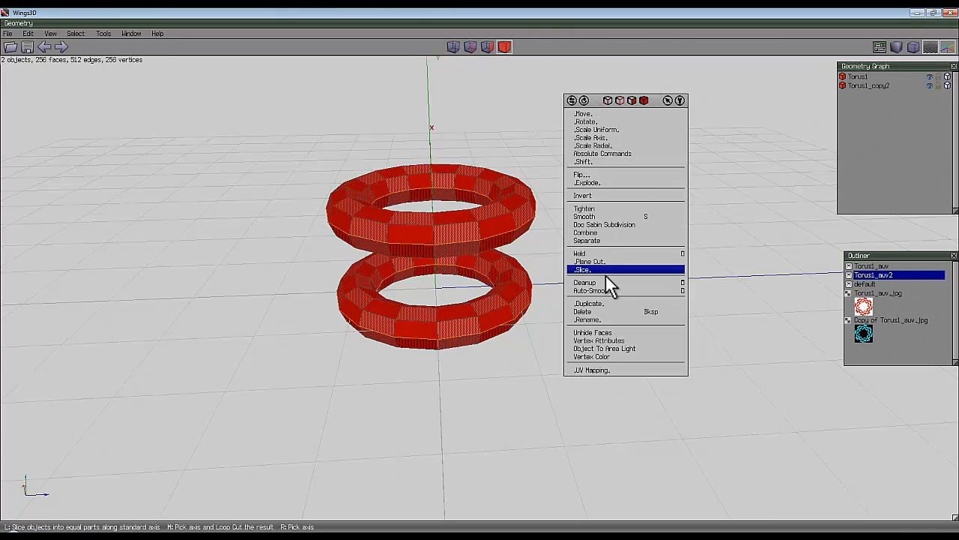
left_click(610, 233)
middle_click_drag(610, 242, 604, 199)
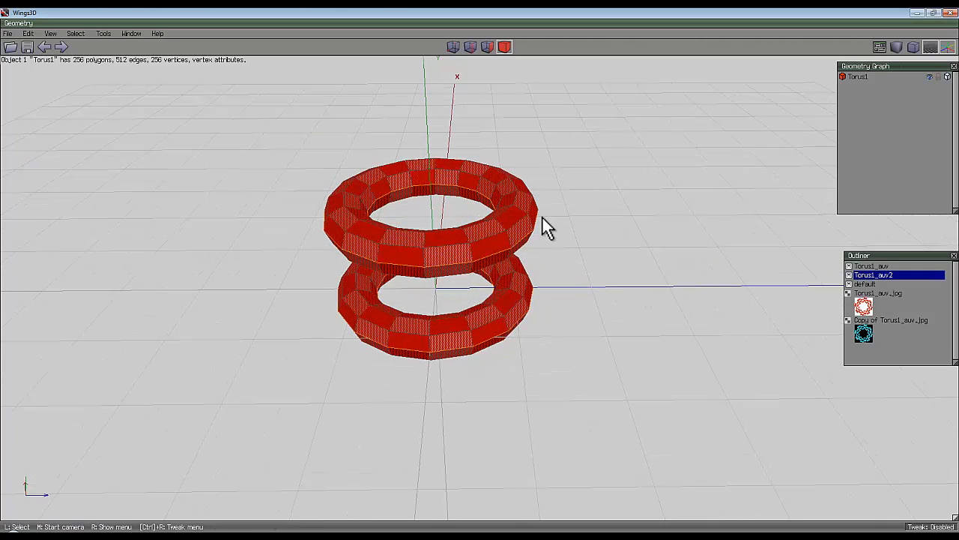
Open the combined torus for UV mapping and scale all its overlapping charts uniformly to about half their size
right_click(582, 165)
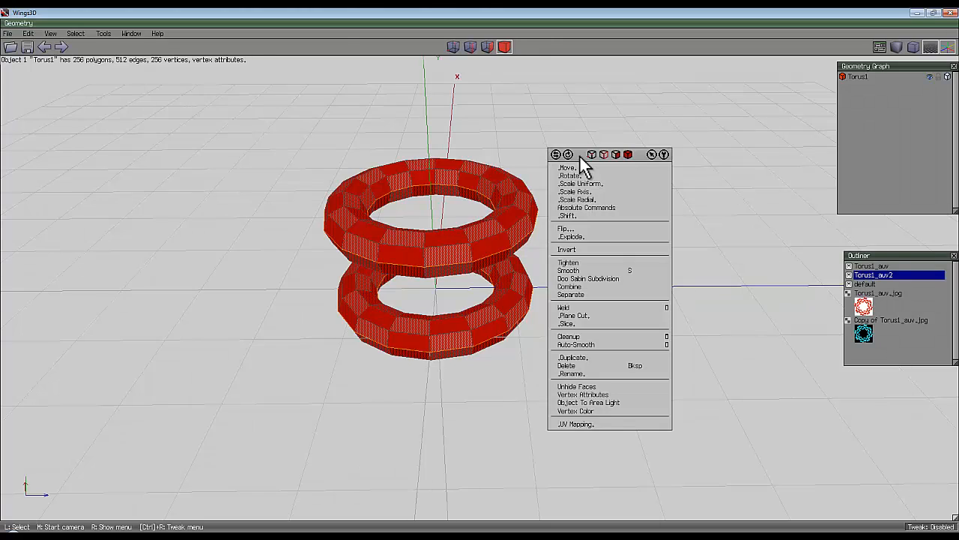
left_click(589, 424)
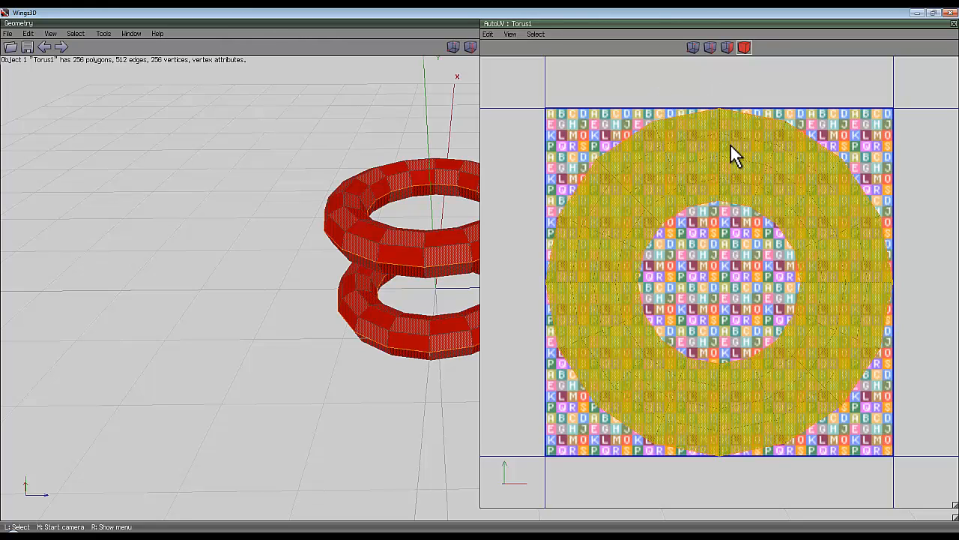
right_click(655, 89)
left_click(668, 93)
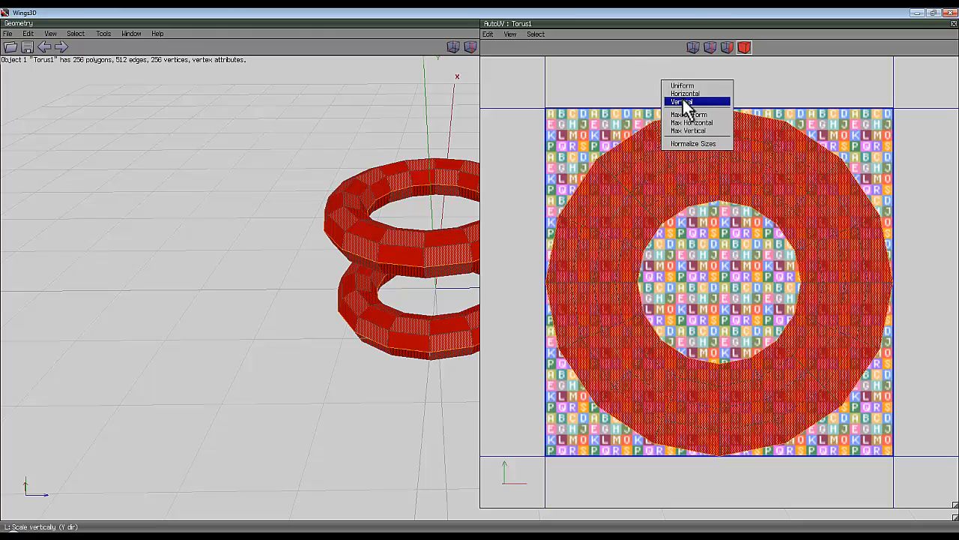
left_click(683, 86)
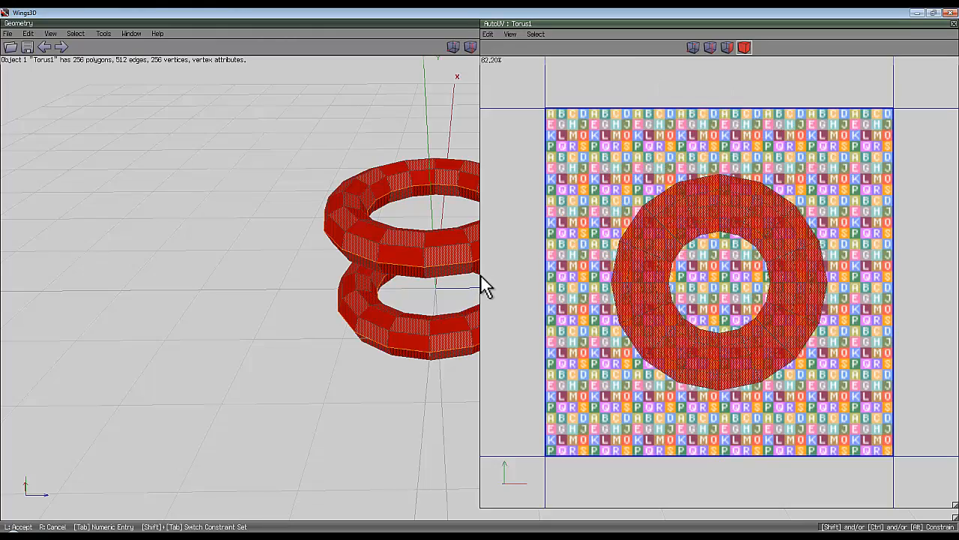
key("Tab")
type("65")
left_click(716, 105)
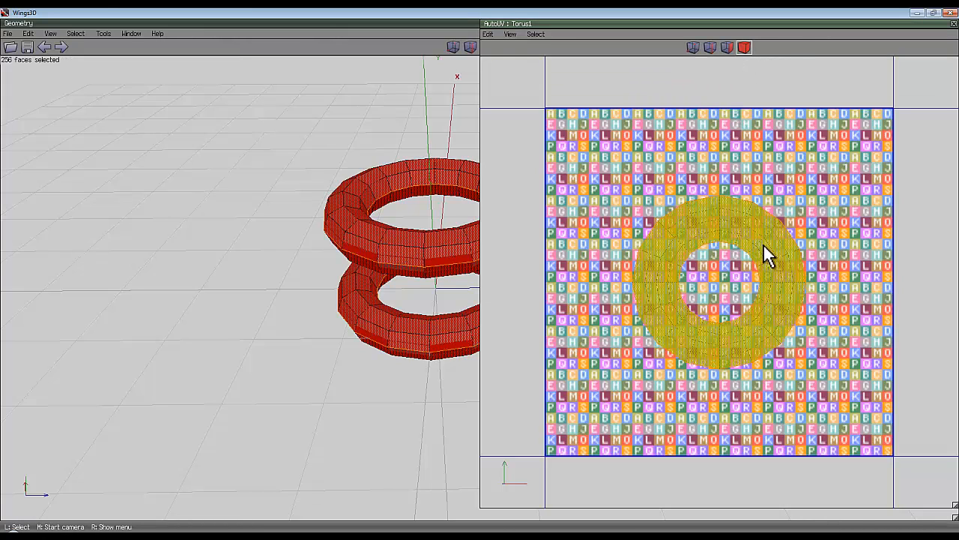
Try to move the stack of overlapping charts around the UV area as one group
key("m")
left_click(482, 274)
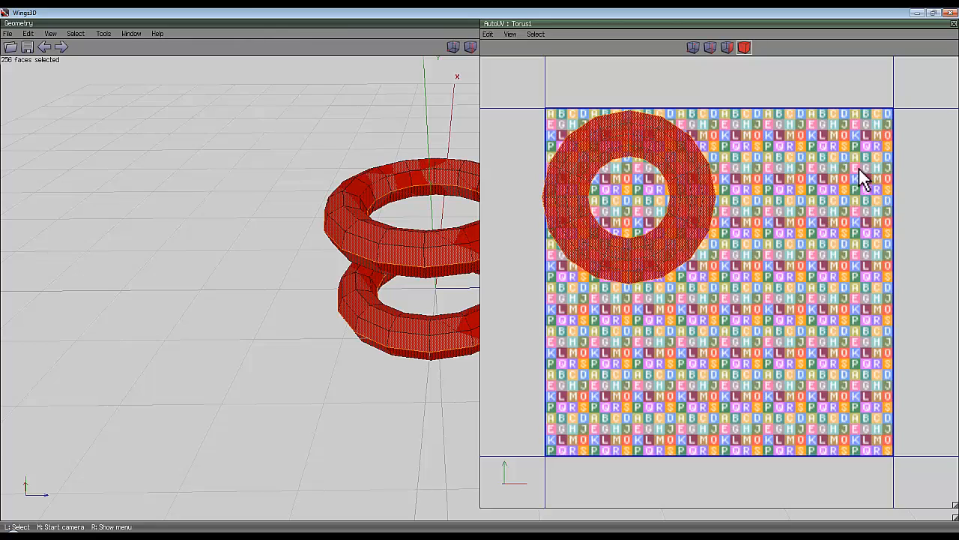
key("m")
left_click(494, 291)
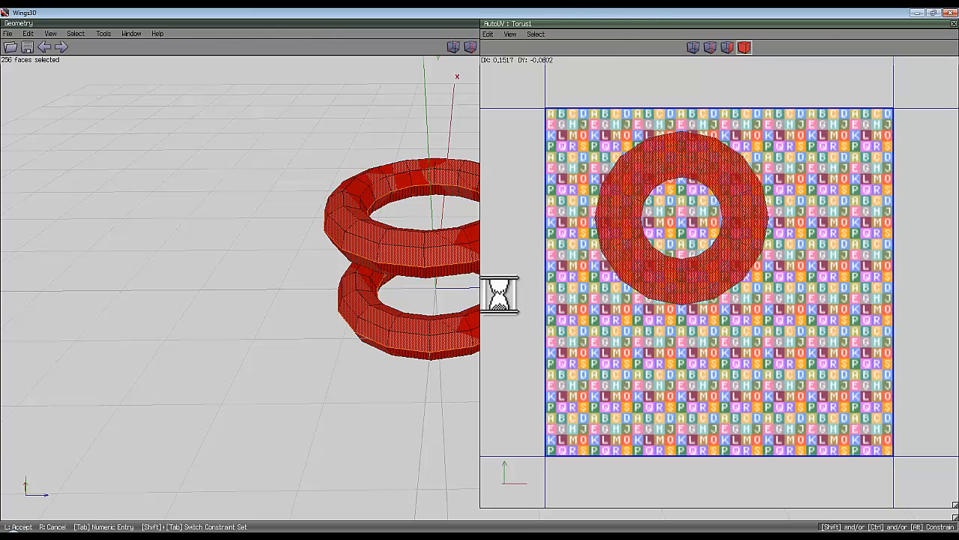
key("m")
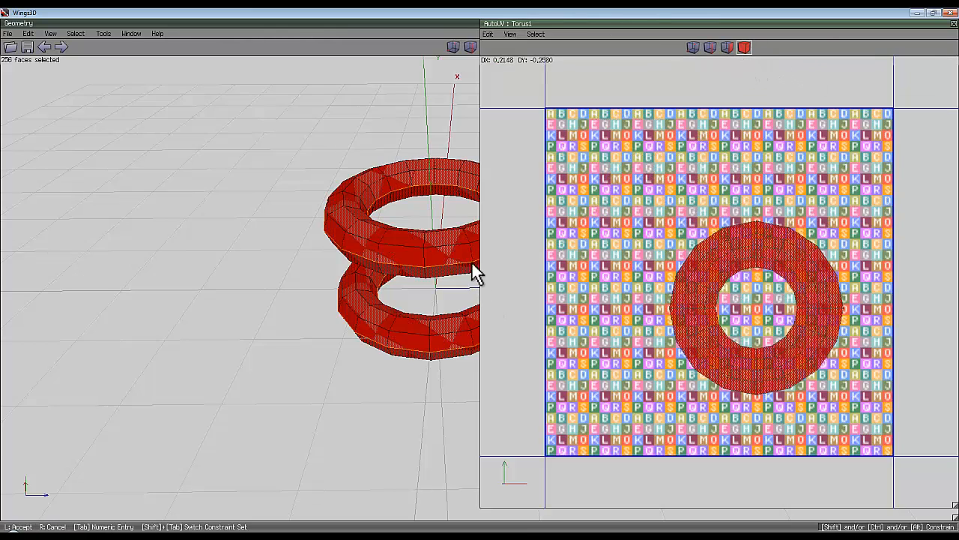
left_click(474, 270)
Select the stacked charts one by one and move them to the lower-right, upper-right and upper-left quarters of the UV area
key("space")
left_click(744, 47)
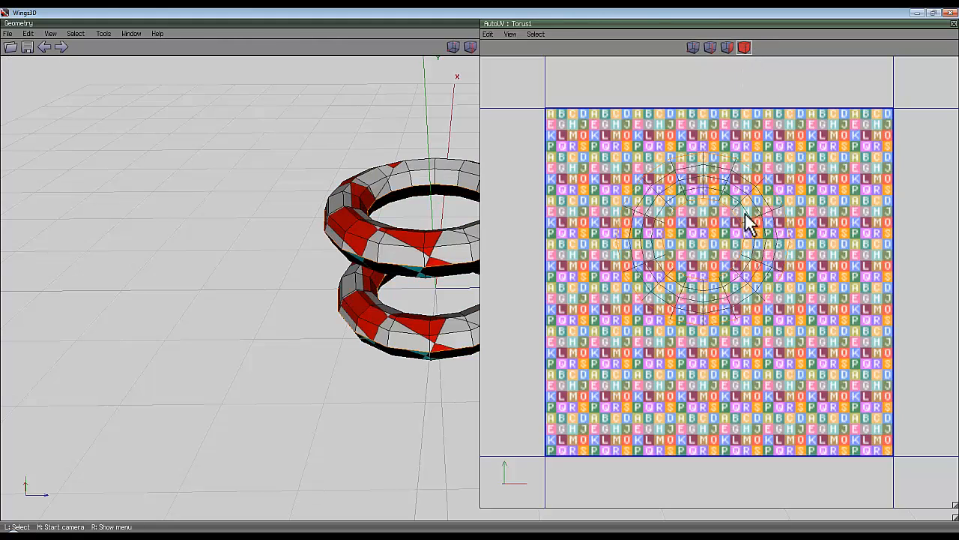
key("m")
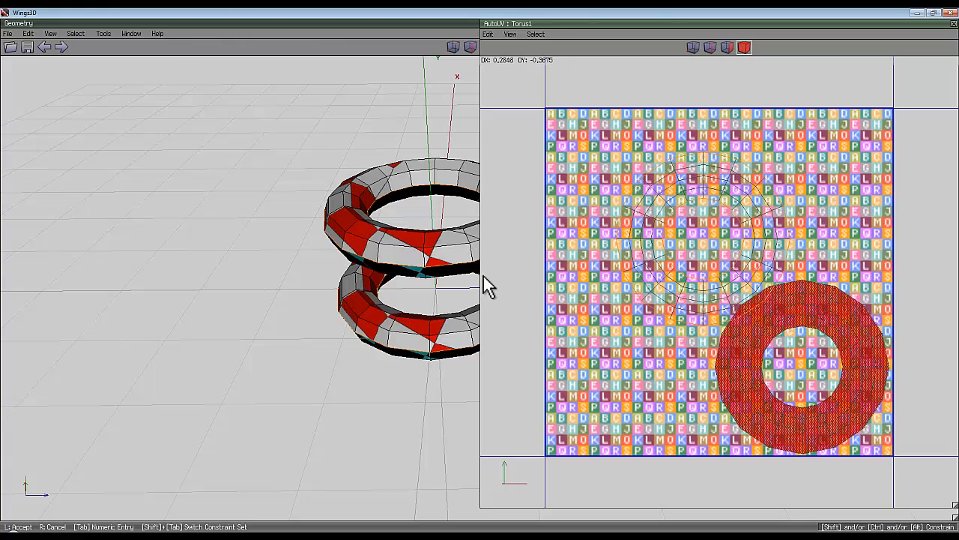
left_click(487, 285)
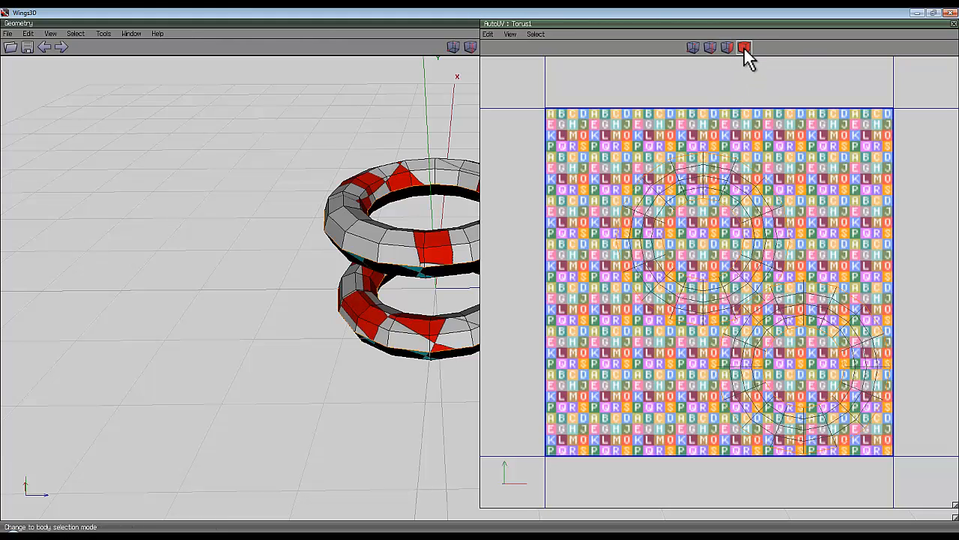
key("m")
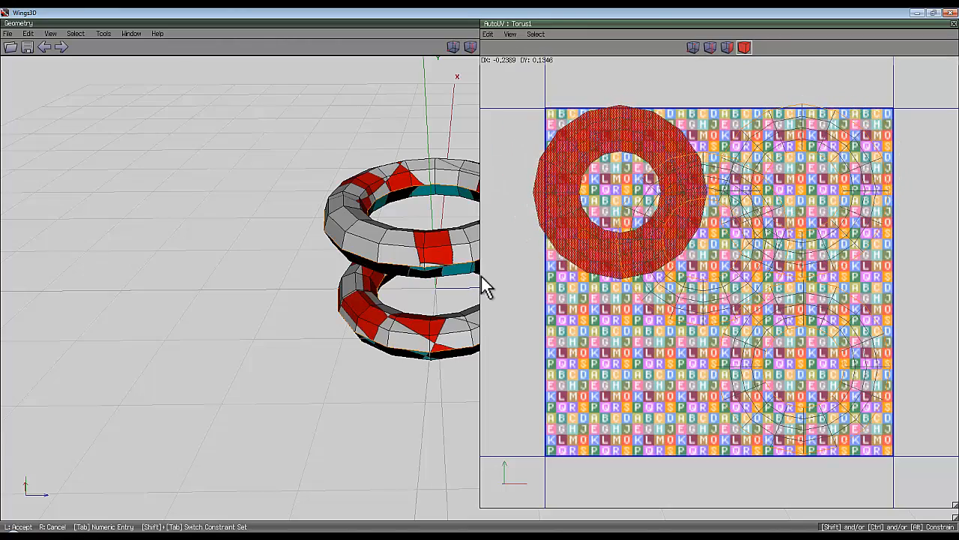
left_click(484, 285)
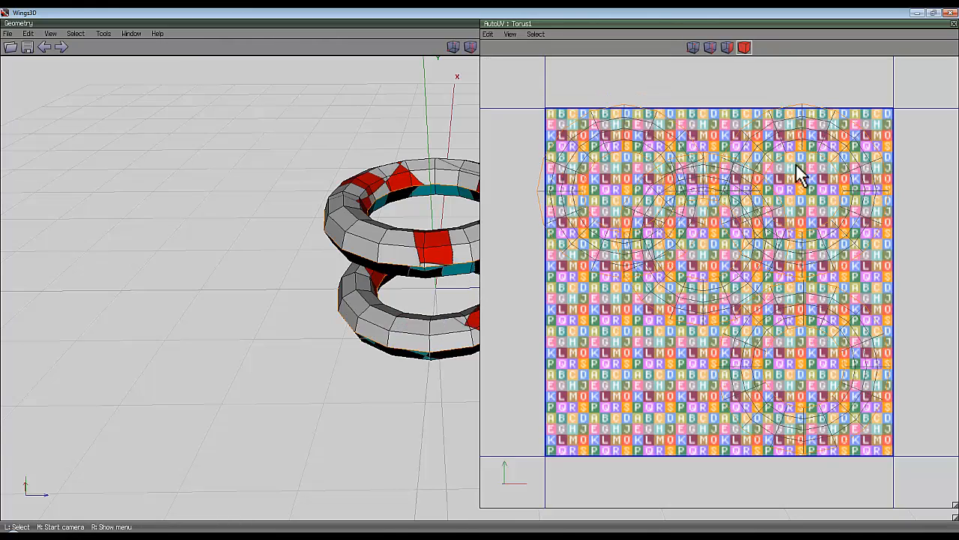
left_click(764, 139)
left_click(696, 144)
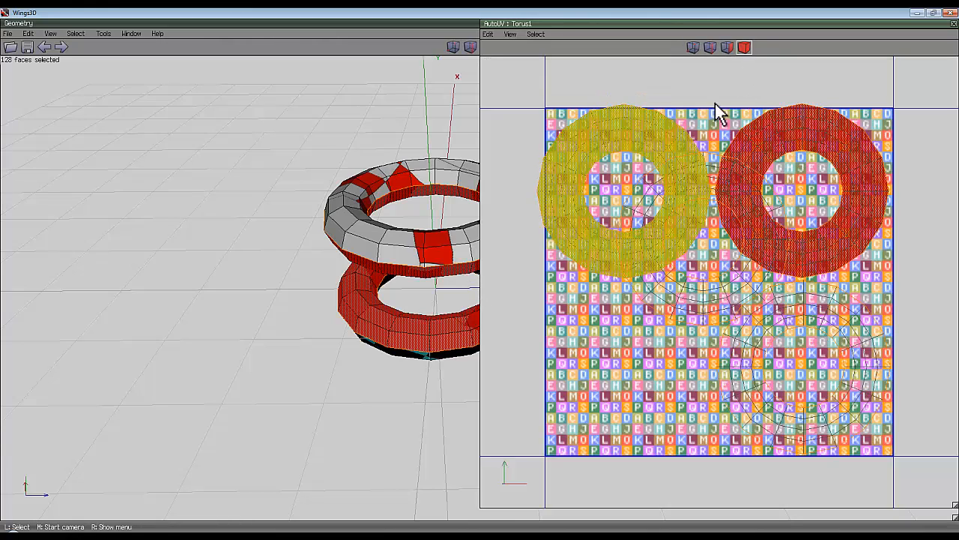
left_click(709, 329)
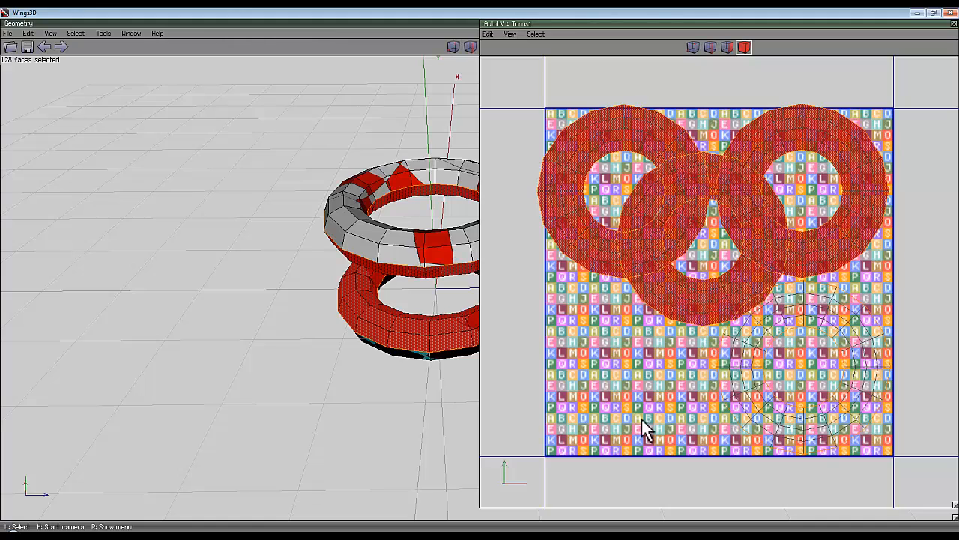
left_click(704, 328)
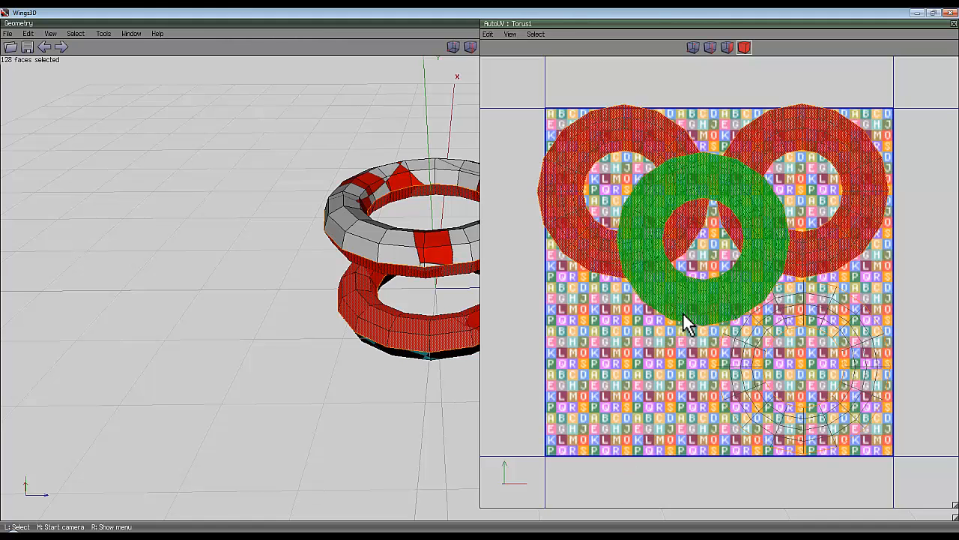
left_click(683, 312)
left_click(717, 325)
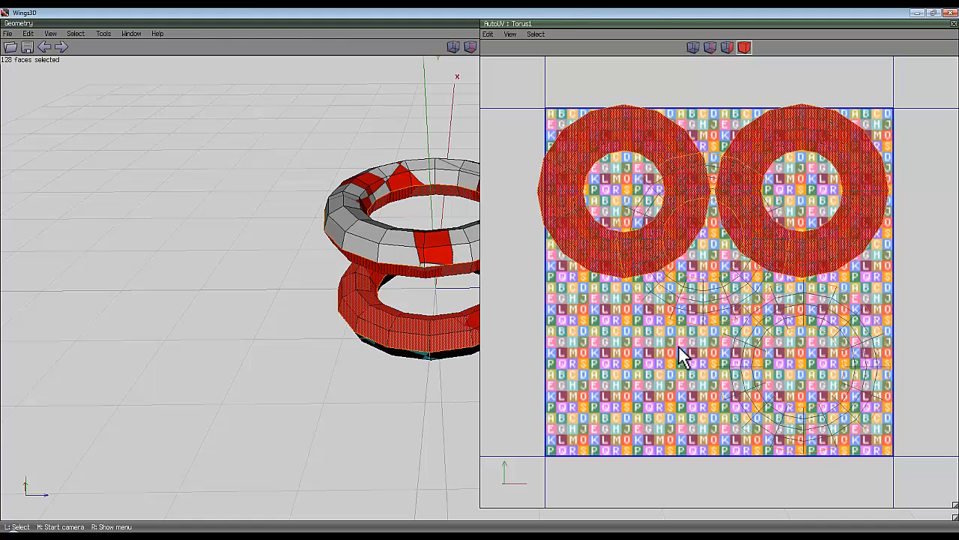
left_click(764, 114)
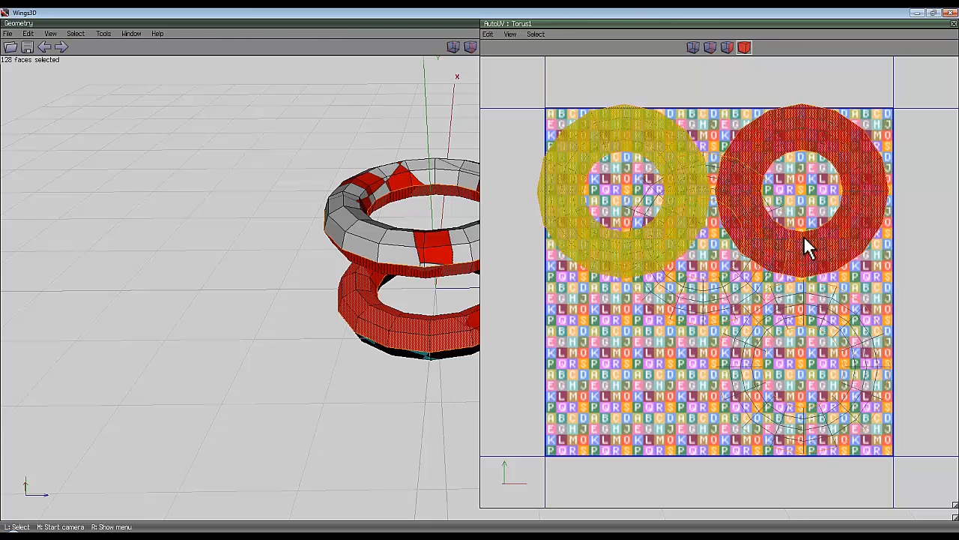
left_click(867, 360)
left_click(753, 300)
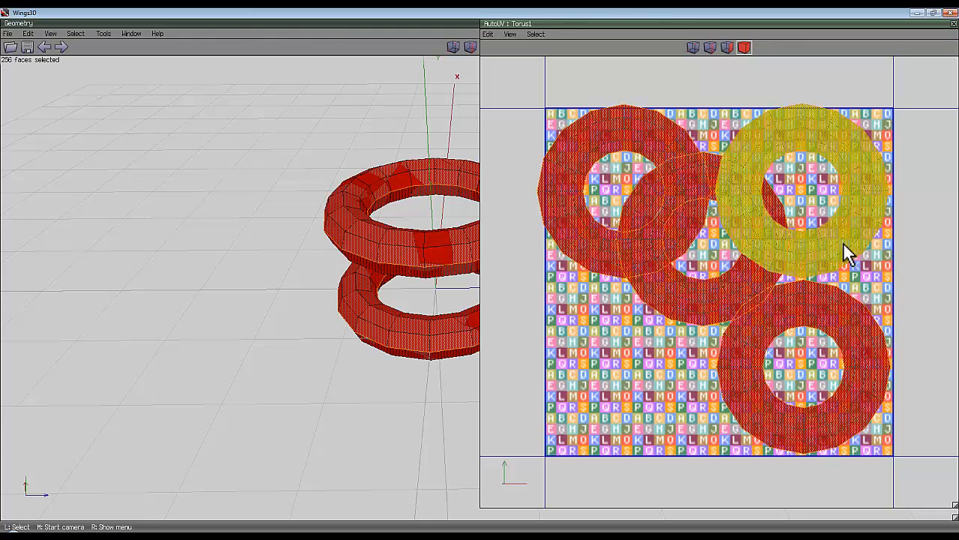
Select only the remaining chart in the middle and move it into the lower-left quarter of the UV area
key("space")
left_click(744, 51)
key("m")
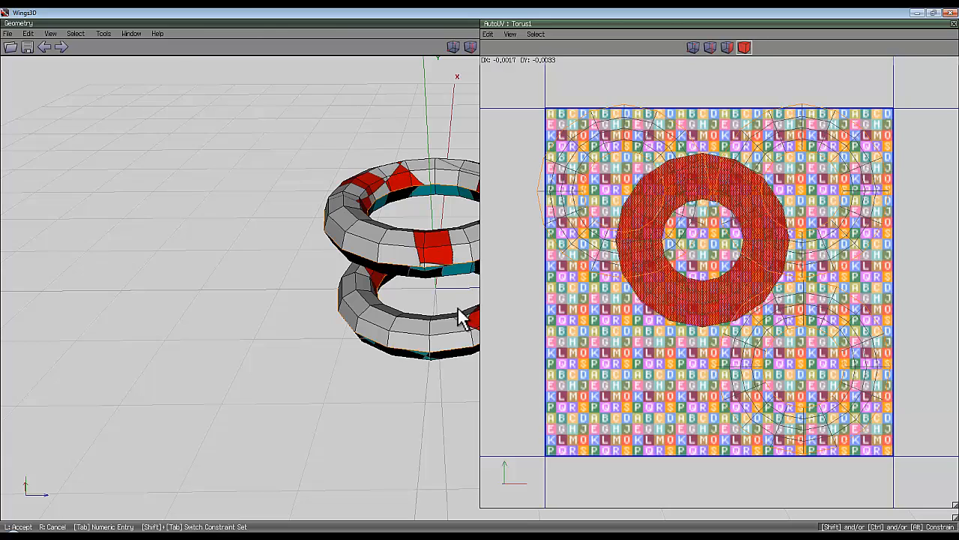
left_click(672, 314)
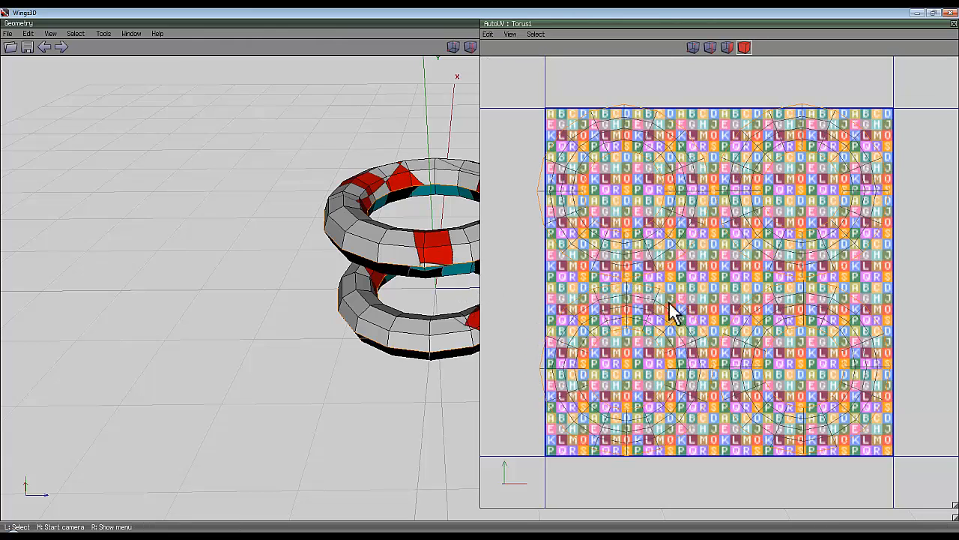
Align the two upper charts to the top border of the UV area and clear the selection
left_click(860, 246)
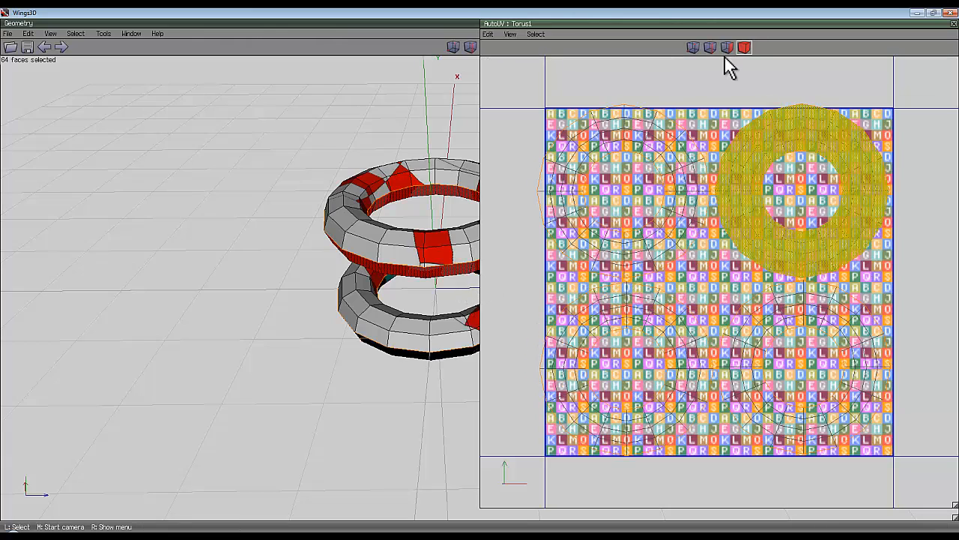
right_click(704, 86)
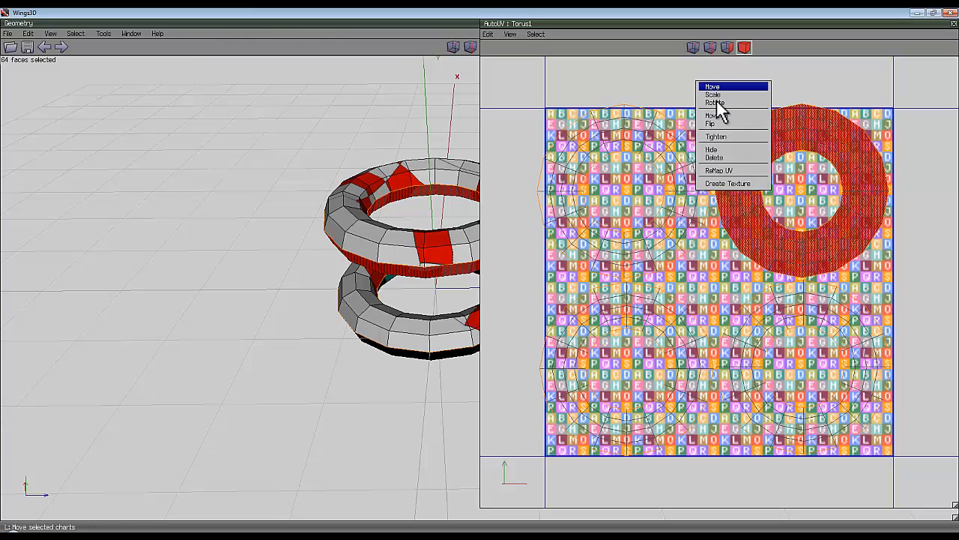
left_click(759, 116)
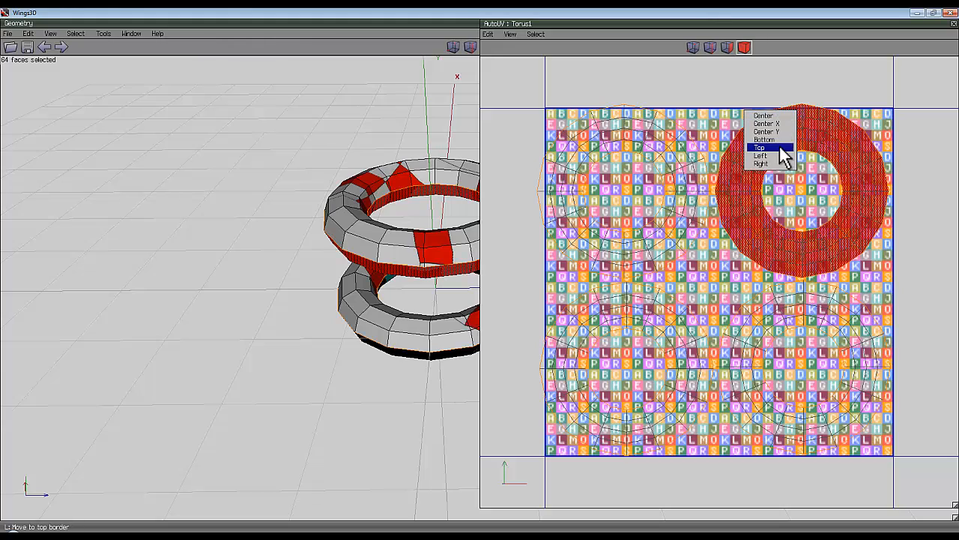
left_click(778, 150)
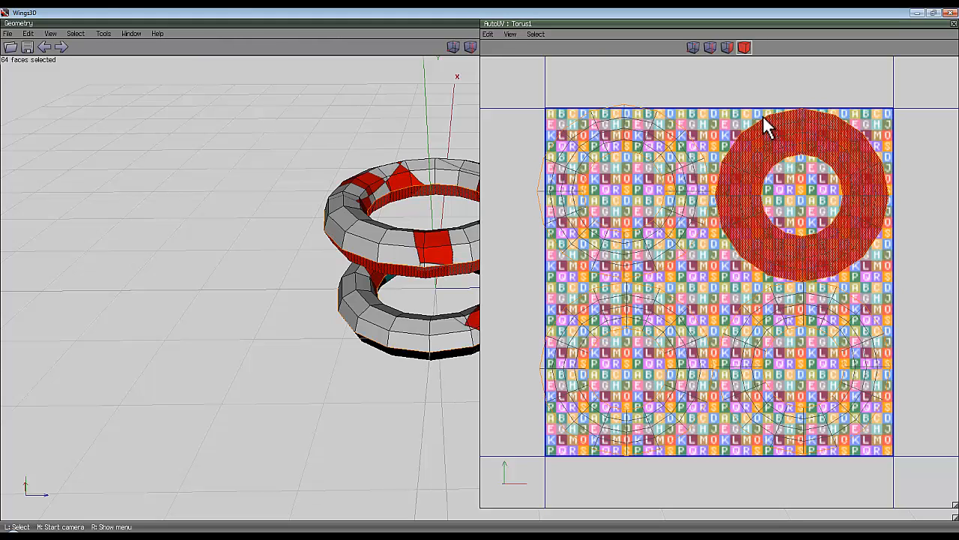
left_click(682, 151)
right_click(748, 69)
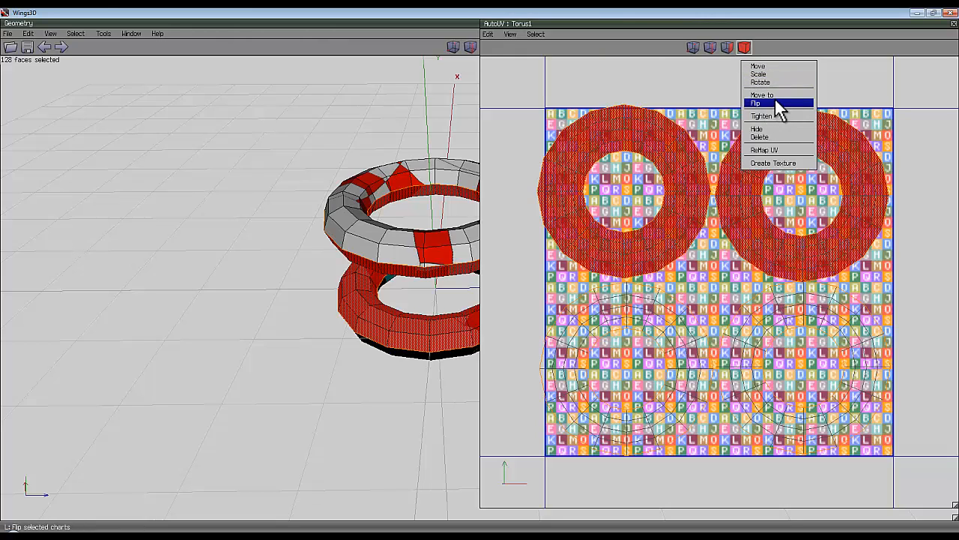
left_click(776, 95)
left_click(808, 128)
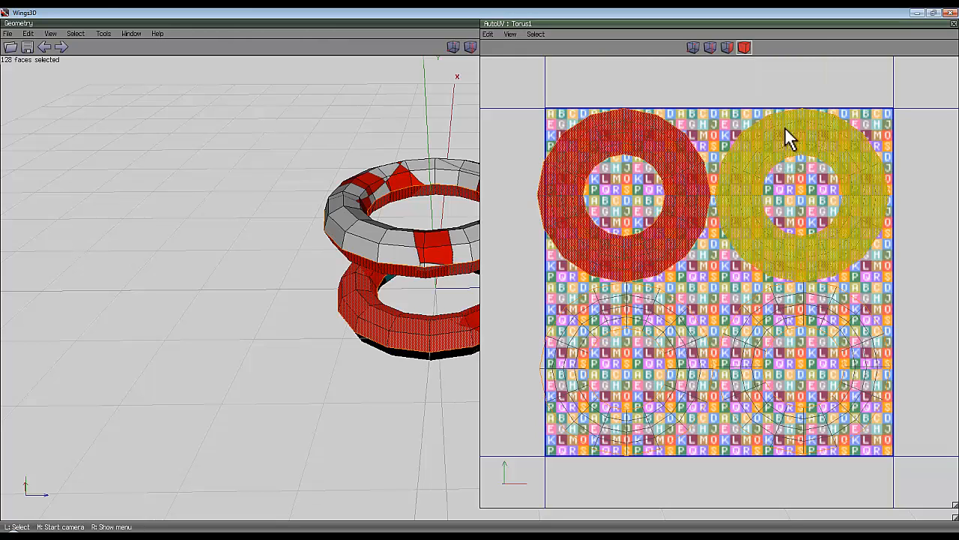
right_click(723, 79)
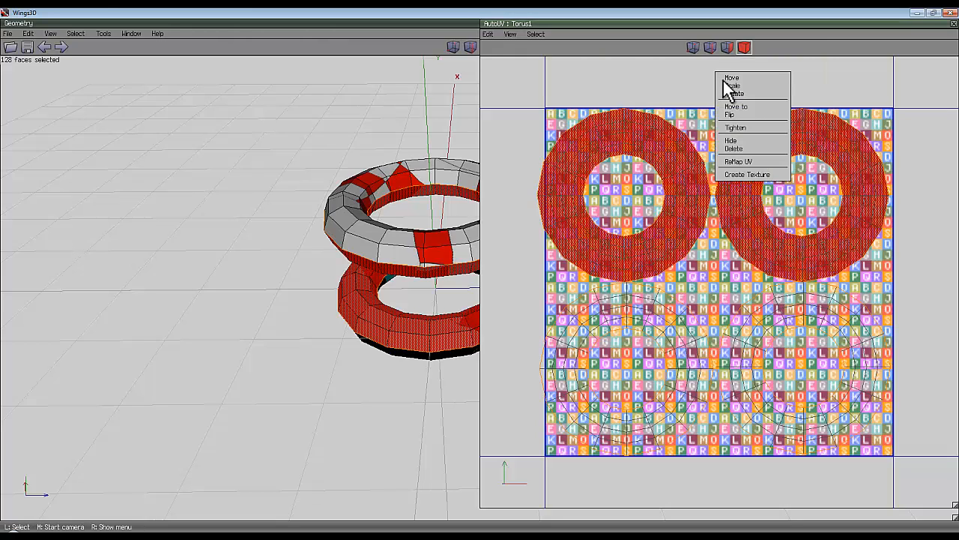
left_click(789, 53)
key("space")
Select the two lower charts as whole charts and align them to the bottom border of the UV area
left_click(745, 47)
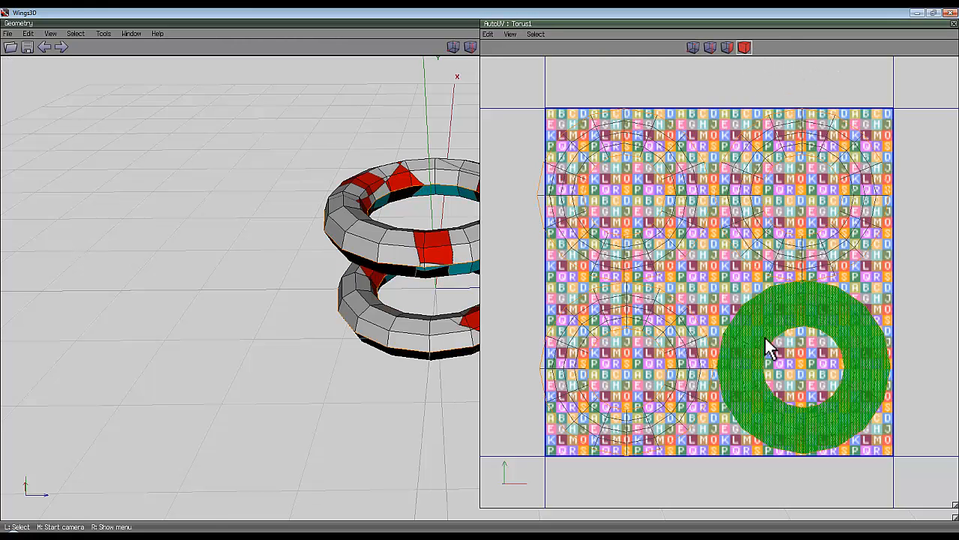
left_click(771, 343)
left_click(674, 342)
left_click(717, 46)
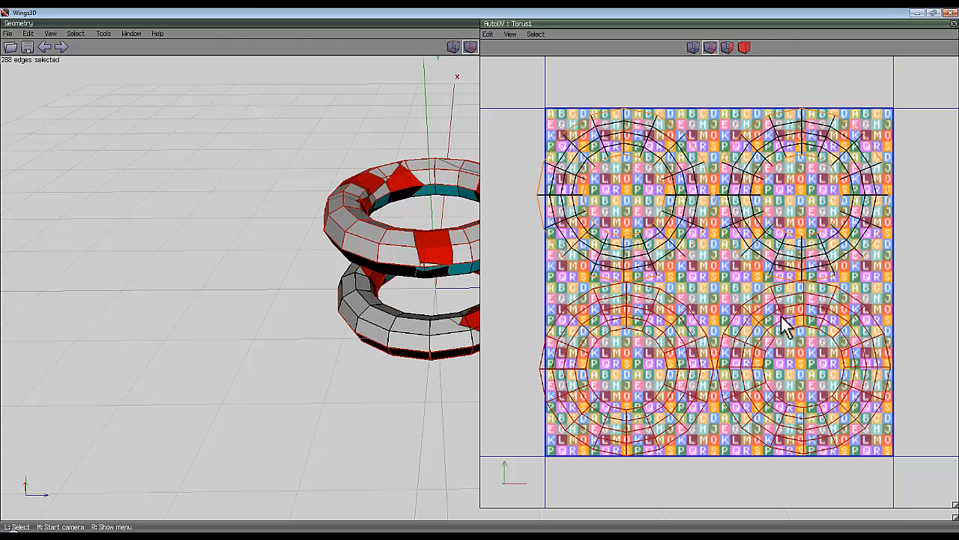
key("space")
left_click(746, 48)
left_click(765, 353)
left_click(695, 318)
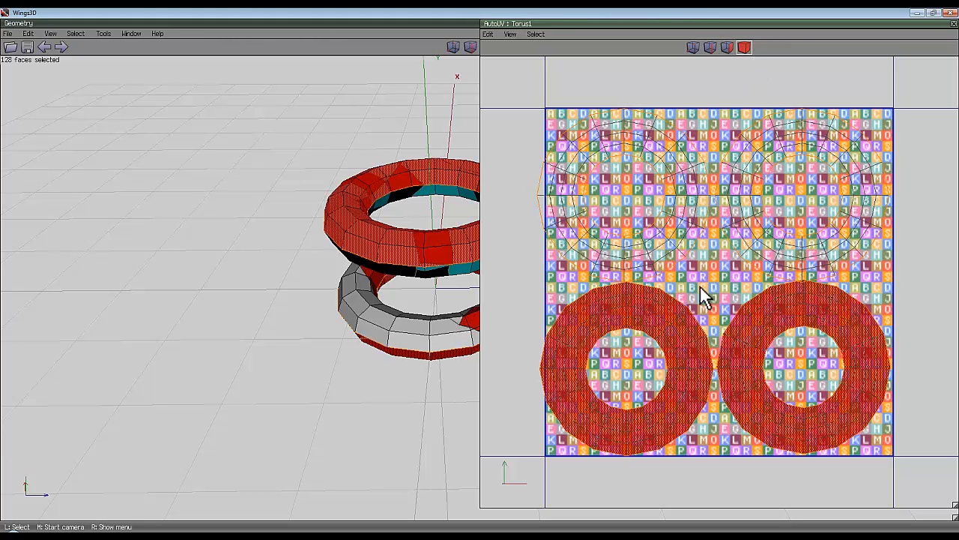
right_click(704, 99)
left_click(738, 126)
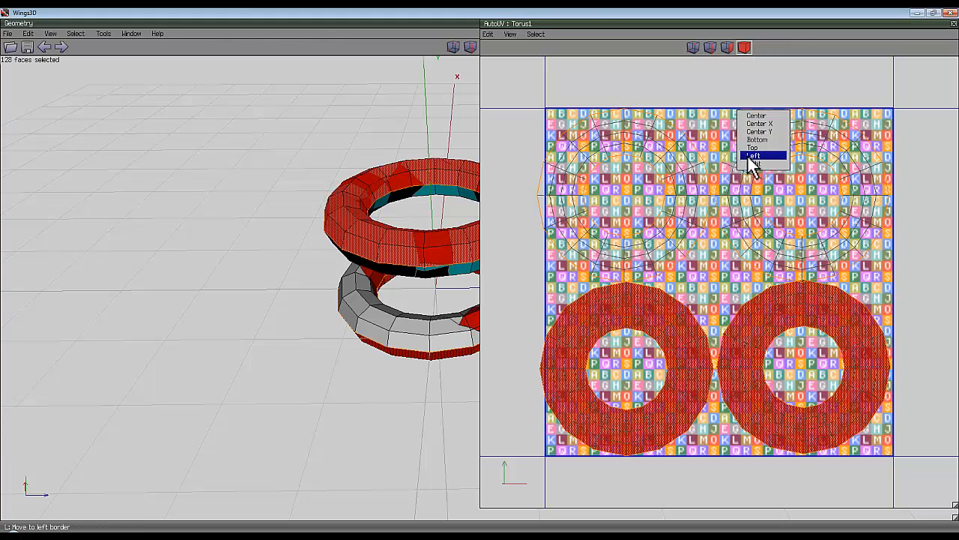
left_click(751, 141)
Select only the two right-hand charts, align them to the right border of the UV area and clear the selection
key("space")
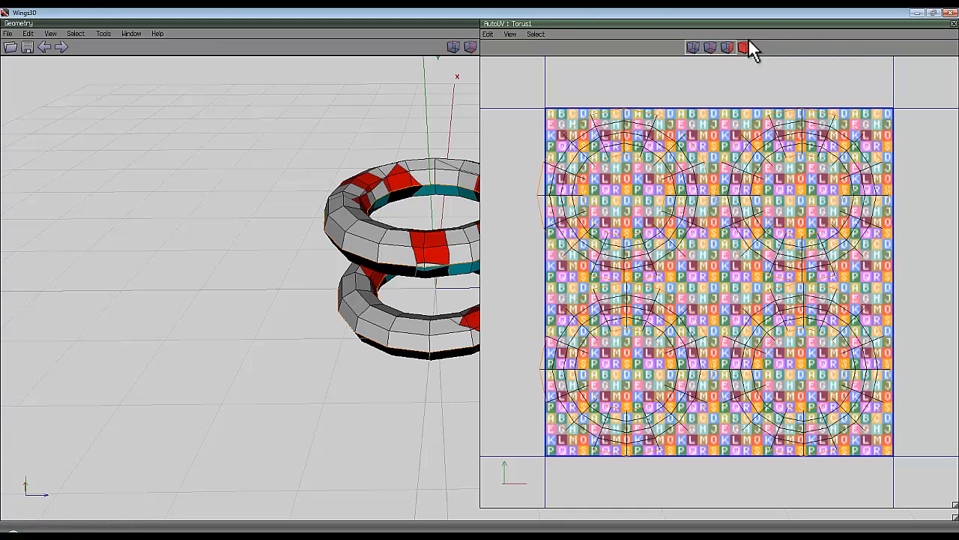
left_click(799, 158)
left_click(809, 317)
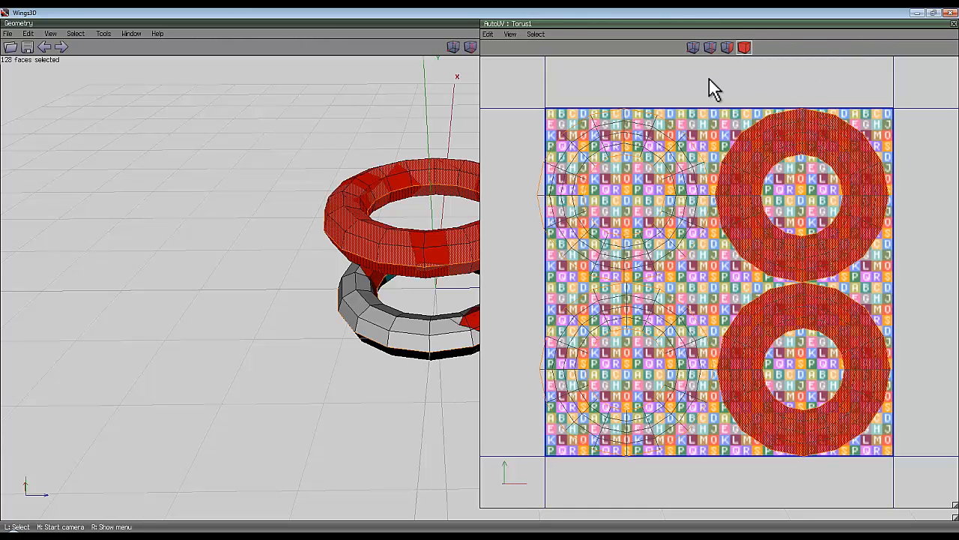
right_click(712, 90)
left_click(731, 106)
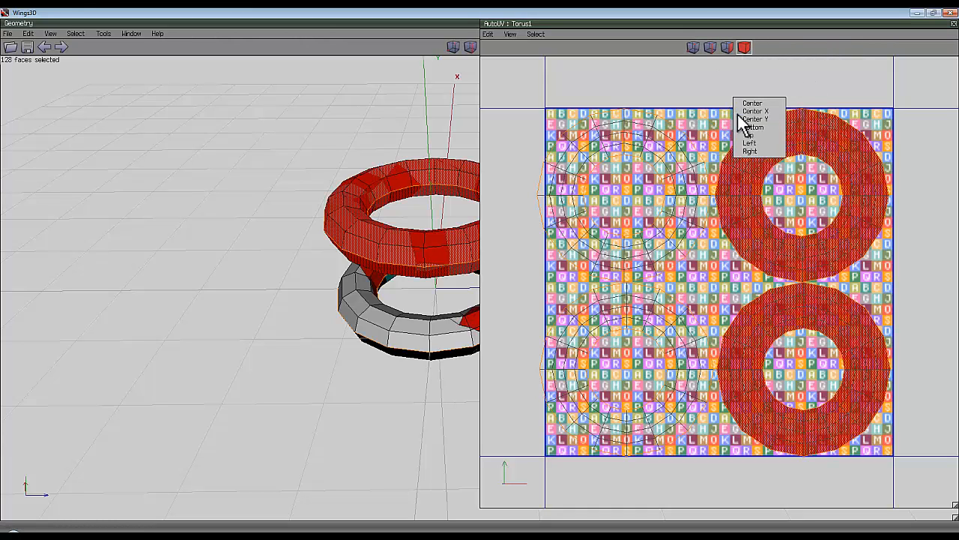
left_click(762, 153)
key("space")
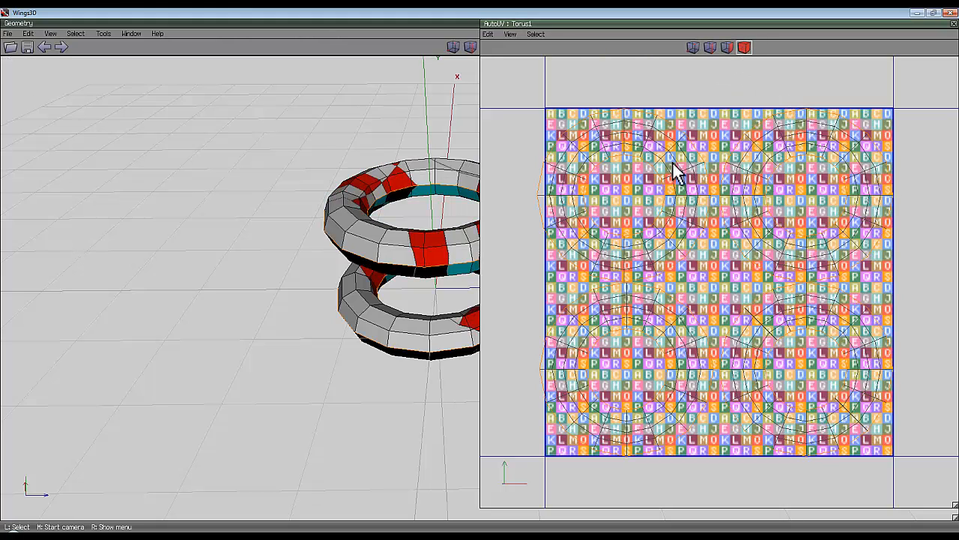
Select the two left-hand charts, align them to the left border of the UV area and clear the selection
left_click(676, 172)
left_click(652, 333)
right_click(773, 77)
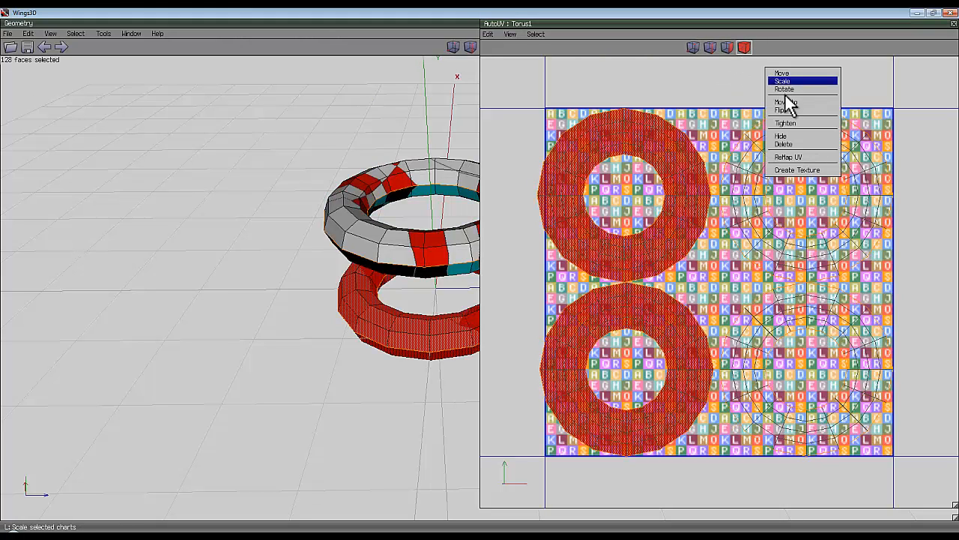
left_click(793, 108)
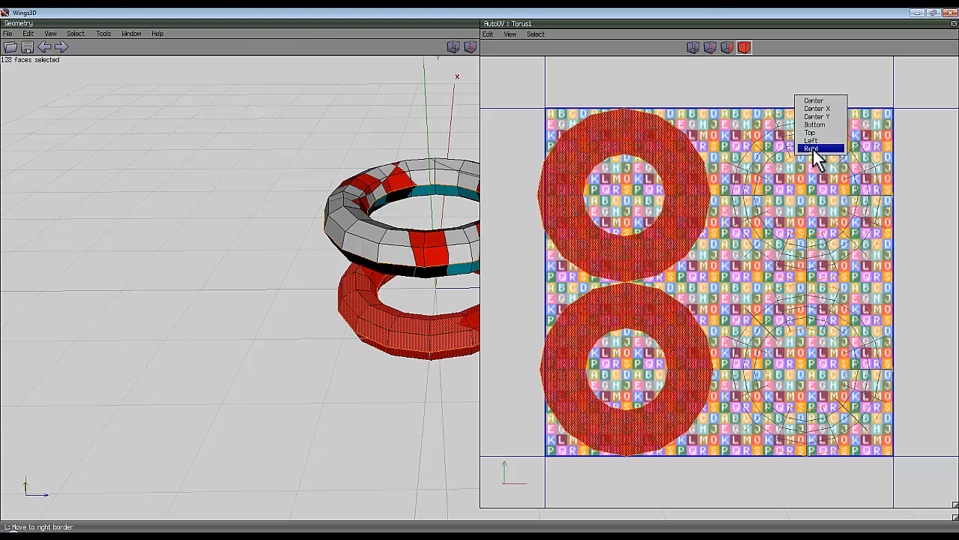
left_click(817, 141)
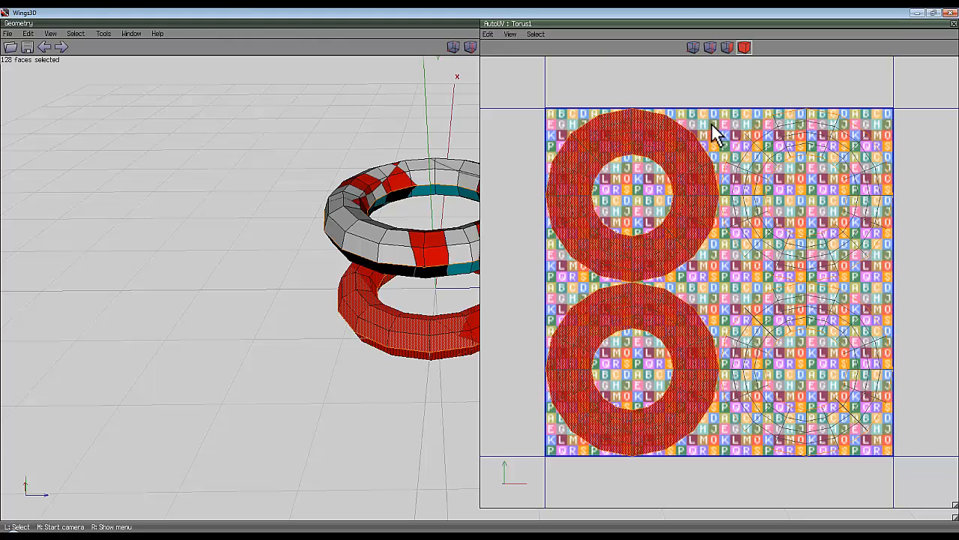
key("space")
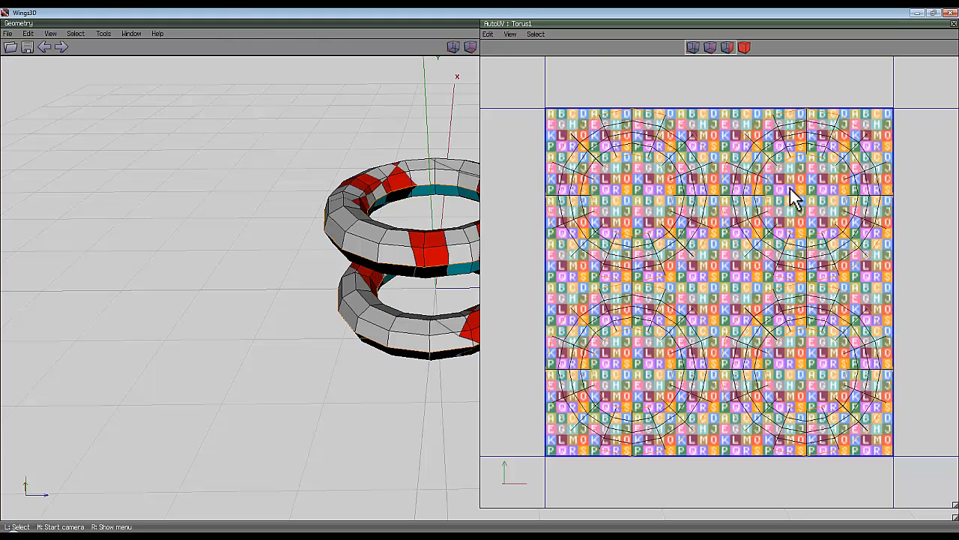
Create a 1024x1024 texture of the four charts with Background and Draw Edges passes, and close the UV editor
right_click(660, 93)
left_click(666, 88)
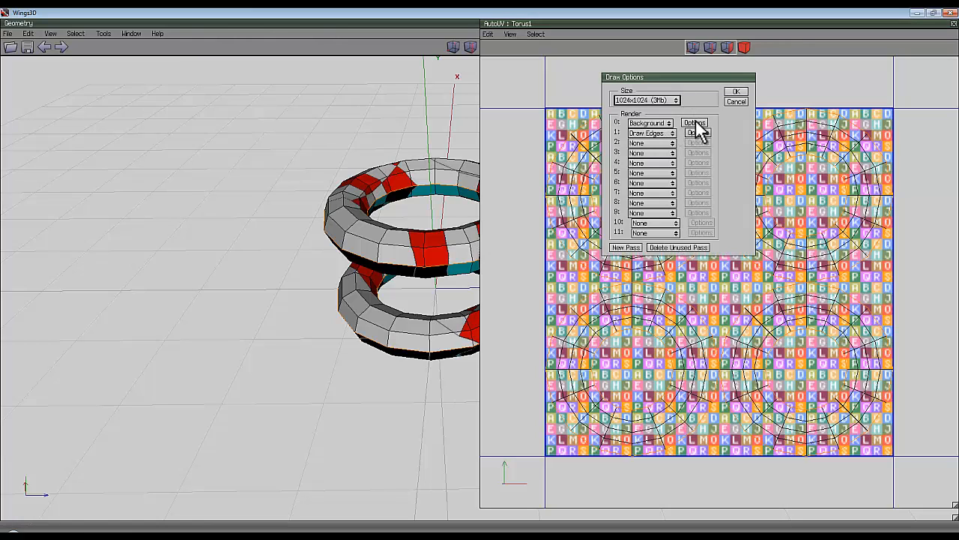
left_click(695, 123)
left_click(719, 141)
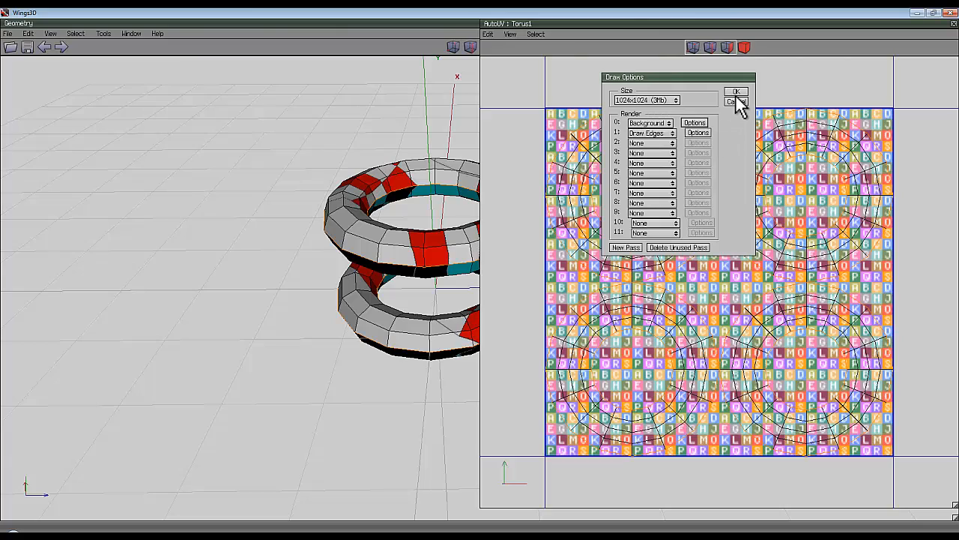
left_click(736, 92)
left_click(954, 24)
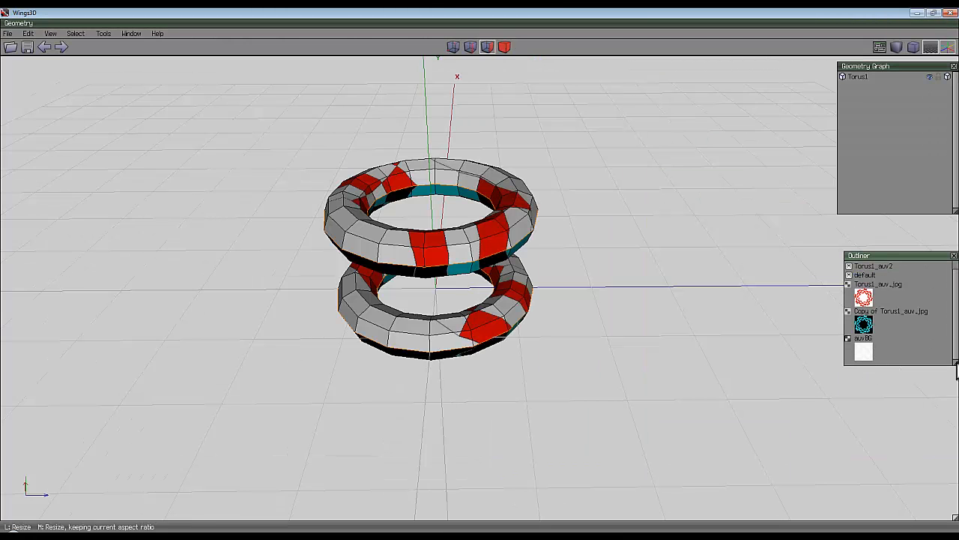
Enlarge and raise the Outliner window, and rename the auvBG image to Four_together
left_click_drag(956, 364, 955, 485)
left_click_drag(879, 255, 877, 231)
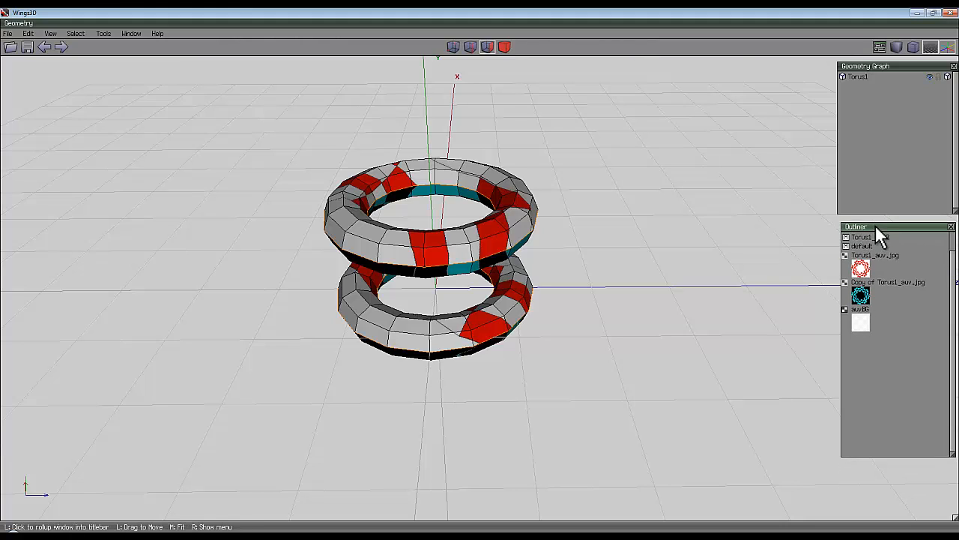
left_click(865, 314)
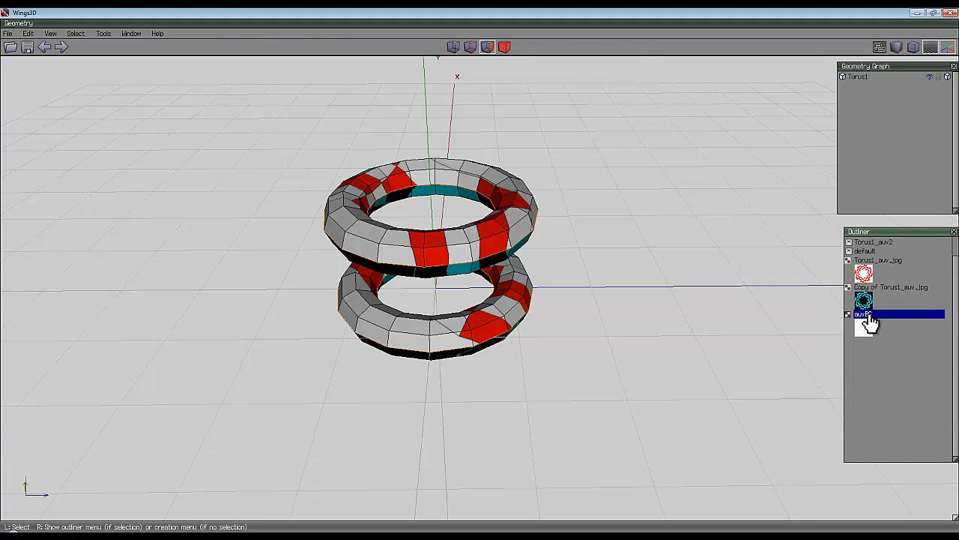
right_click(867, 322)
left_click(880, 359)
type("Fo")
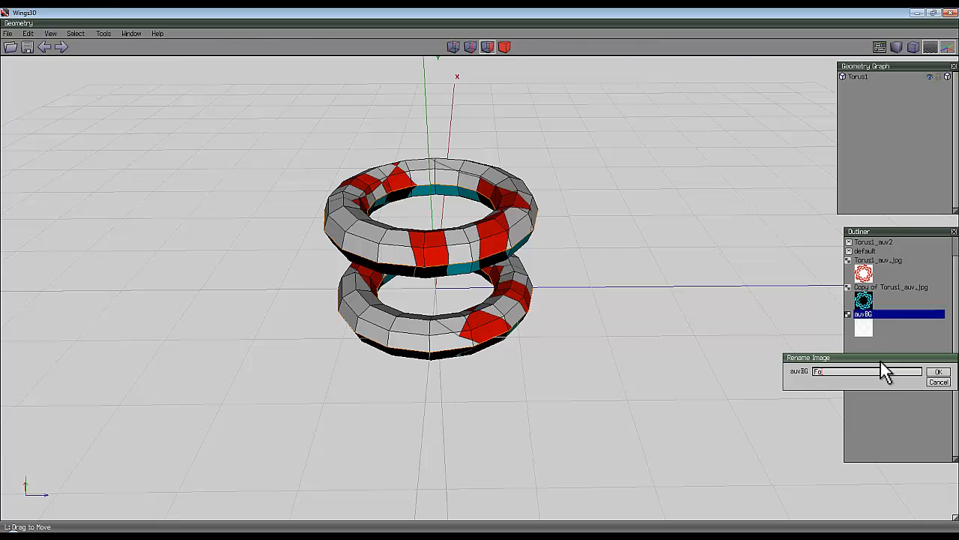
type("ur_together")
key("Return")
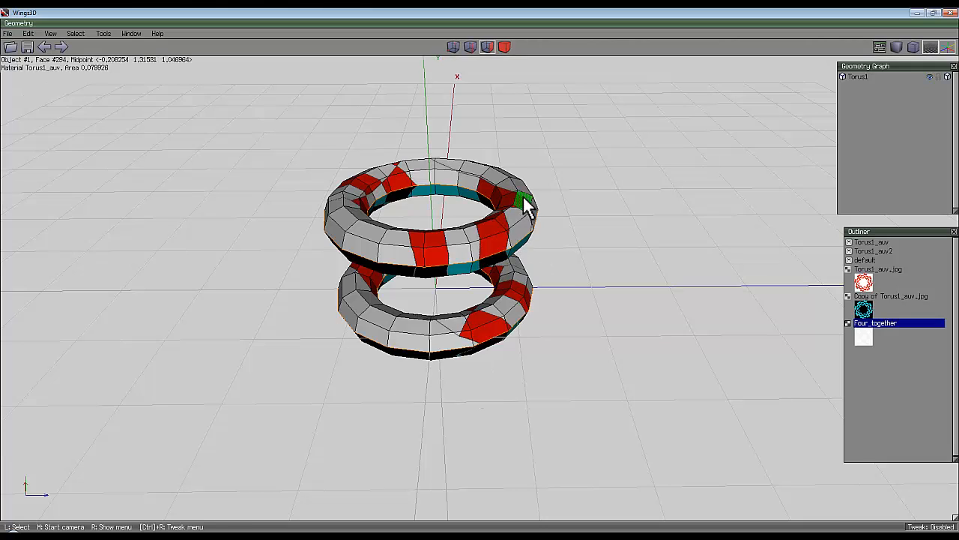
Select all faces of both rings and assign the Torus1_auv material to them
left_click(871, 244)
right_click(873, 249)
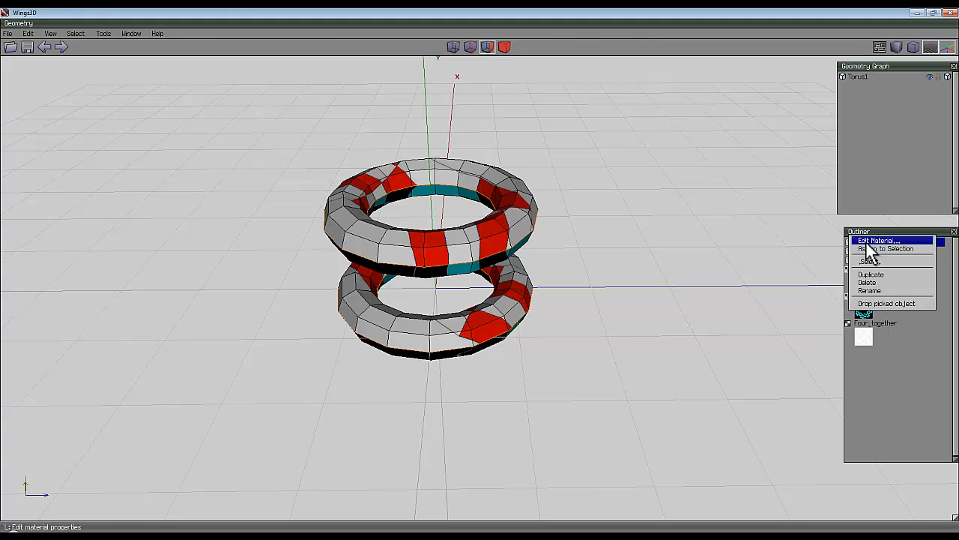
left_click(871, 261)
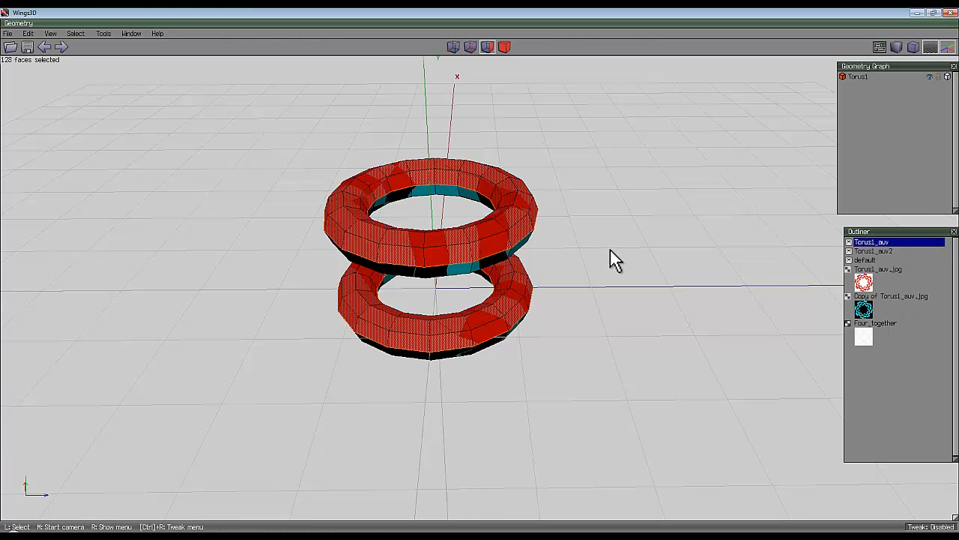
left_click_drag(638, 398, 240, 113)
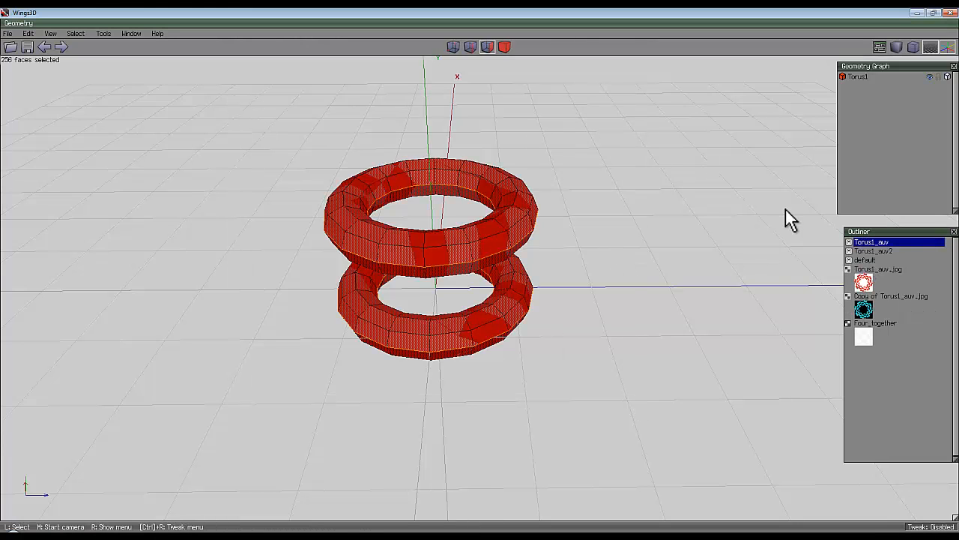
right_click(896, 244)
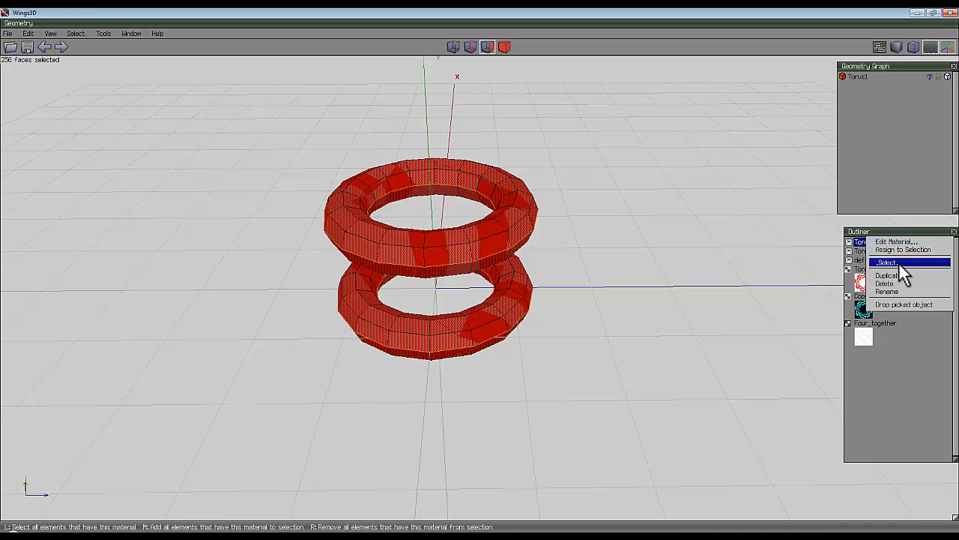
left_click(901, 250)
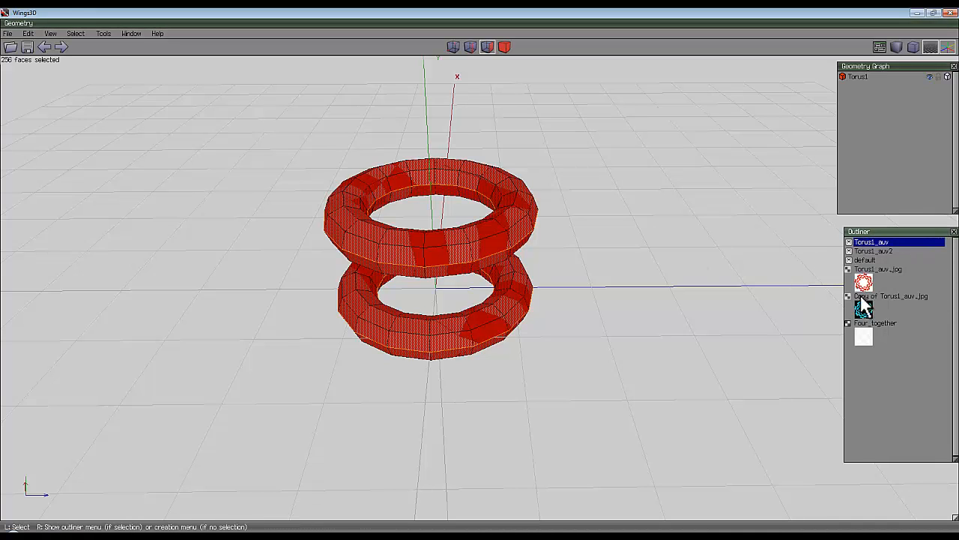
Apply the Four_together image as the diffuse texture of the Torus1_auv material
left_click(873, 323)
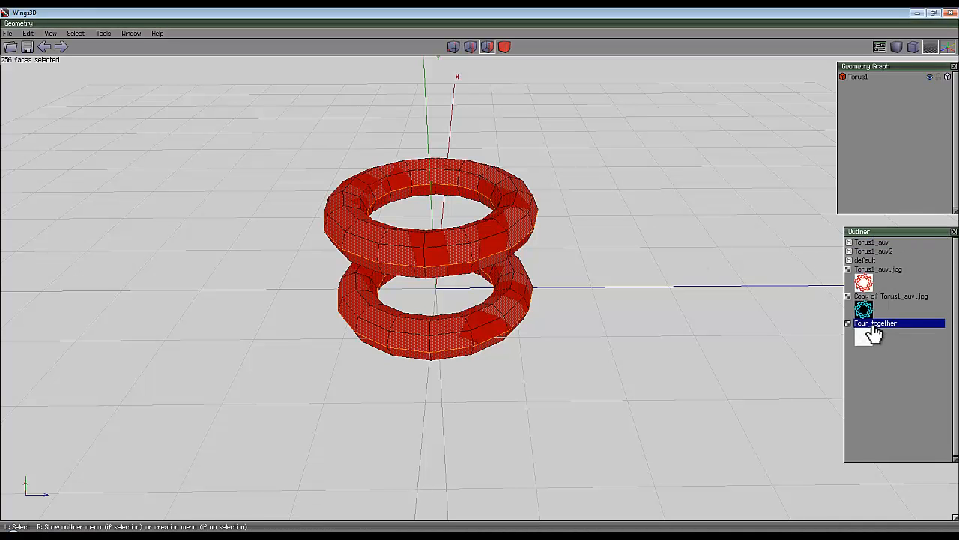
left_click_drag(905, 251, 903, 252)
left_click(893, 254)
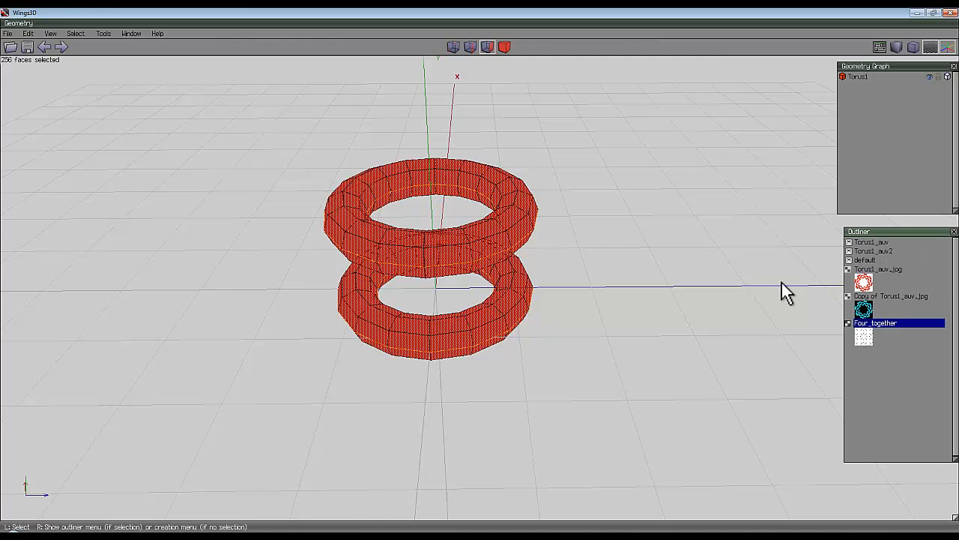
Check the properties of the Torus1_auv2 material to see which texture image it uses
left_click(871, 282)
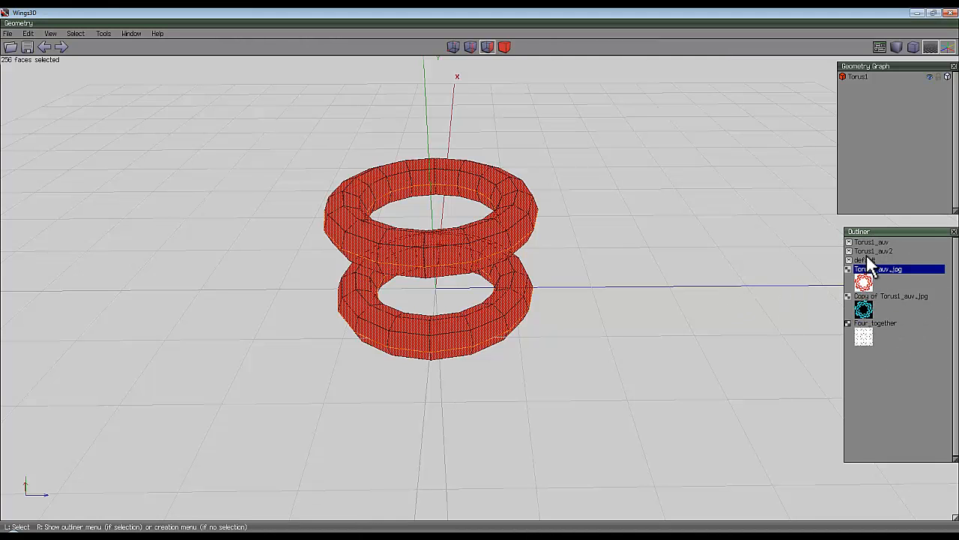
double_click(871, 252)
left_click(936, 263)
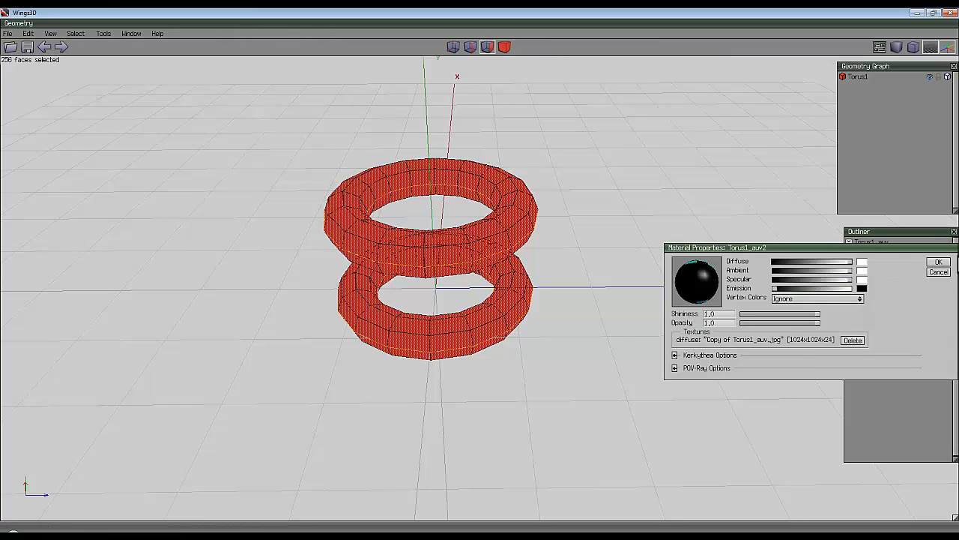
left_click(875, 279)
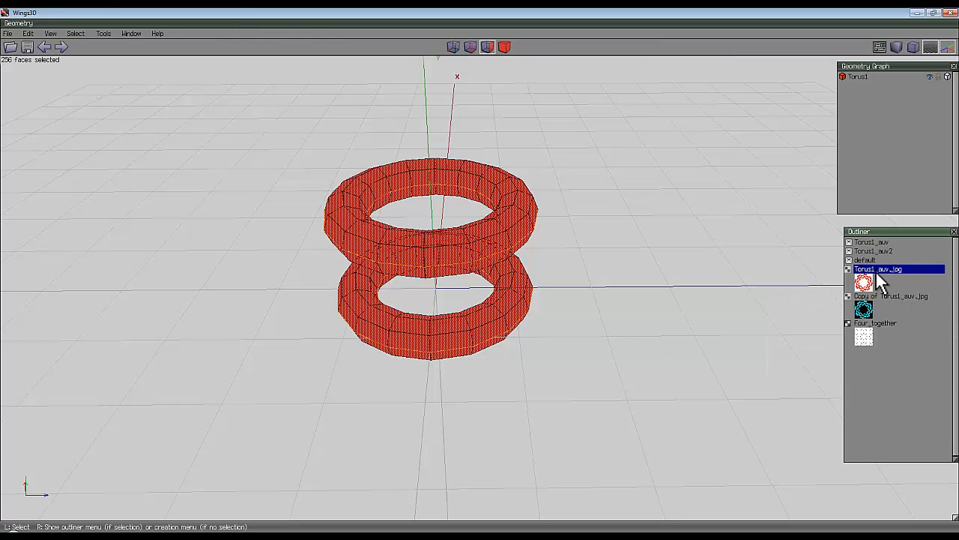
left_click(885, 297)
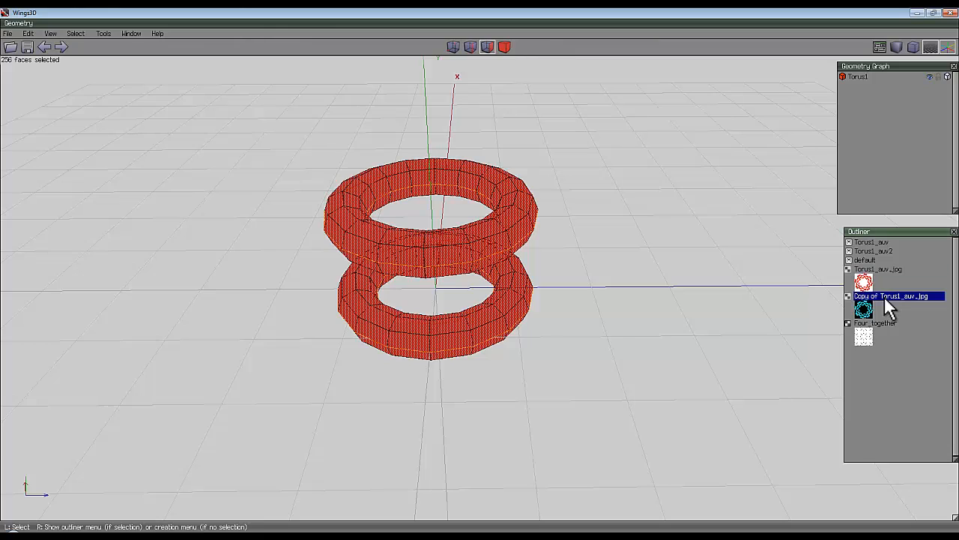
right_click(887, 297)
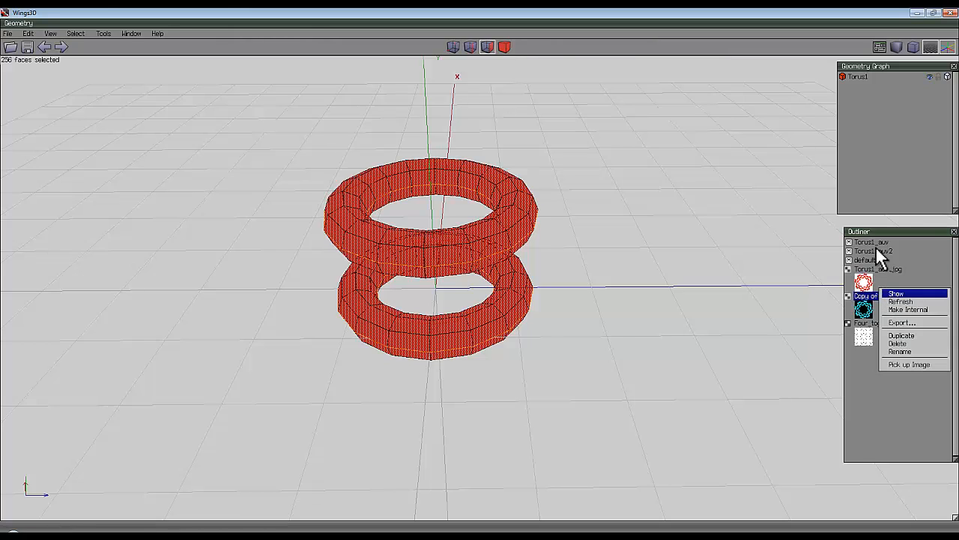
left_click(911, 342)
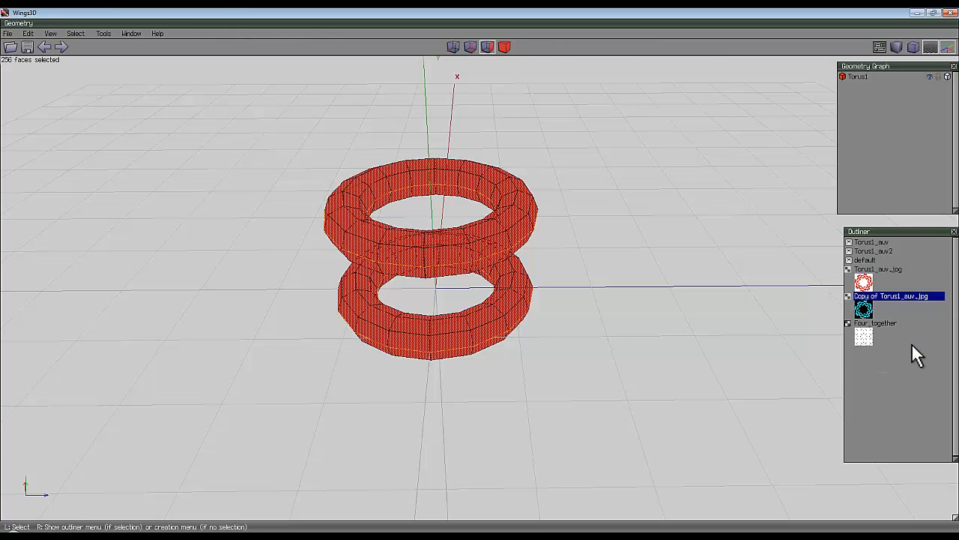
left_click(867, 365)
Delete the images Torus1_auv.jpg and Copy of Torus1_auv.jpg together with the Torus1_auv2 material
right_click(881, 271)
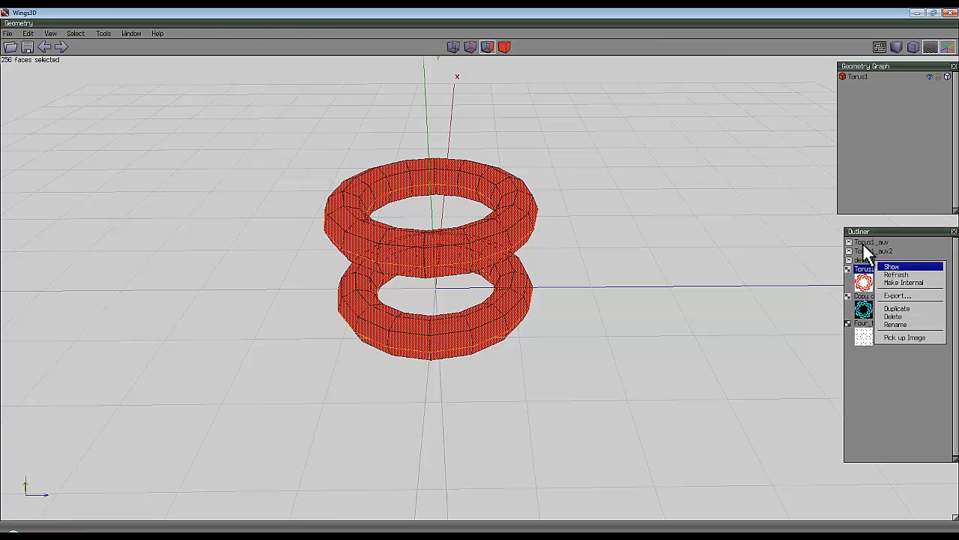
left_click(902, 316)
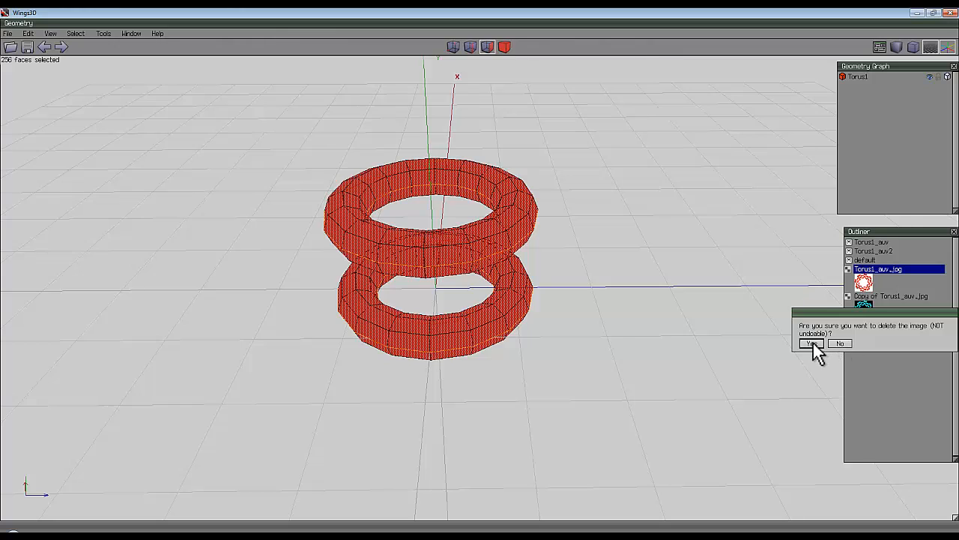
left_click(813, 343)
right_click(871, 250)
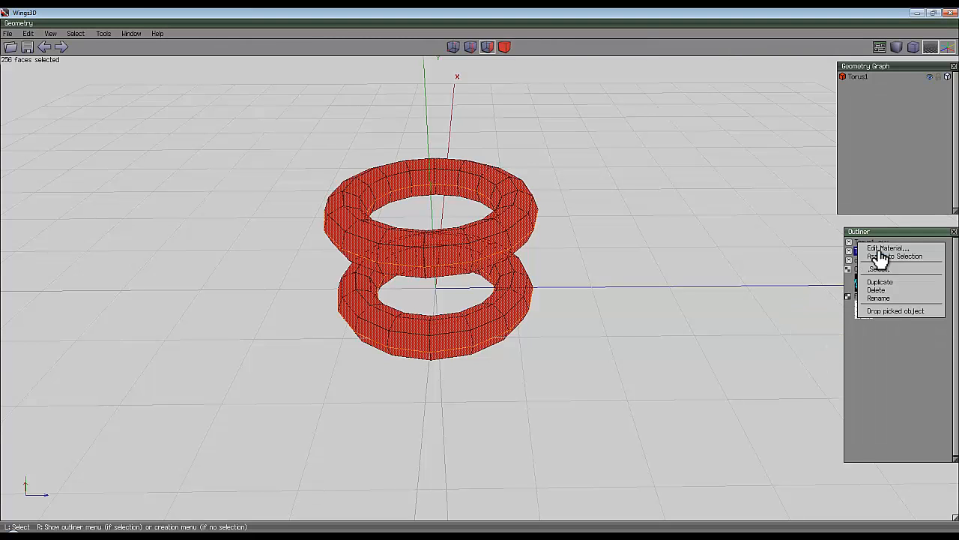
left_click(877, 291)
right_click(873, 267)
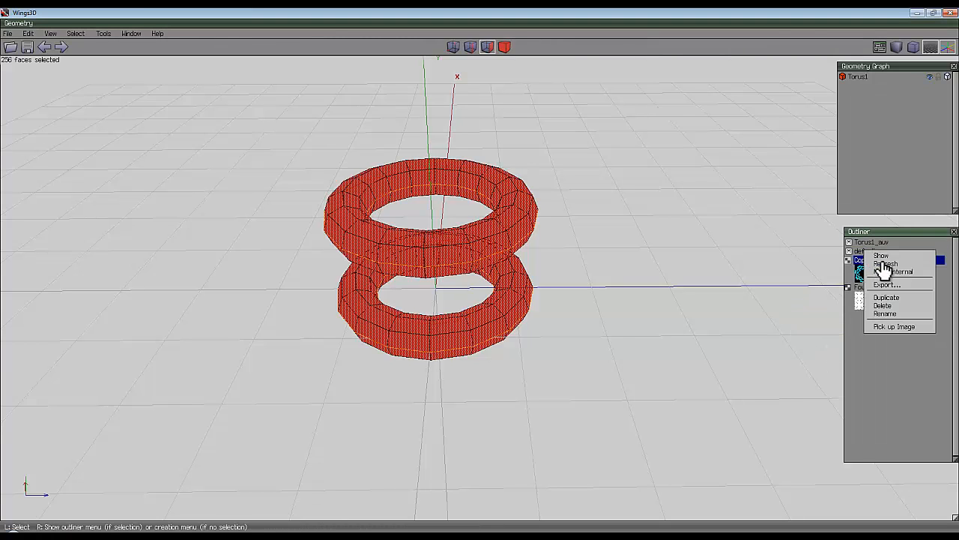
left_click(878, 307)
left_click(814, 334)
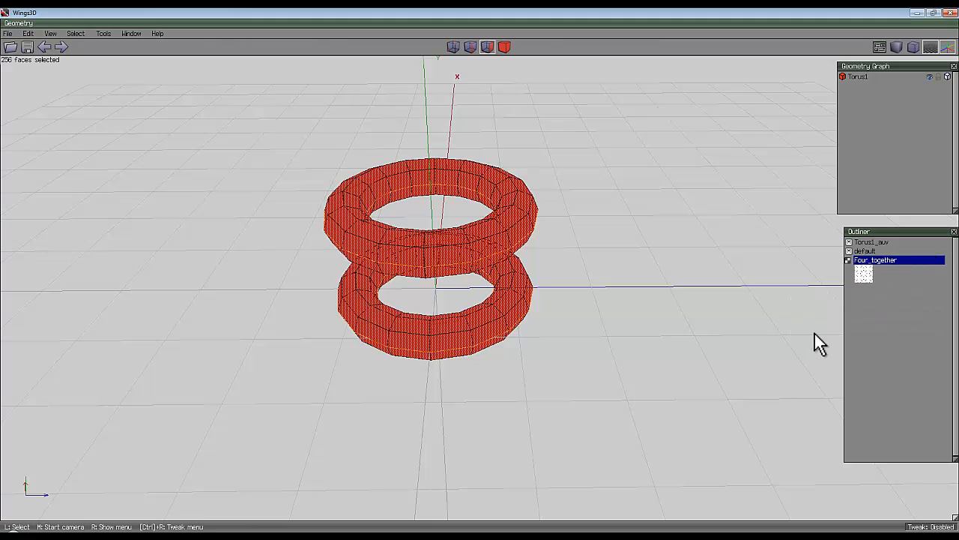
Make the Four_together image external, saving it as Four_together.jpg in the +grab this folder
right_click(890, 270)
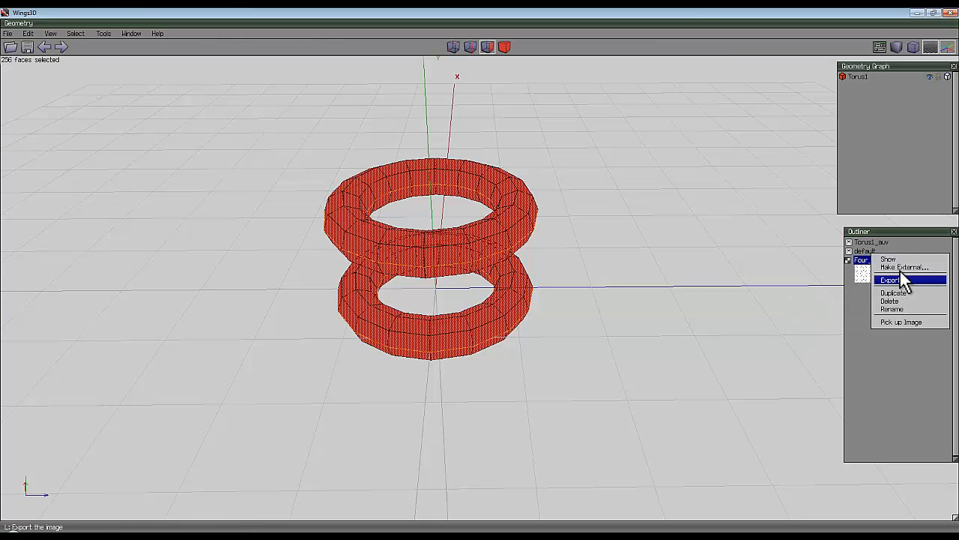
left_click(904, 278)
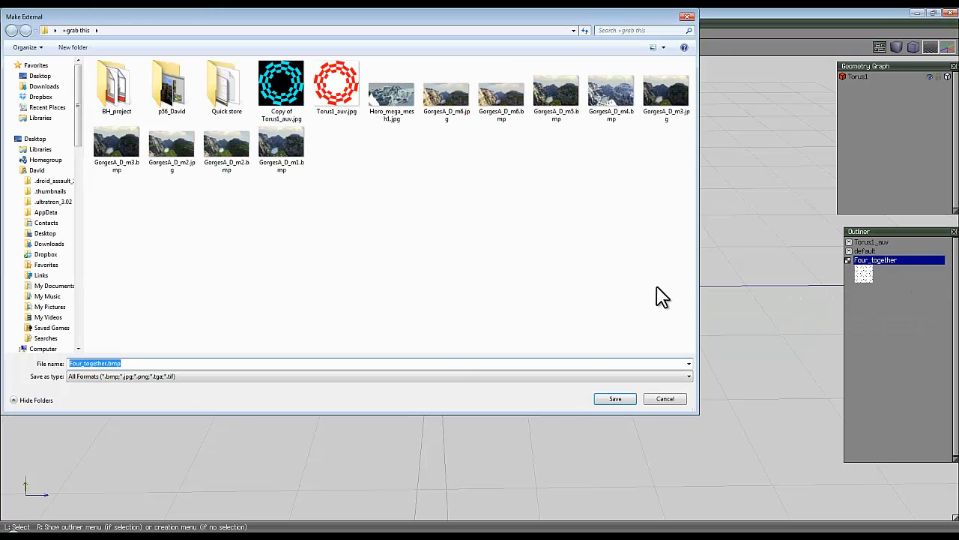
left_click(118, 377)
left_click(113, 402)
left_click(616, 400)
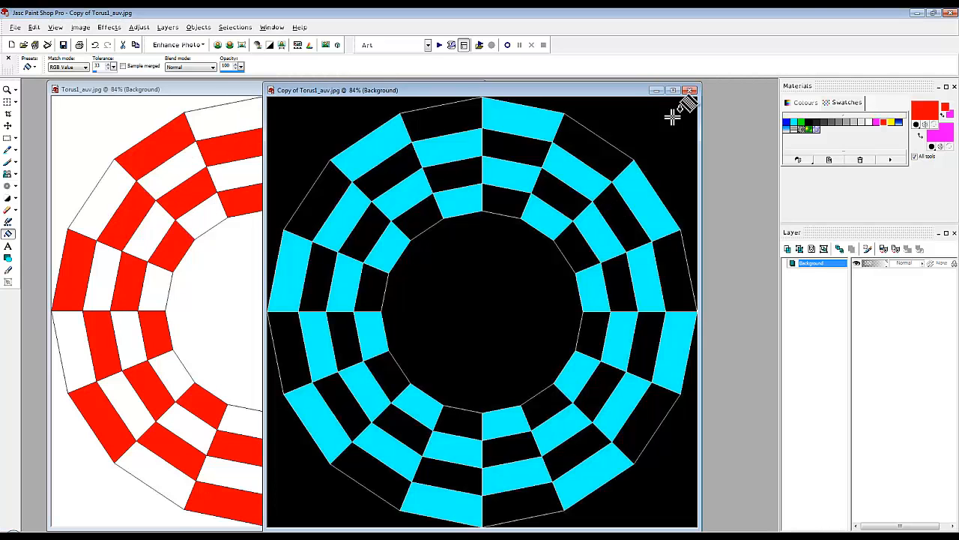
In Paint Shop Pro, swap the old torus images for Four_together.jpg and fill a four-cell wedge of its upper-left chart red
left_click(691, 90)
left_click(476, 90)
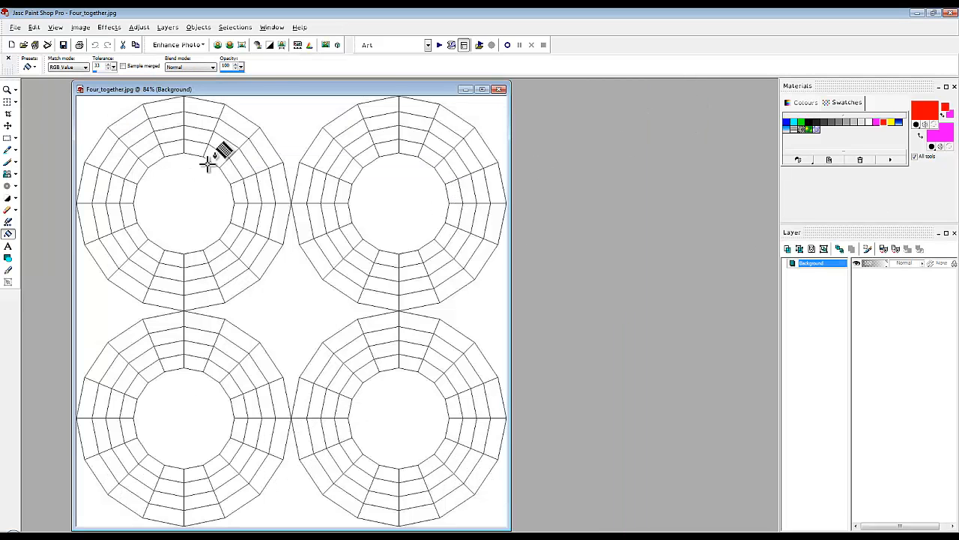
left_click(240, 192)
left_click(255, 191)
left_click(267, 186)
left_click(282, 183)
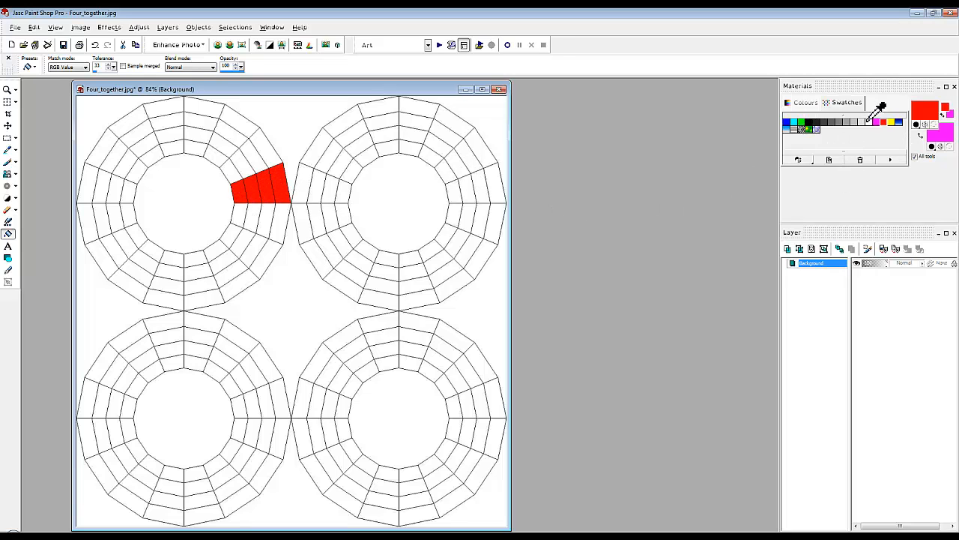
Fill the matching four-cell wedge of the upper-right chart with blue
left_click(785, 121)
left_click(453, 191)
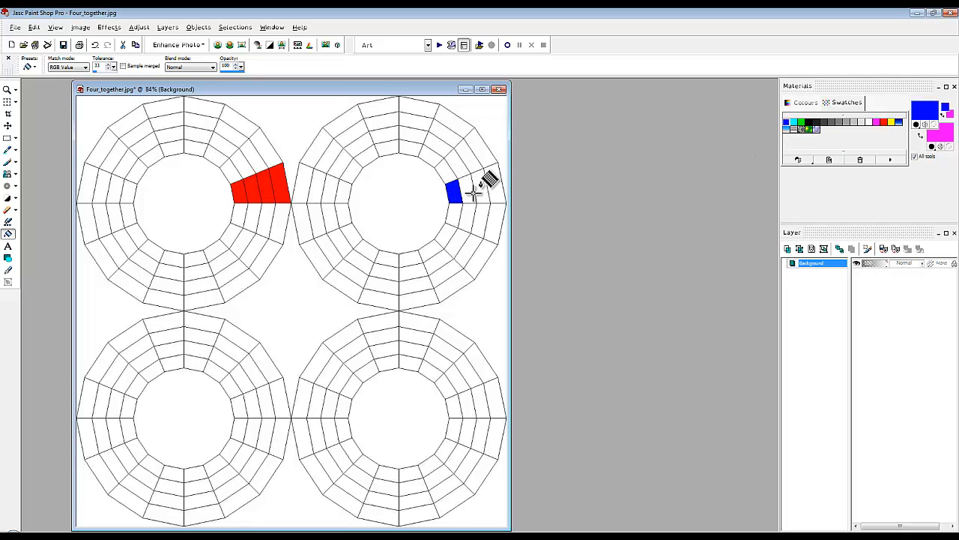
left_click(467, 187)
left_click(483, 187)
left_click(498, 184)
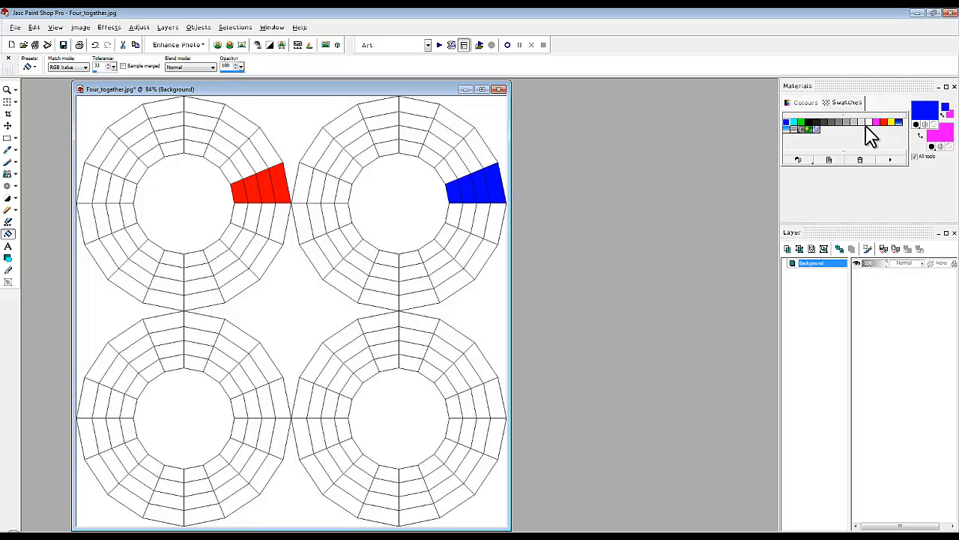
Fill the matching four-cell wedge of the lower-left chart with green
left_click(801, 121)
left_click(238, 405)
left_click(249, 403)
left_click(260, 402)
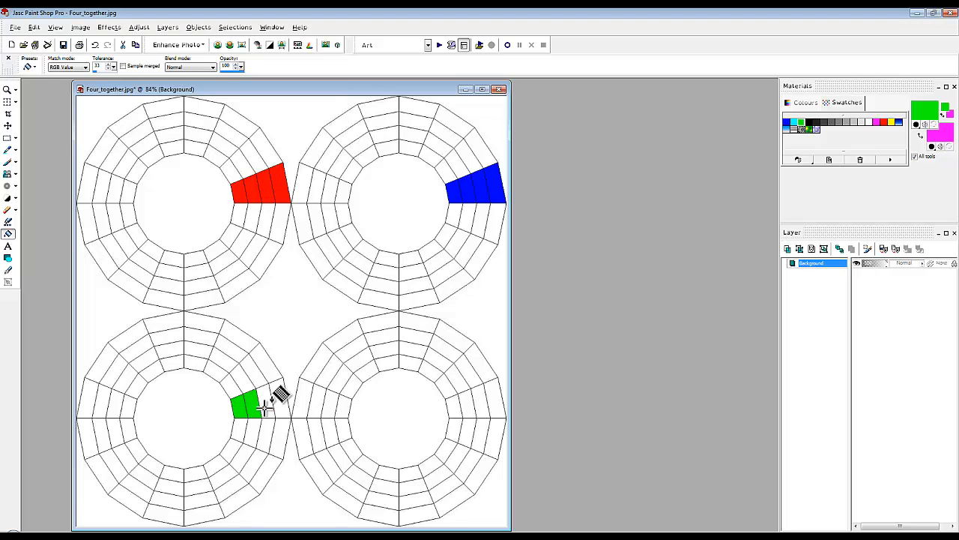
left_click(269, 401)
left_click(283, 403)
Fill the matching four-cell wedge of the lower-right chart with yellow and save Four_together.jpg
left_click(891, 121)
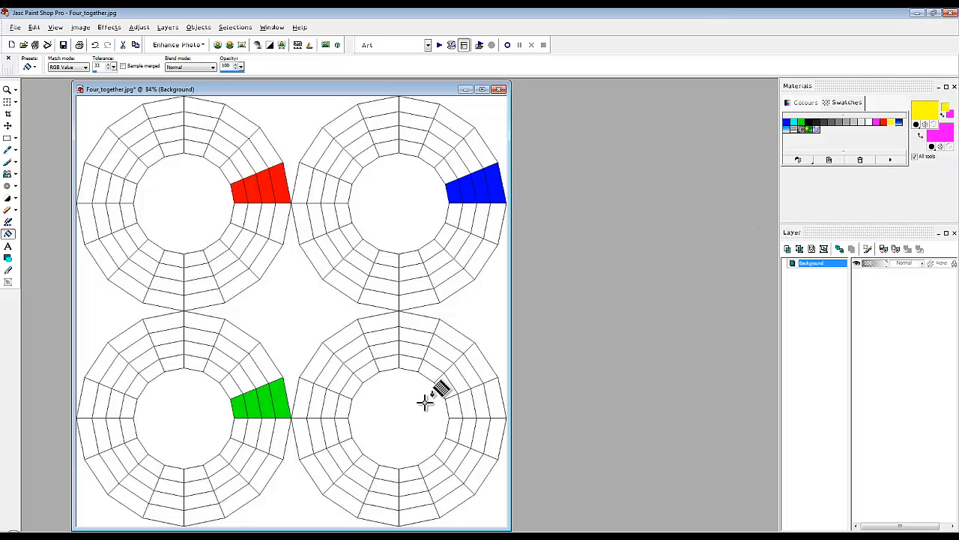
left_click(455, 402)
left_click(464, 403)
left_click(474, 402)
left_click(484, 401)
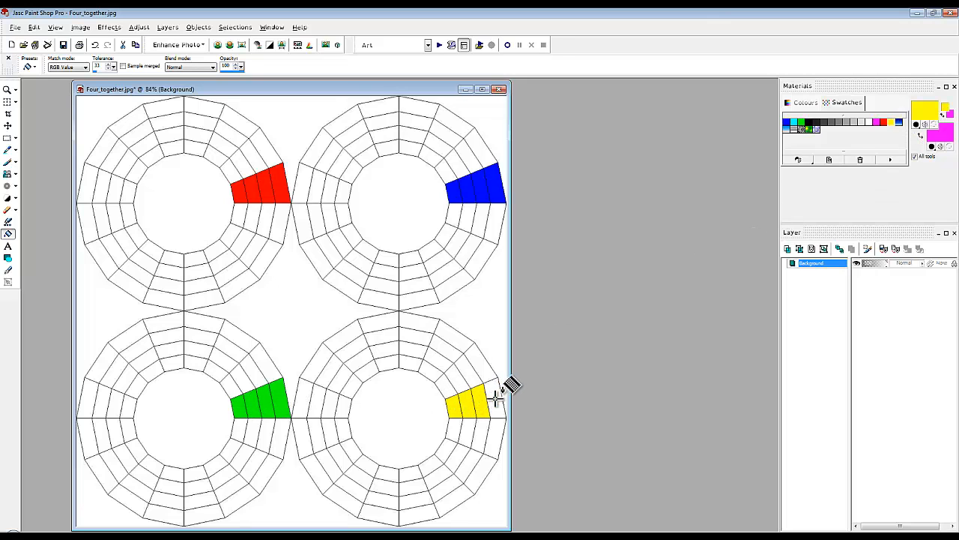
left_click(498, 403)
left_click(15, 27)
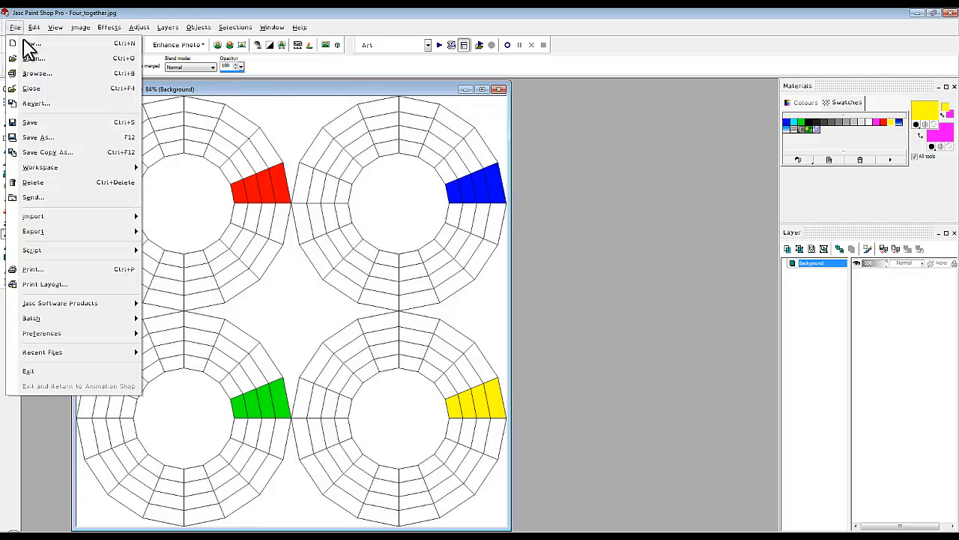
left_click(65, 138)
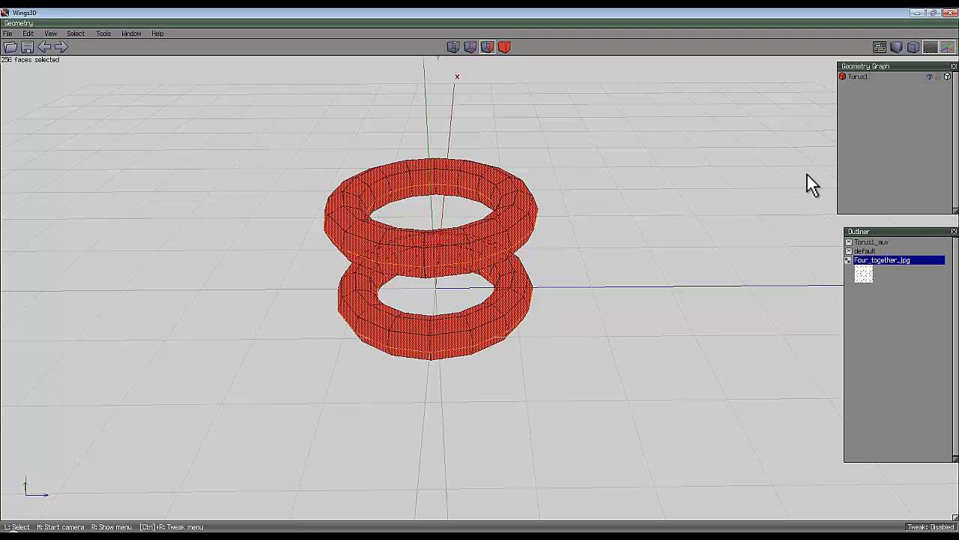
In Wings3D, refresh the Four_together.jpg image from its saved file and inspect the coloured faces on both rings
right_click(899, 262)
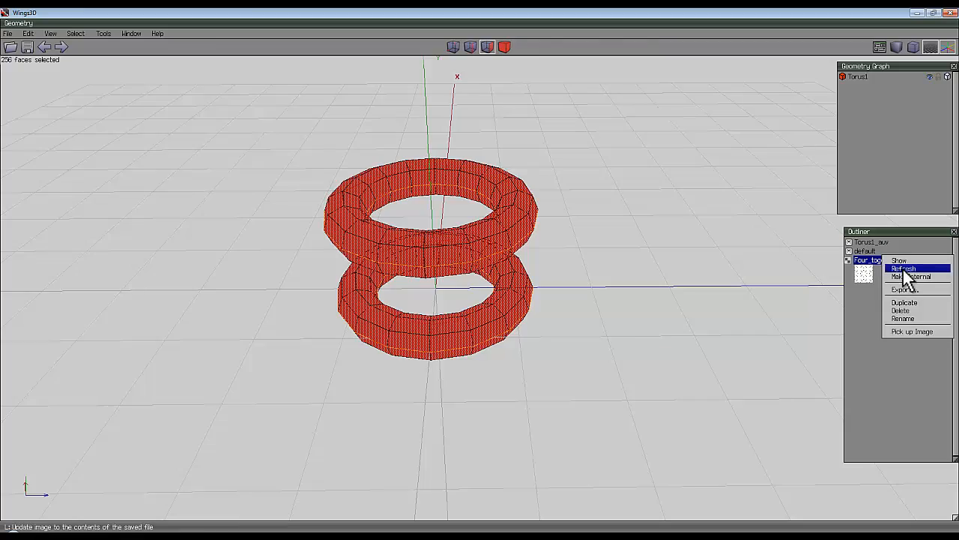
left_click(905, 268)
middle_click(655, 219)
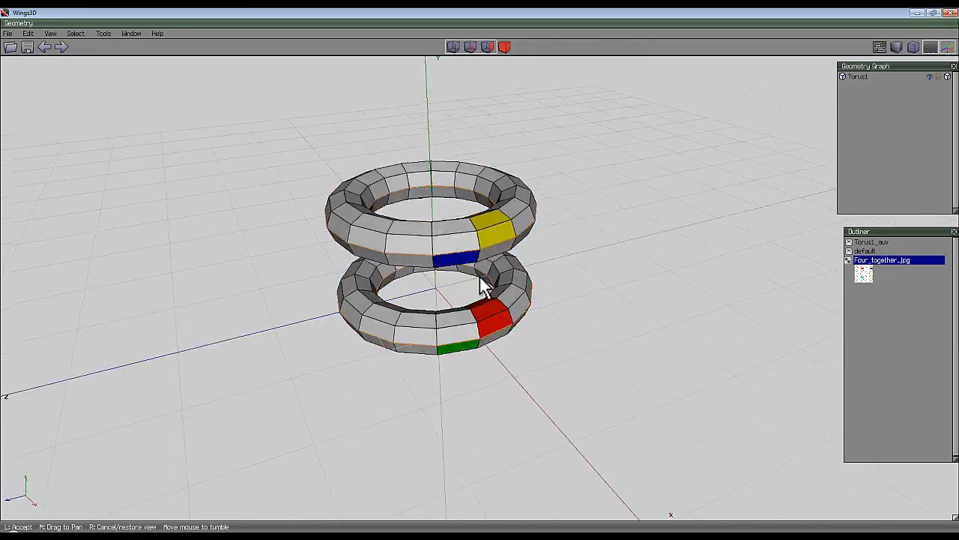
left_click(480, 275)
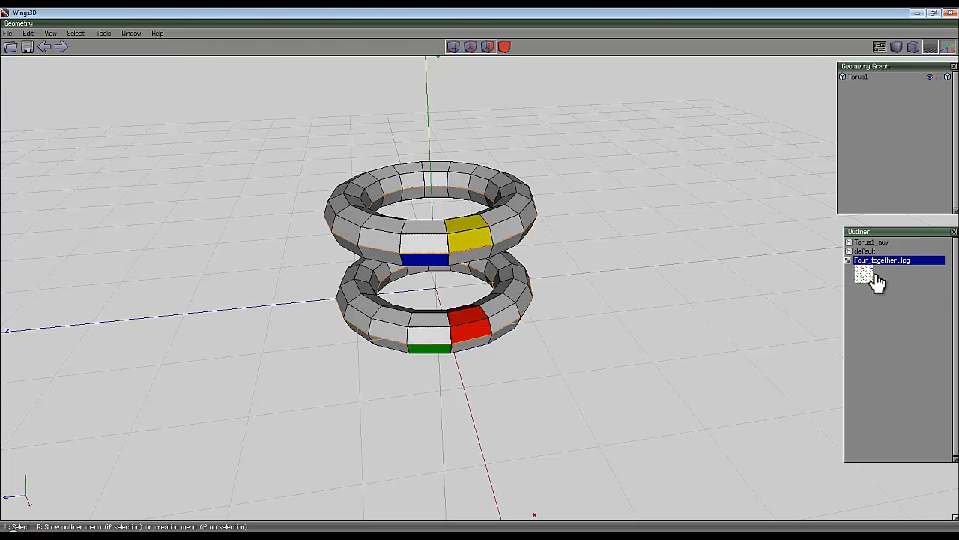
middle_click(696, 107)
left_click(479, 275)
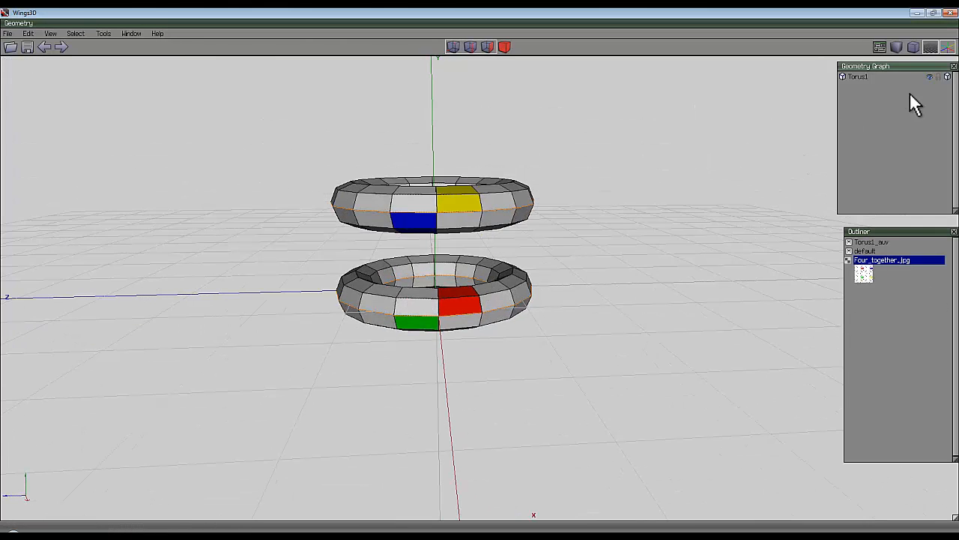
Separate the combined Torus1 object into two individual torus objects and clear the selection
left_click(844, 76)
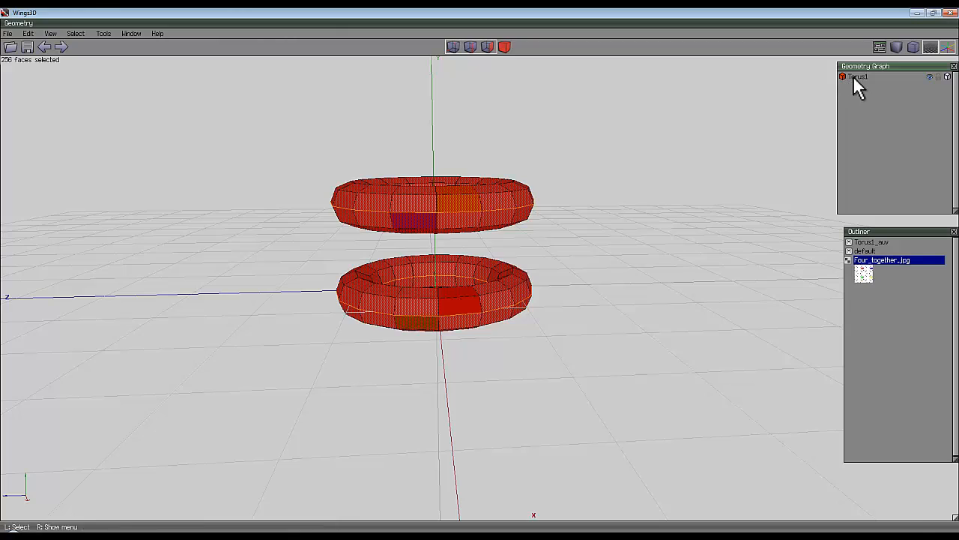
right_click(679, 89)
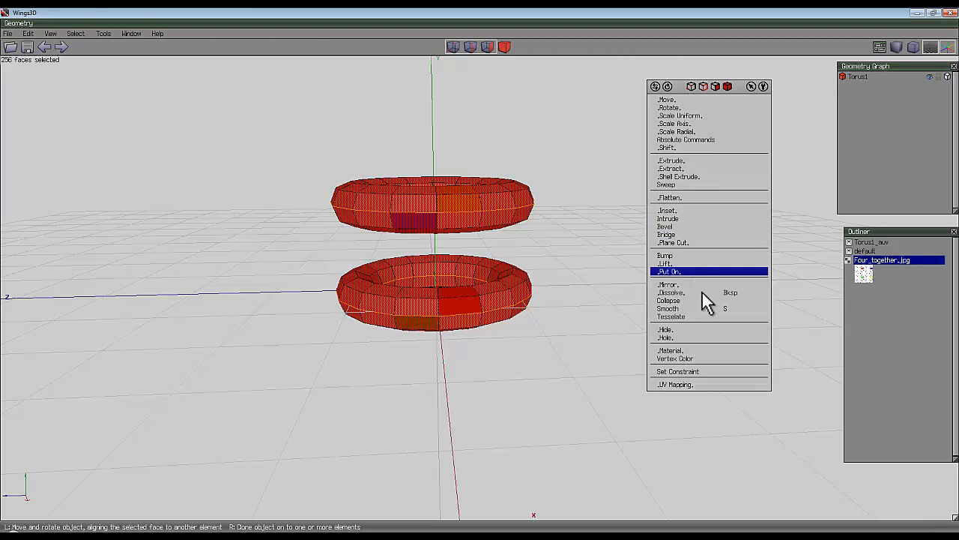
left_click(504, 46)
right_click(610, 103)
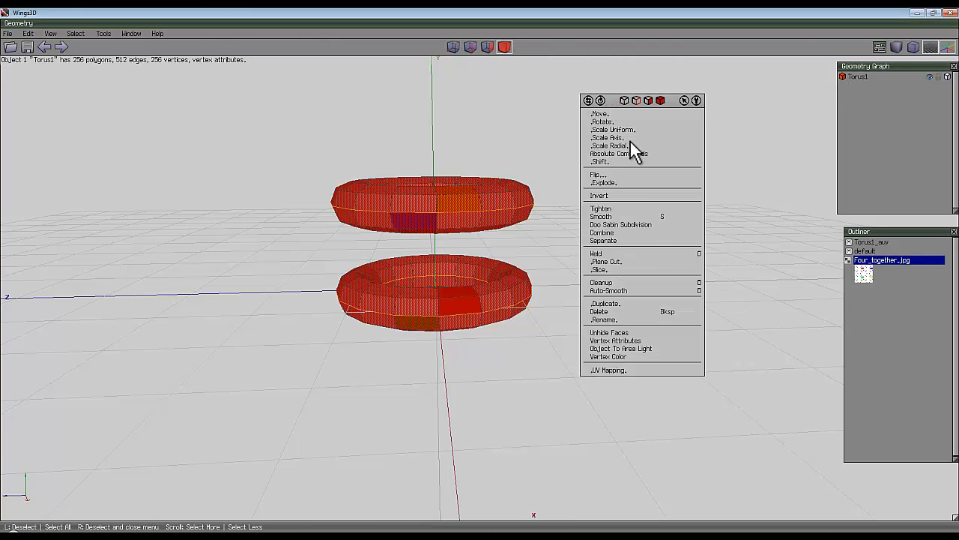
left_click(641, 242)
key("space")
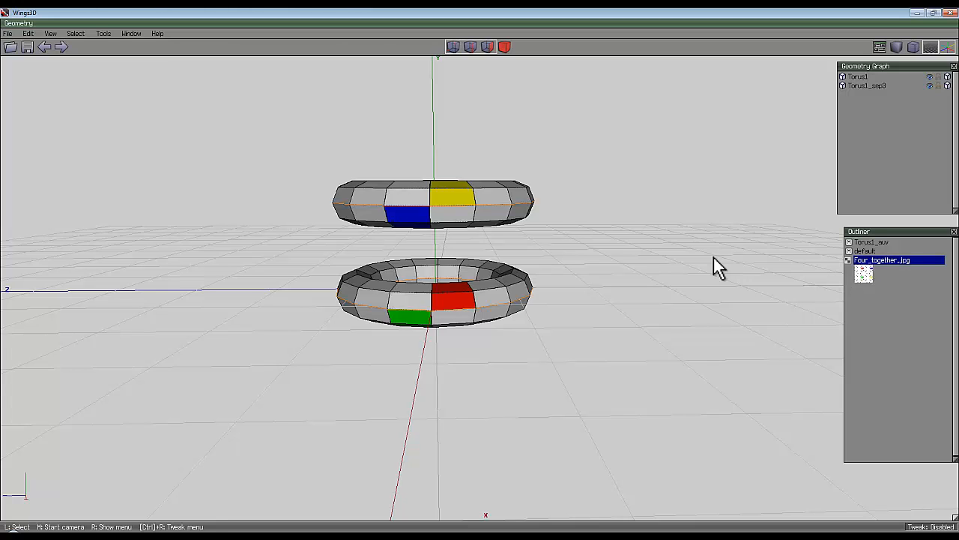
middle_click_drag(714, 260, 691, 258)
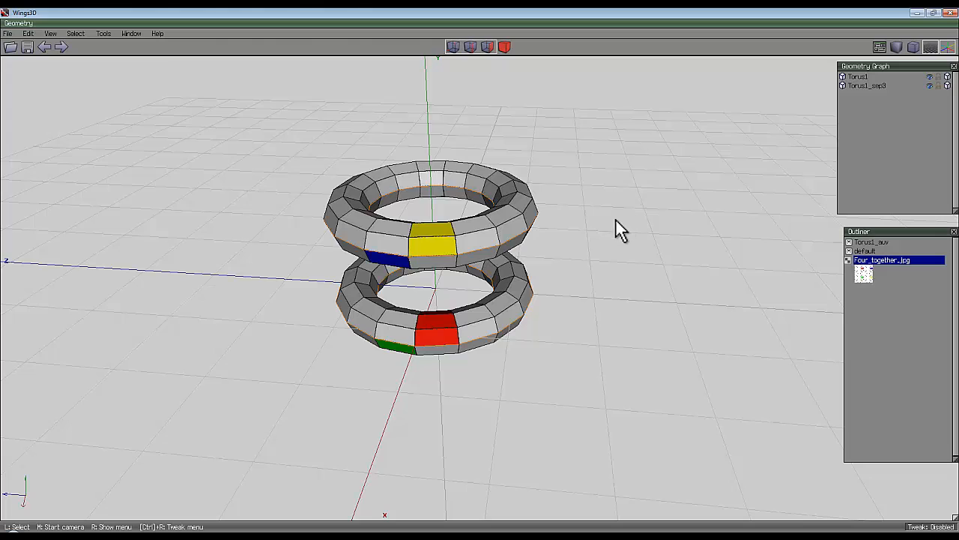
right_click(577, 126)
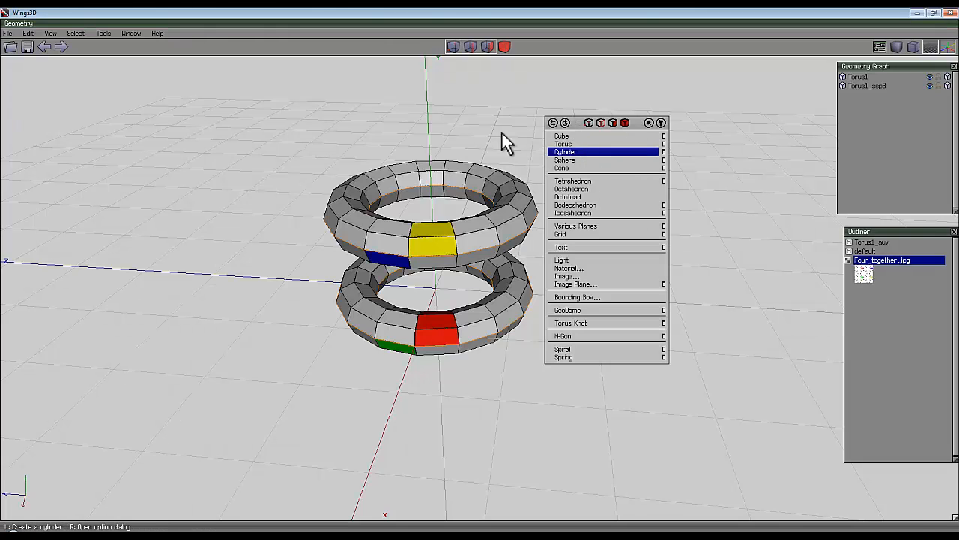